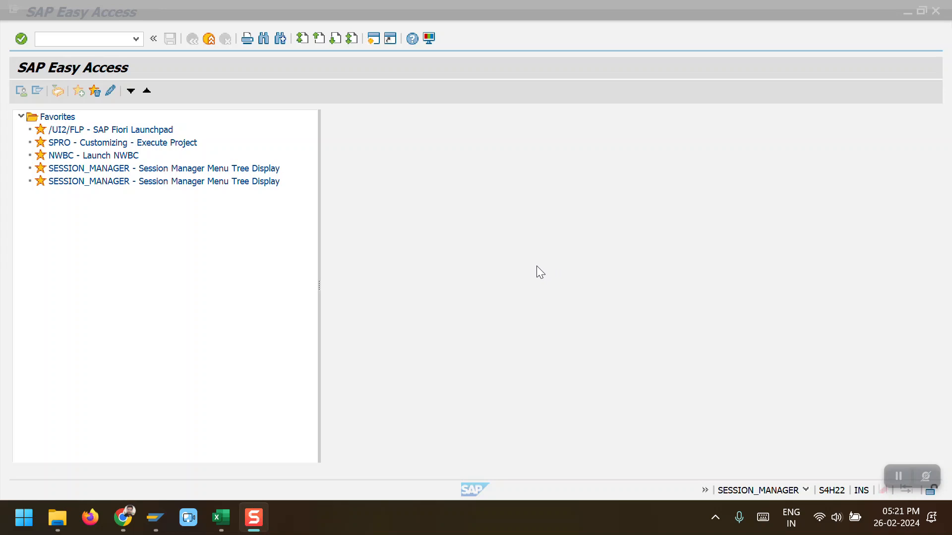
Step: Run CK13N and display the material cost estimate for NINJA500 in plant 2006
click(70, 38)
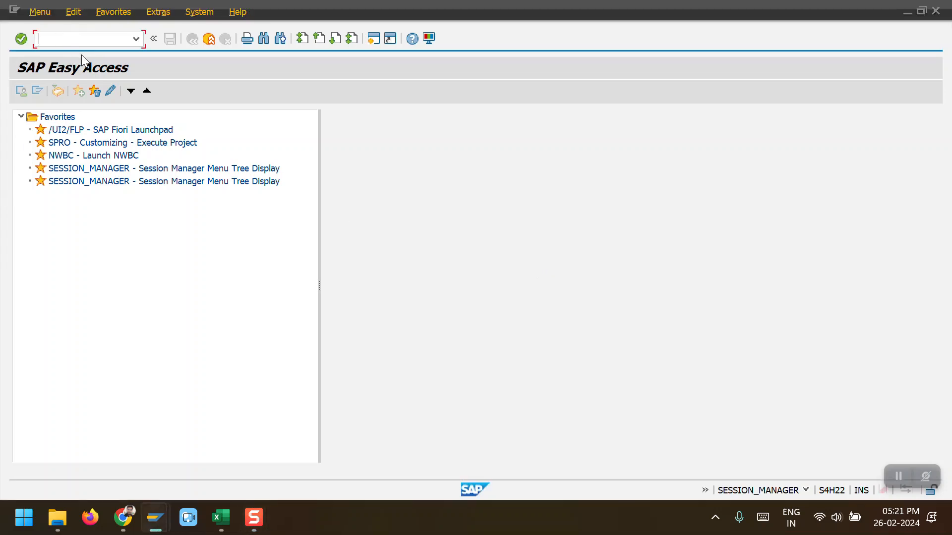
text(/CK11)
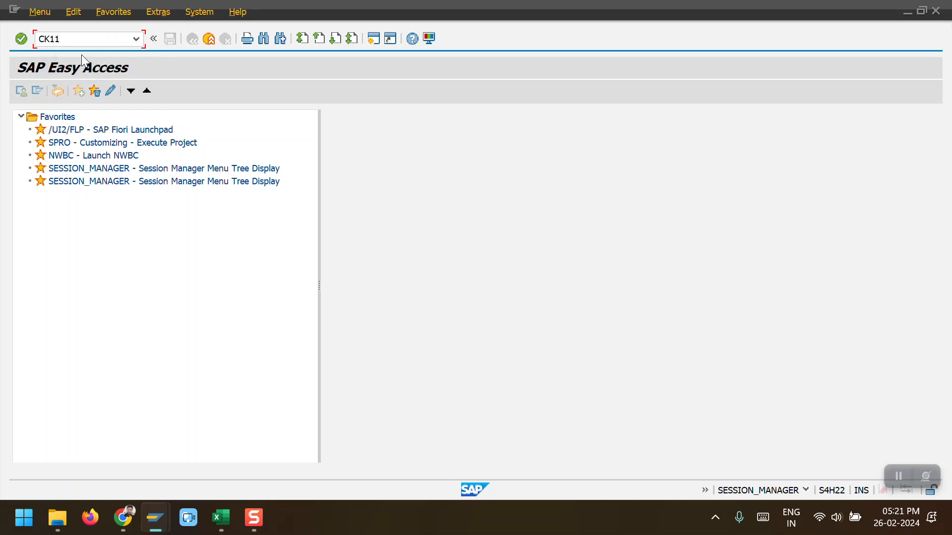
key(BackSpace)
text(3N)
key(Return)
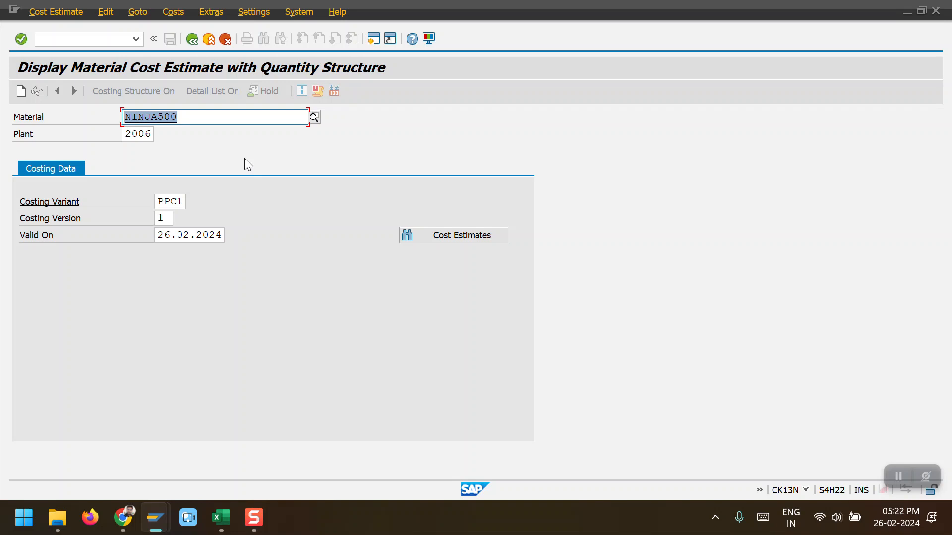
key(Return)
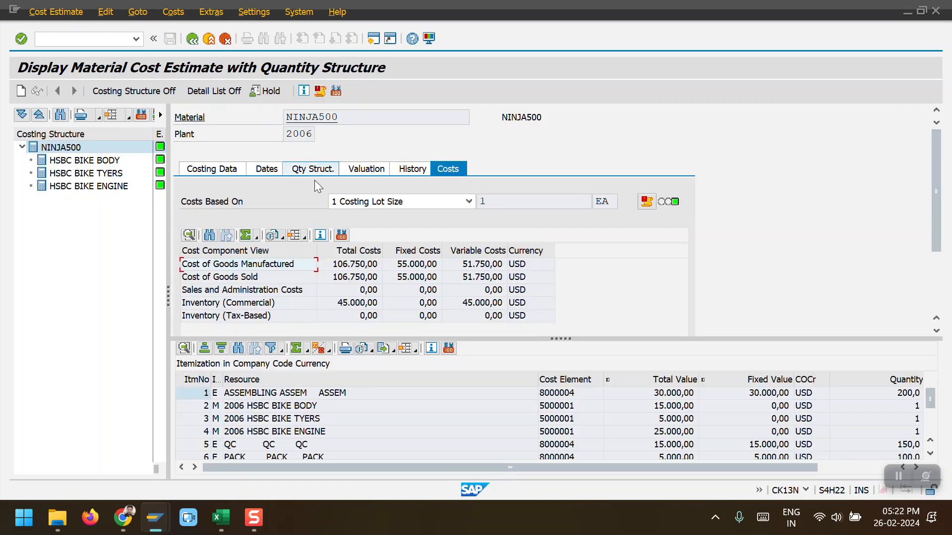
Step: Switch the costs view to the cost component breakdown and examine each component row and the total
drag(557, 340, 548, 385)
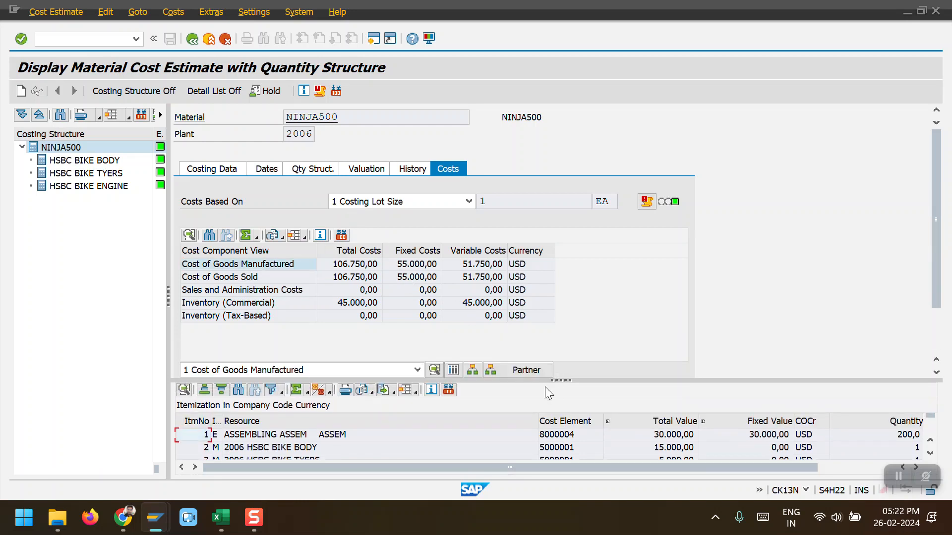
click(453, 371)
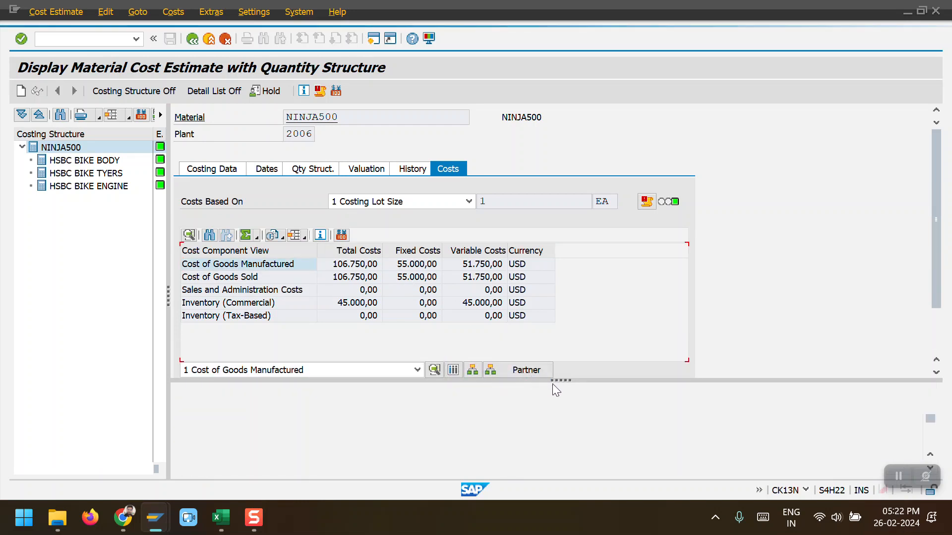
drag(557, 381, 557, 250)
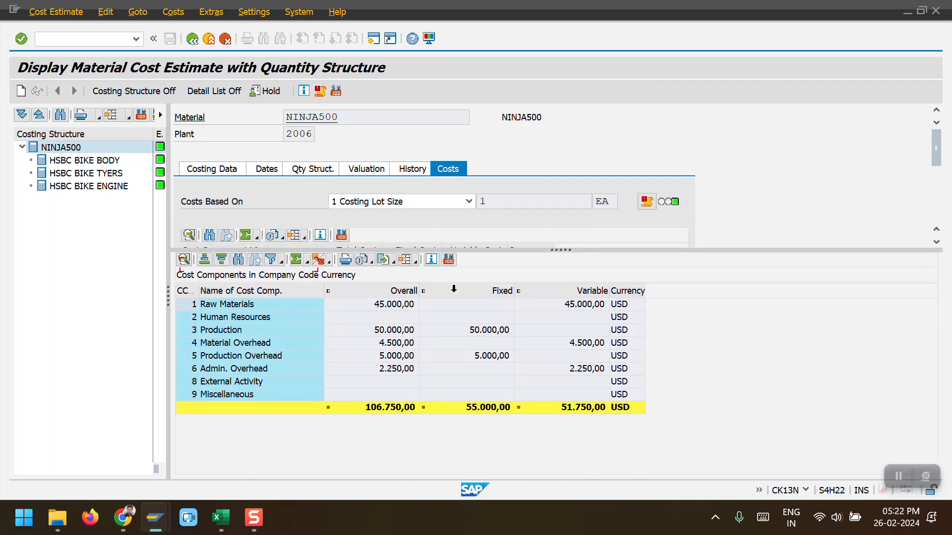
click(397, 308)
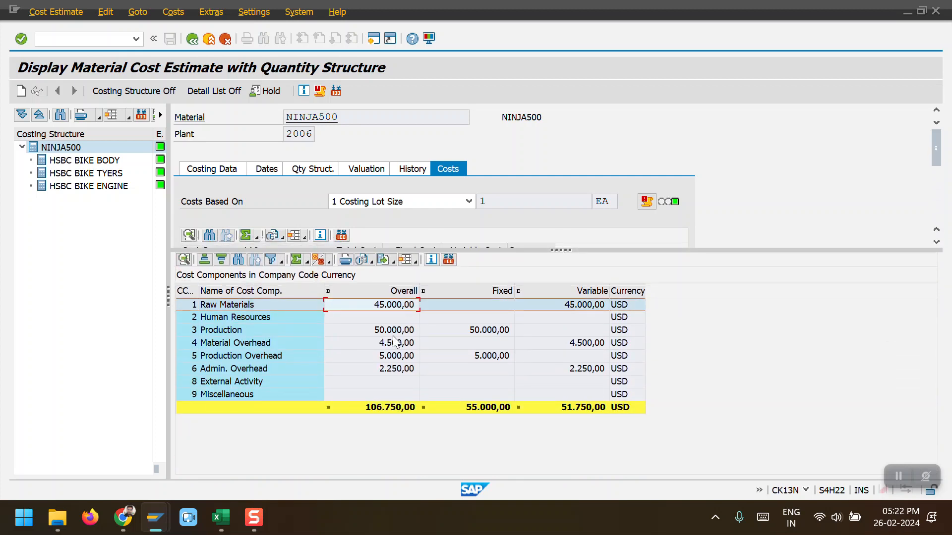
click(396, 334)
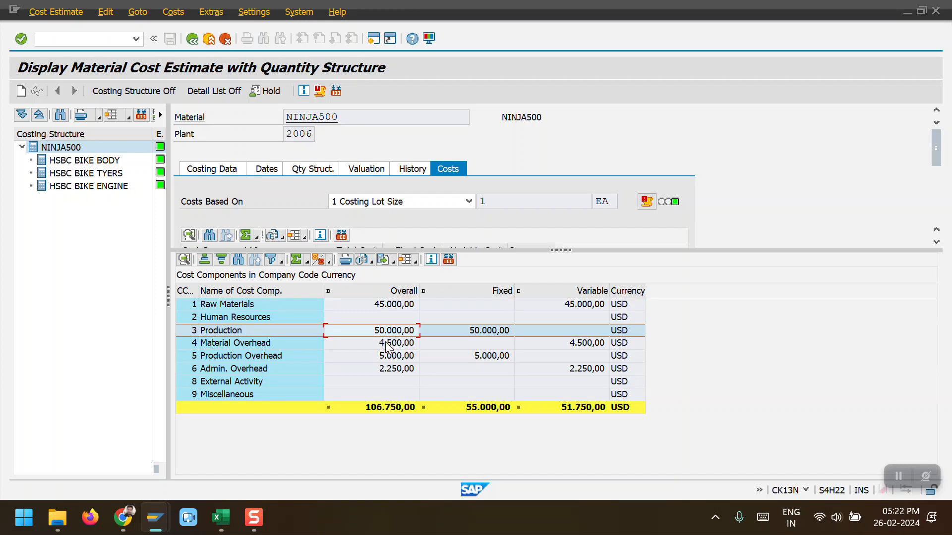
click(396, 344)
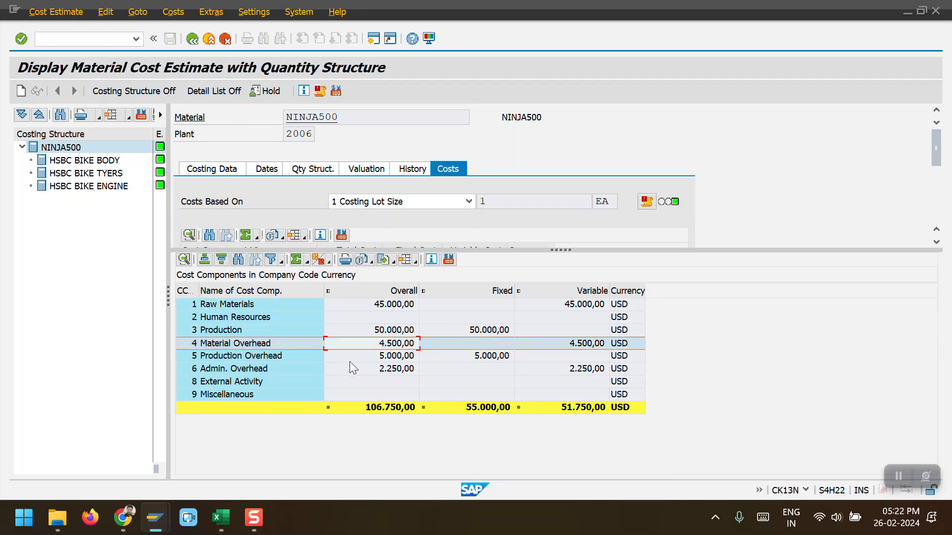
click(392, 357)
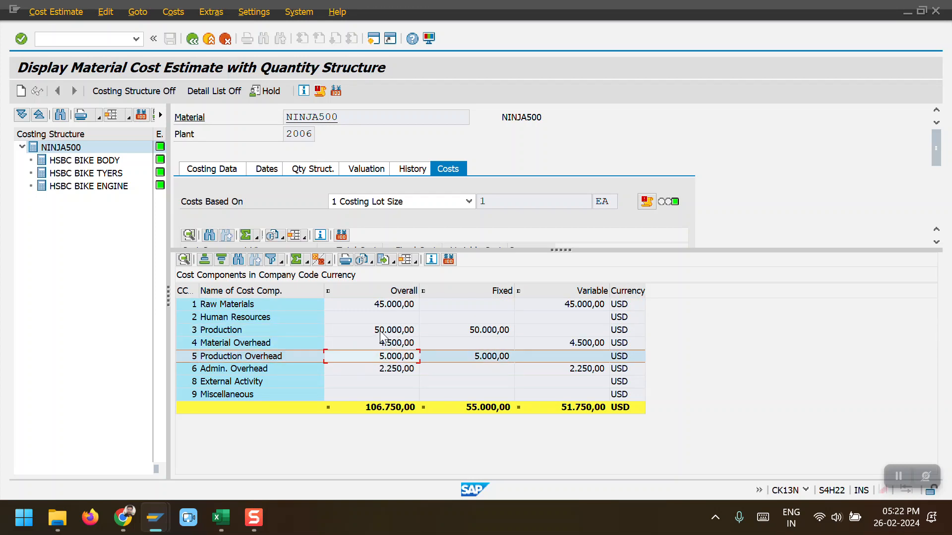
click(393, 370)
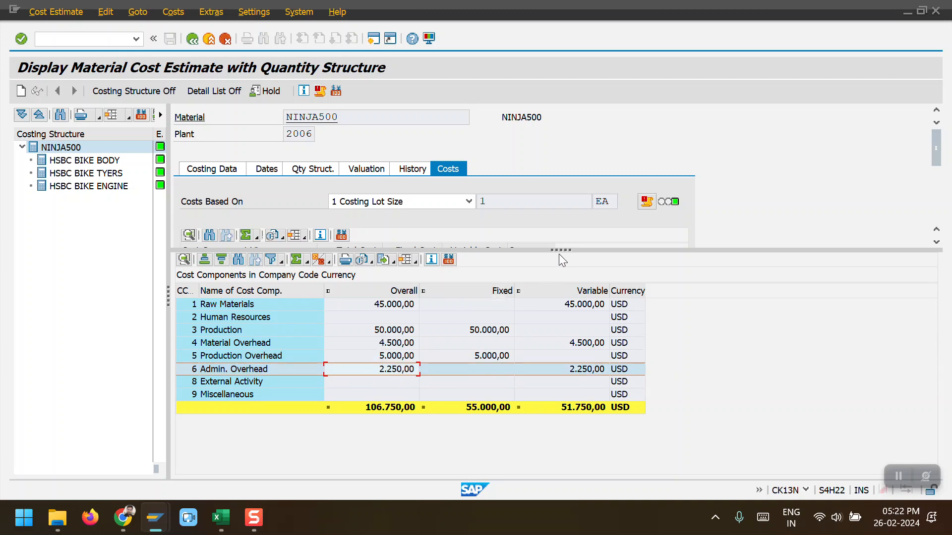
click(371, 410)
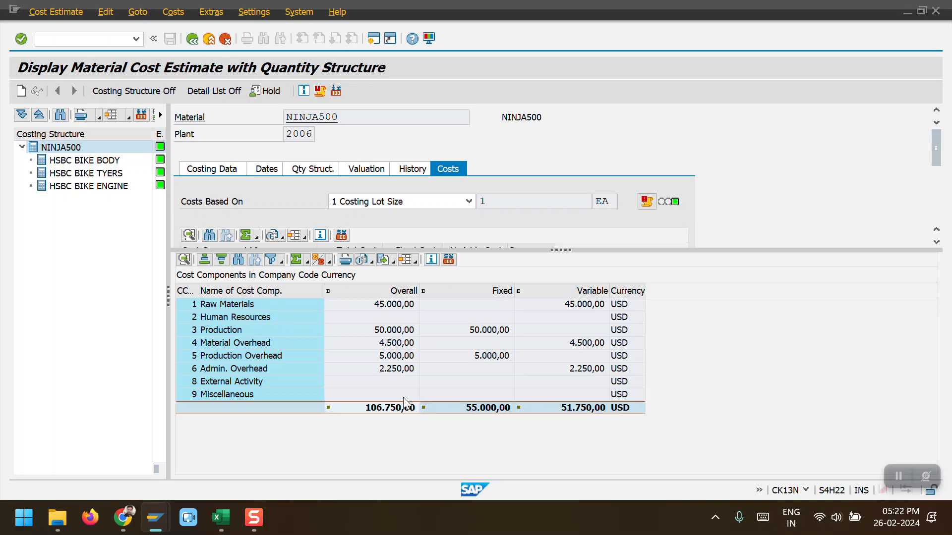
Step: Open material NINJA500 in plant 2006 with MM03 and review its current standard price on Costing 2
key(F3)
text(MM03)
key(Return)
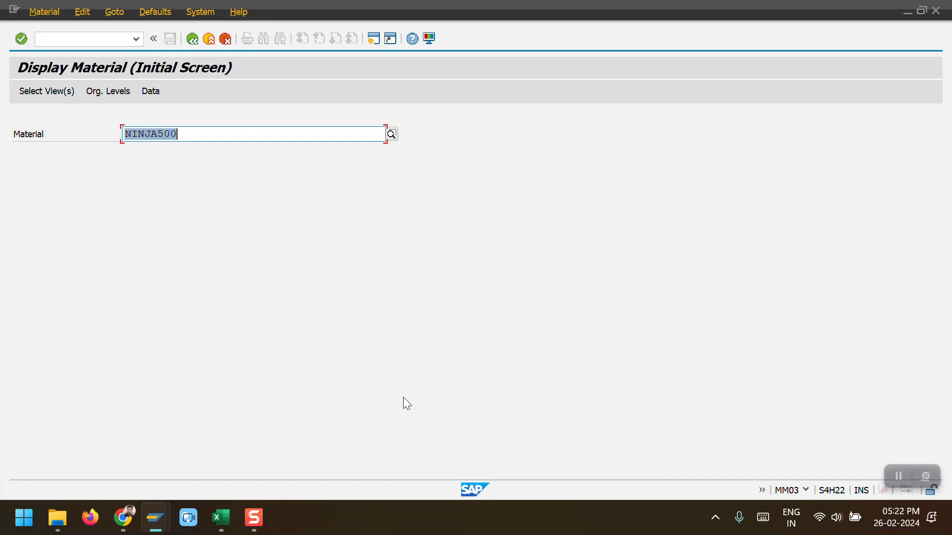
key(Return)
text(2006)
key(Return)
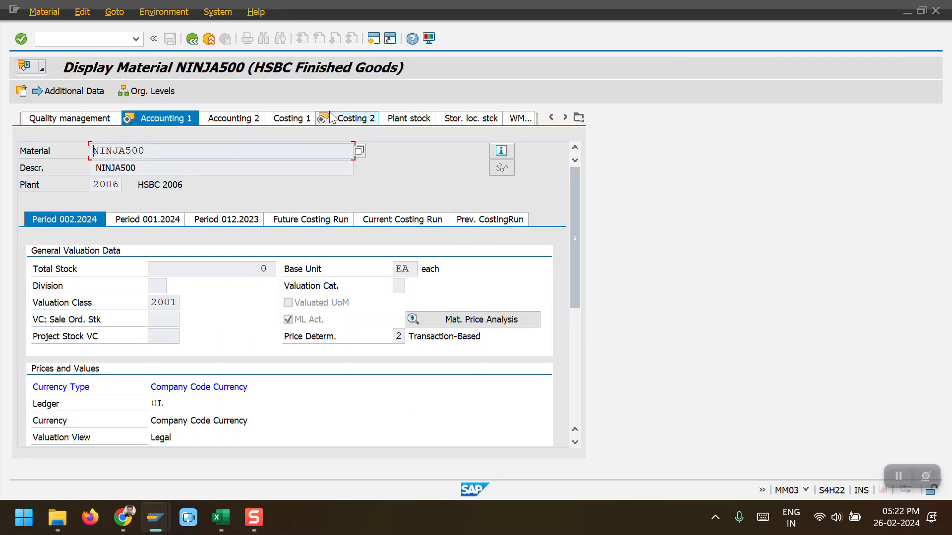
drag(375, 268, 310, 264)
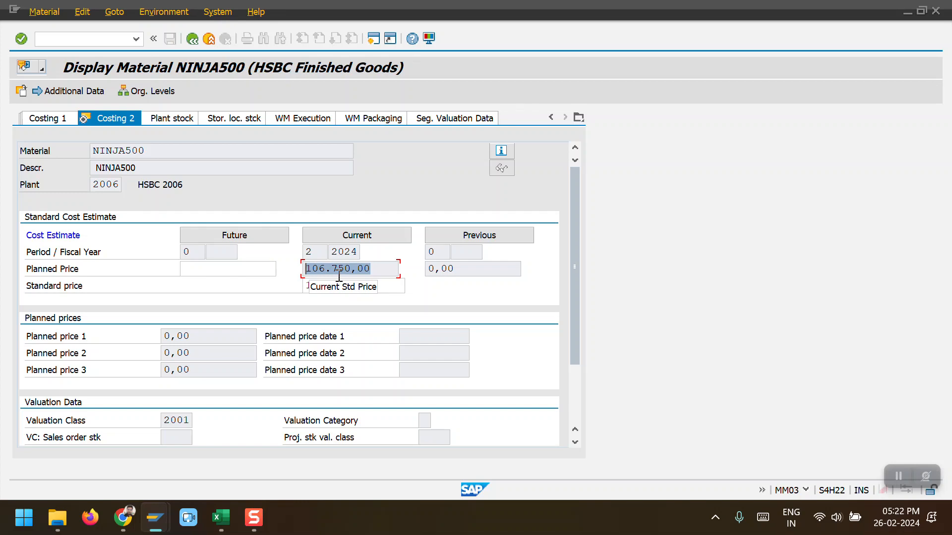
Step: Start creating a production order with CO01 for material NINJA500 in plant 2006
click(193, 39)
click(194, 39)
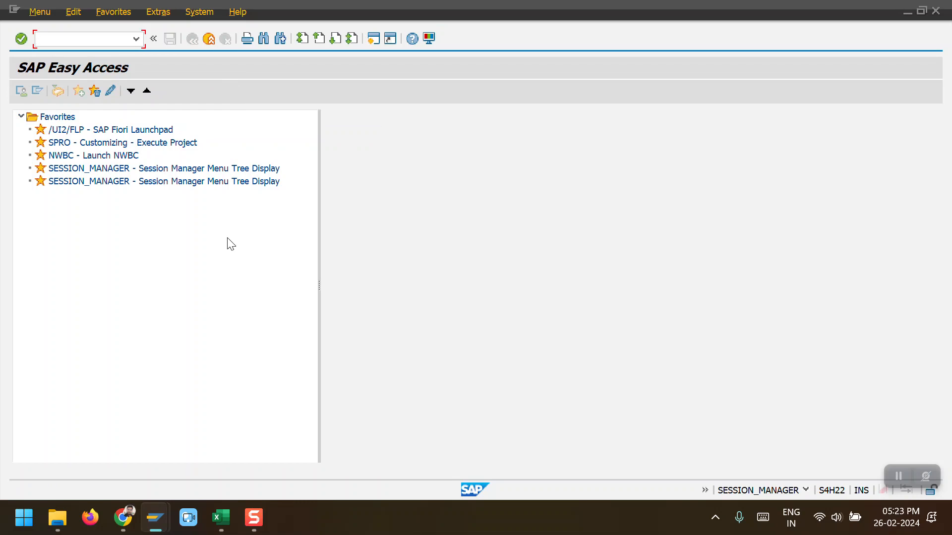
text(CO01)
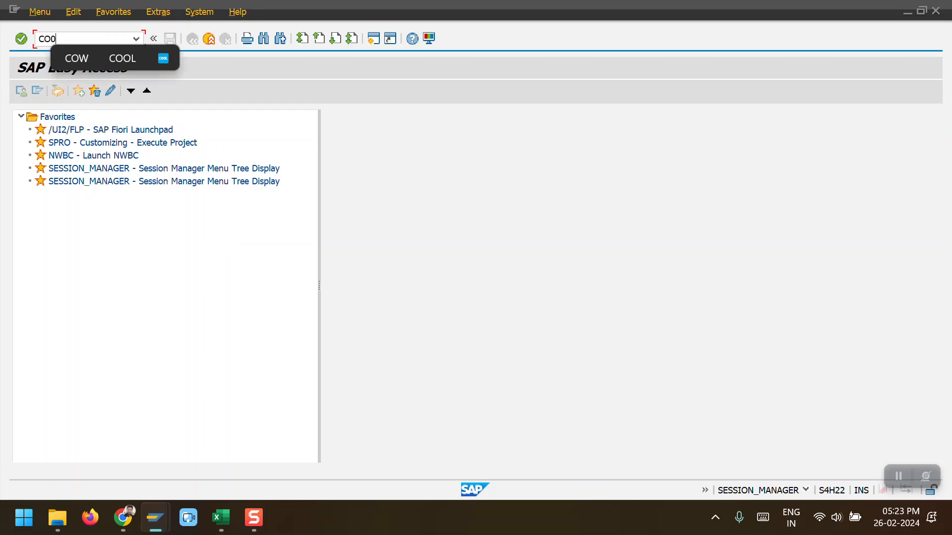
key(Return)
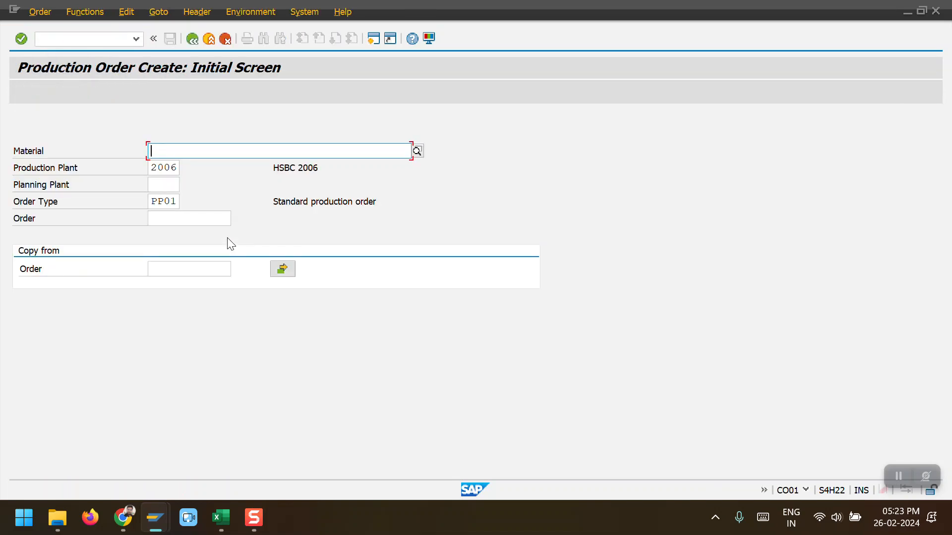
key(Down)
key(Return)
key(Return)
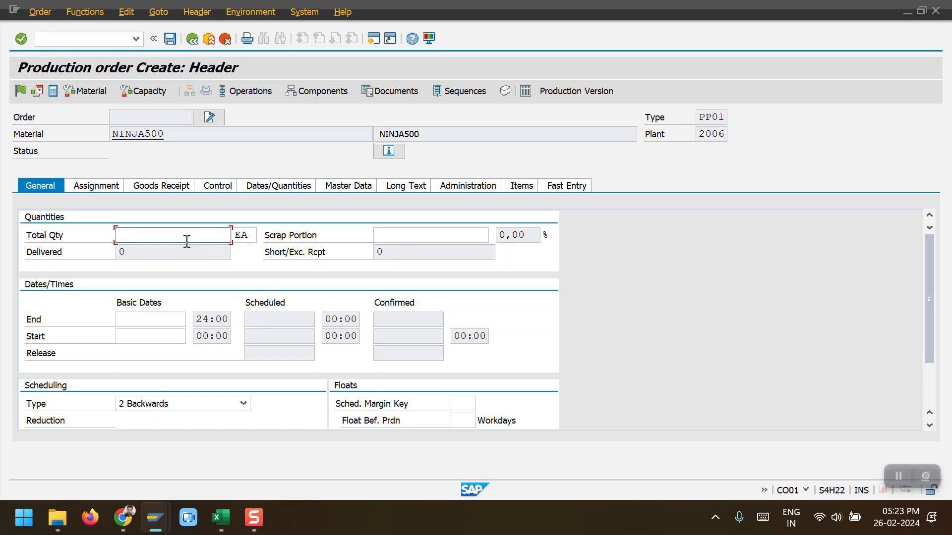
Step: Set the order's total quantity to 10 and basic end date to 26.02.2024, then schedule it
text(10)
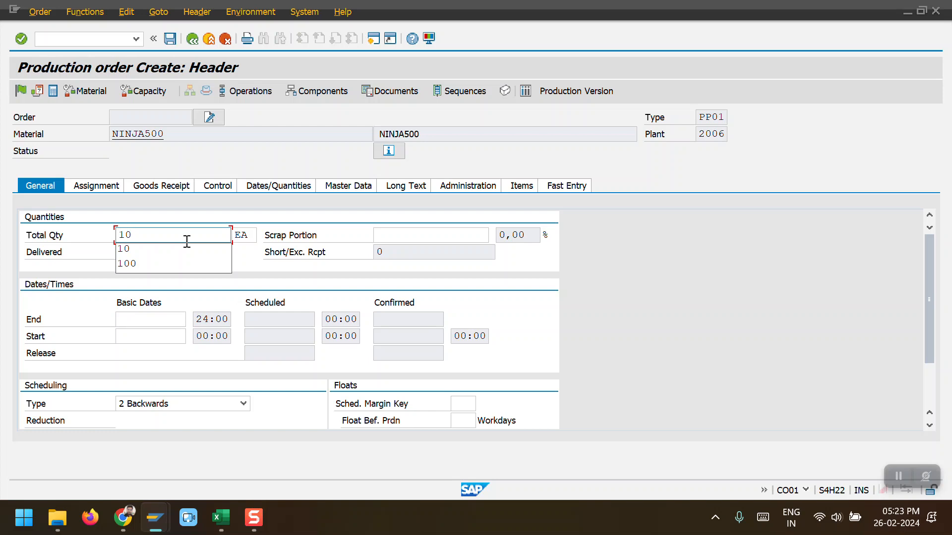
click(289, 219)
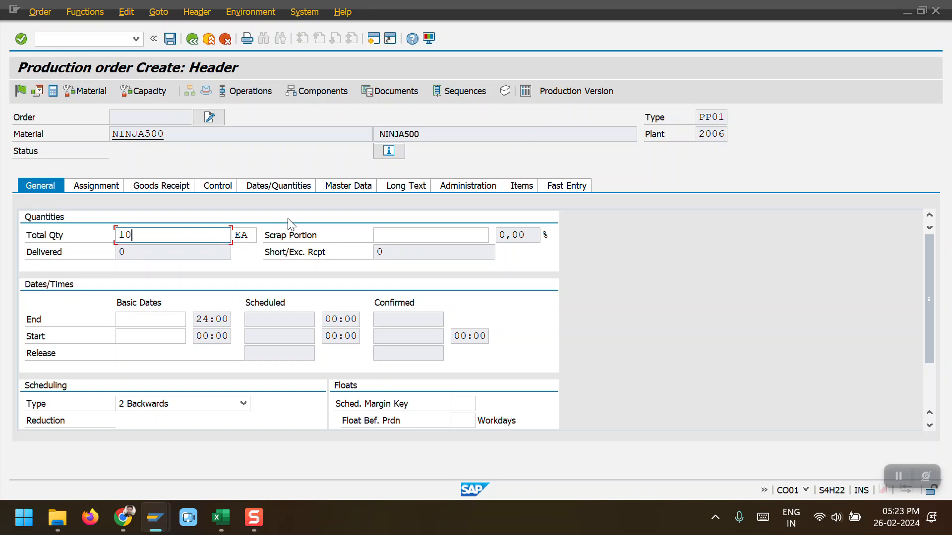
click(157, 321)
text(26022024)
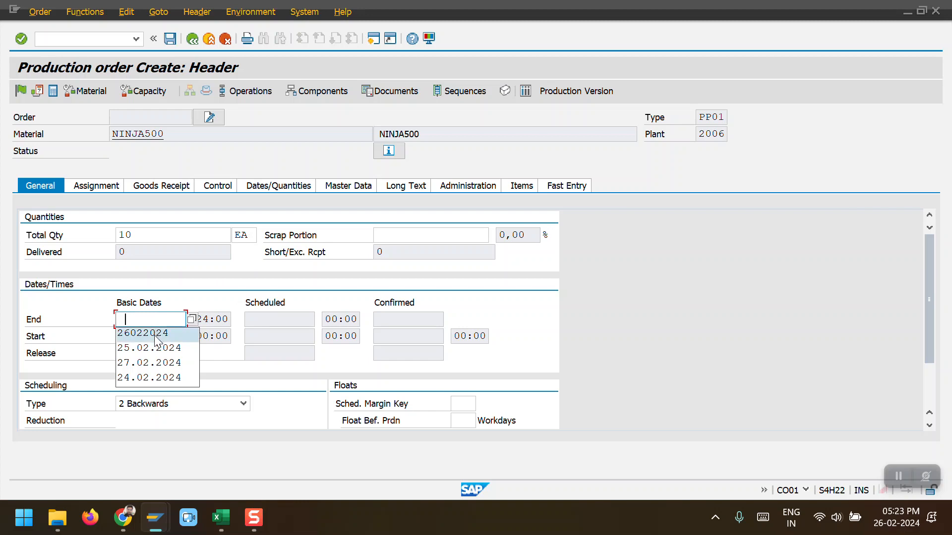
key(Return)
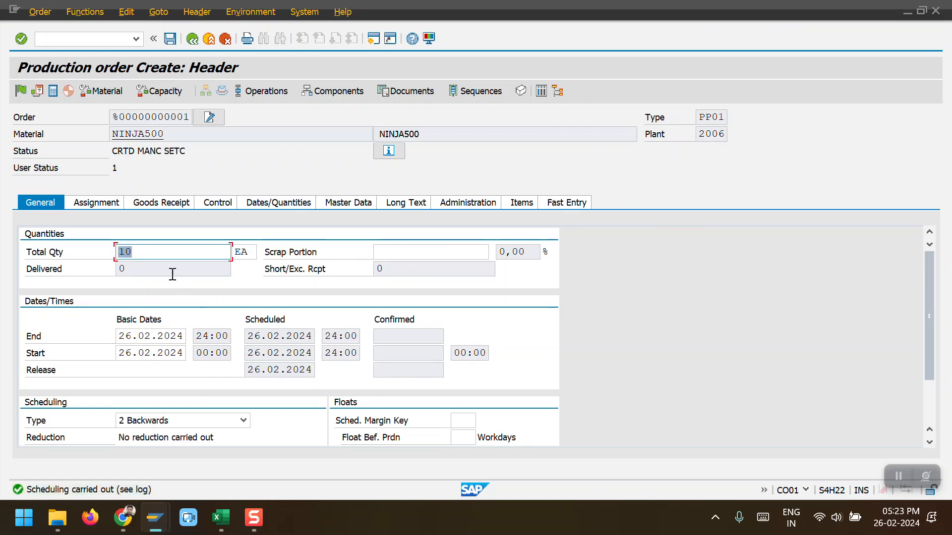
Step: Set the order's costing sheet to PP-PC1 in its control data and save the production order
click(145, 207)
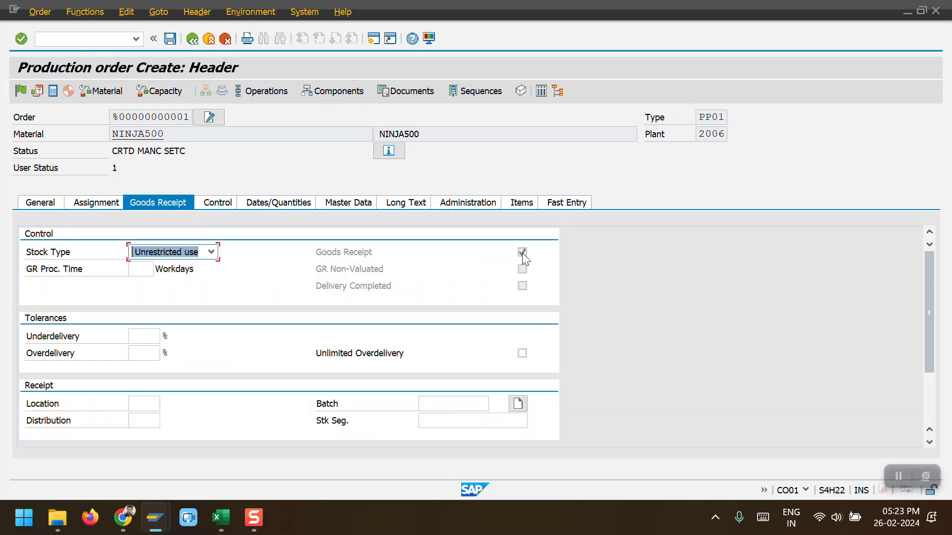
click(230, 204)
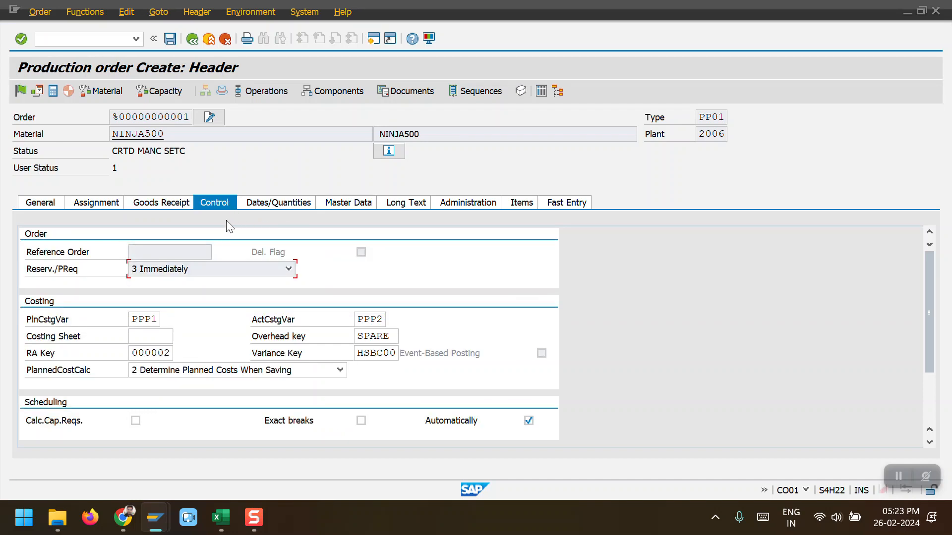
click(151, 339)
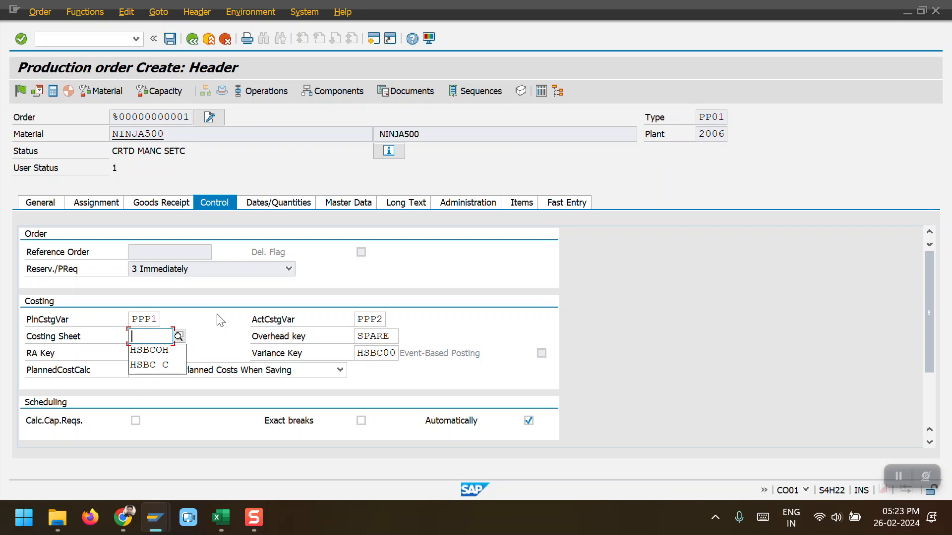
click(179, 337)
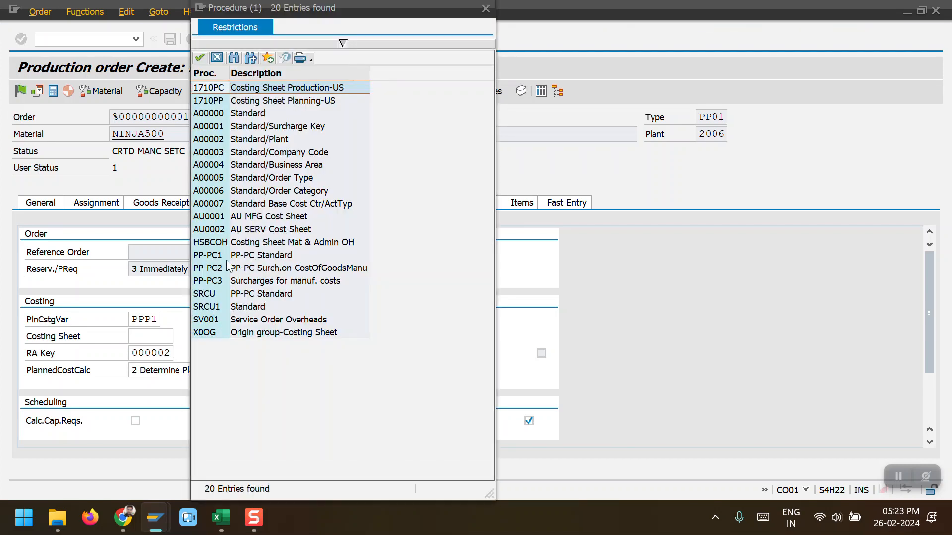
double_click(206, 256)
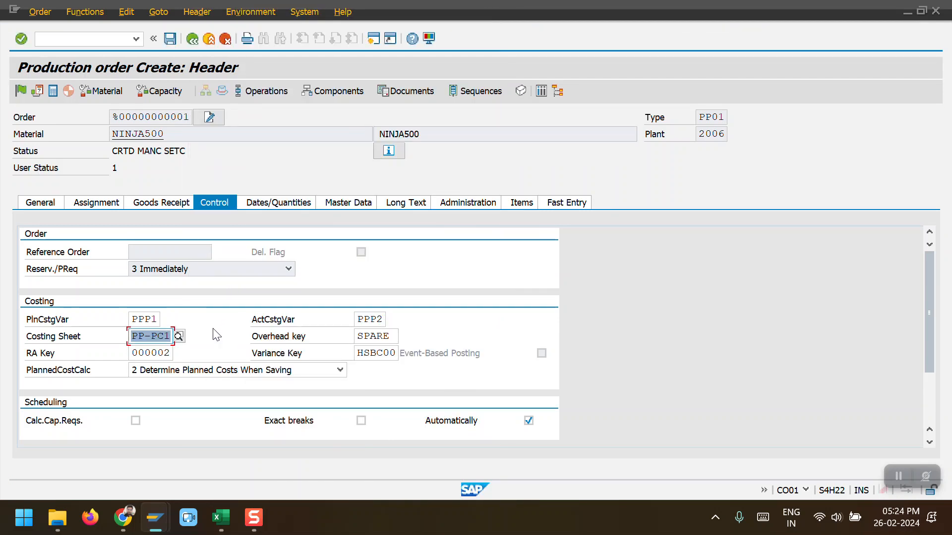
key(Return)
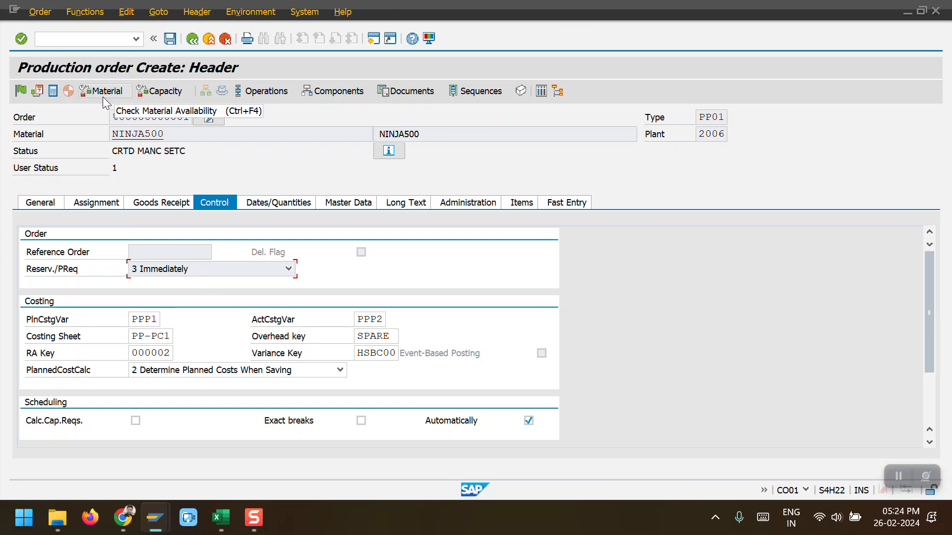
click(171, 39)
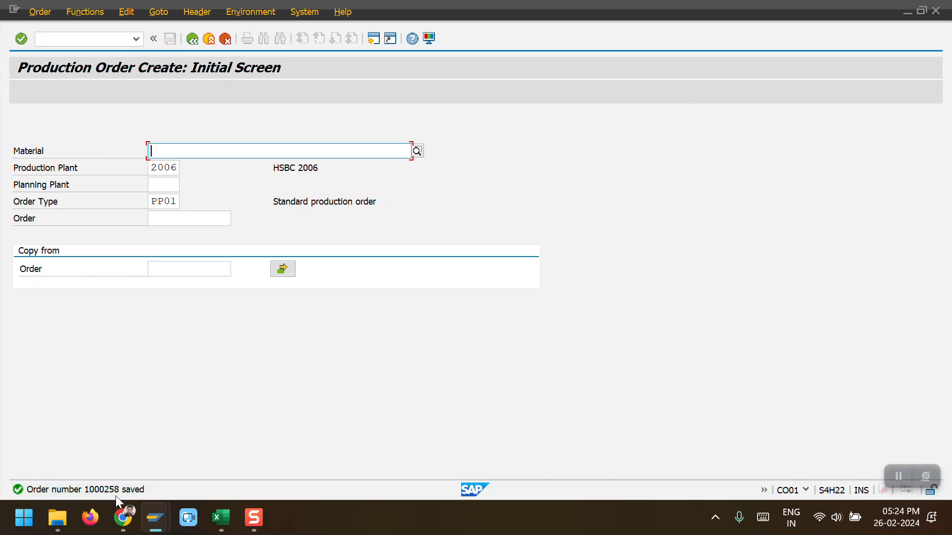
Step: Open the just-saved production order in change mode
click(43, 11)
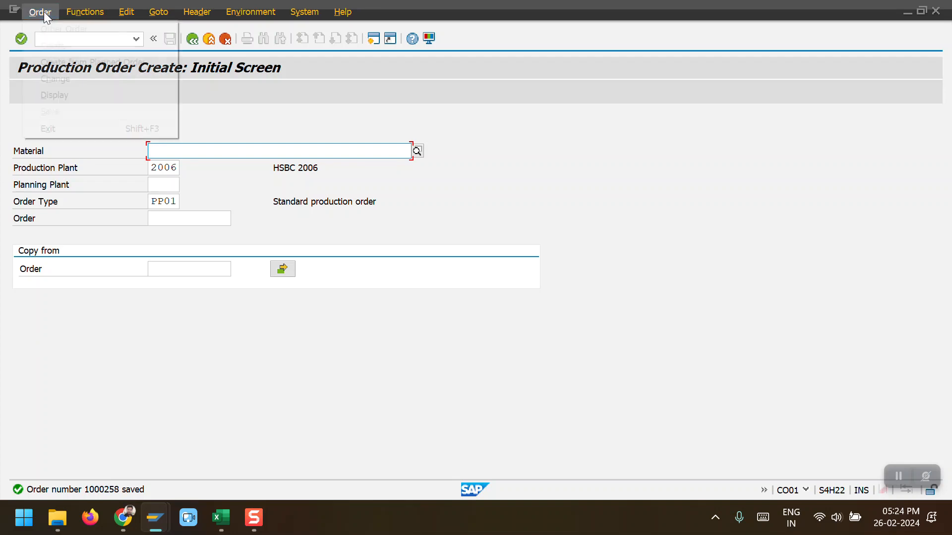
click(50, 79)
key(Return)
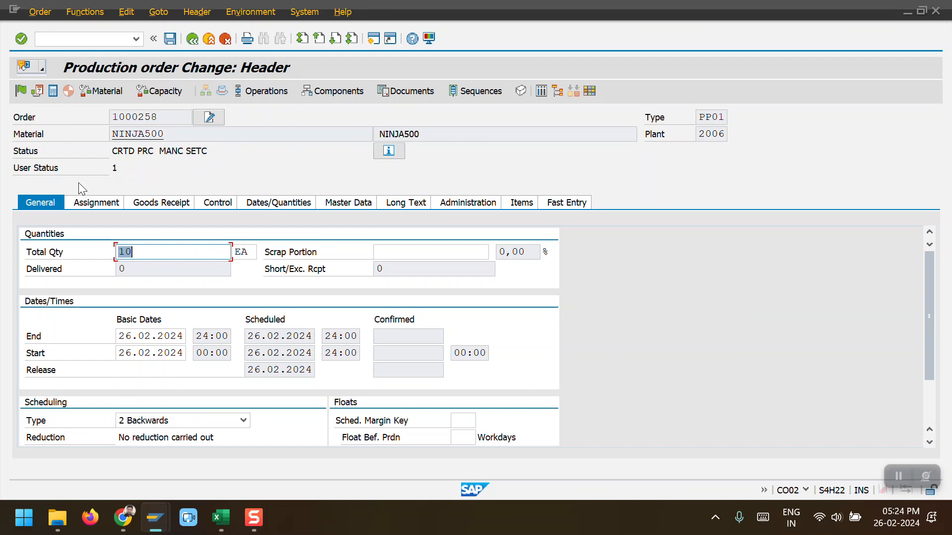
Step: Release the production order and open its status details
click(21, 91)
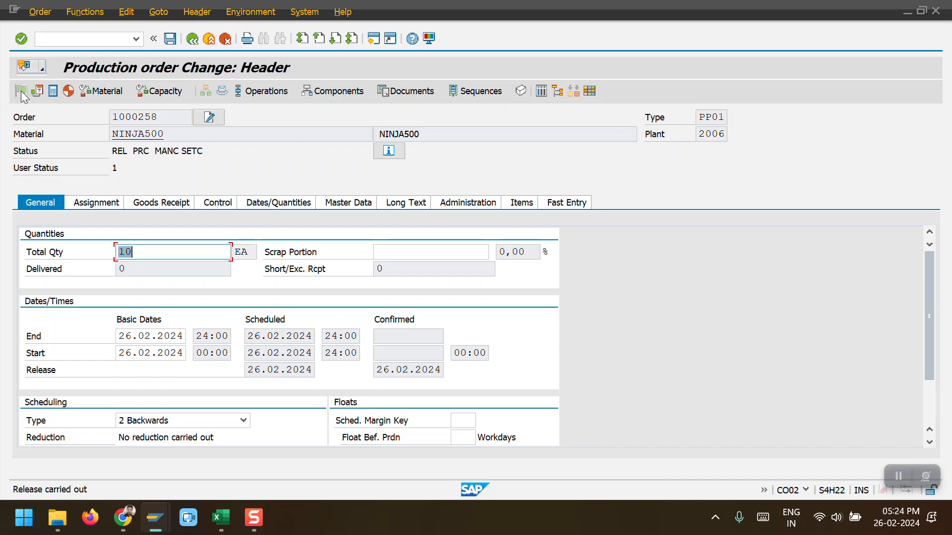
double_click(121, 151)
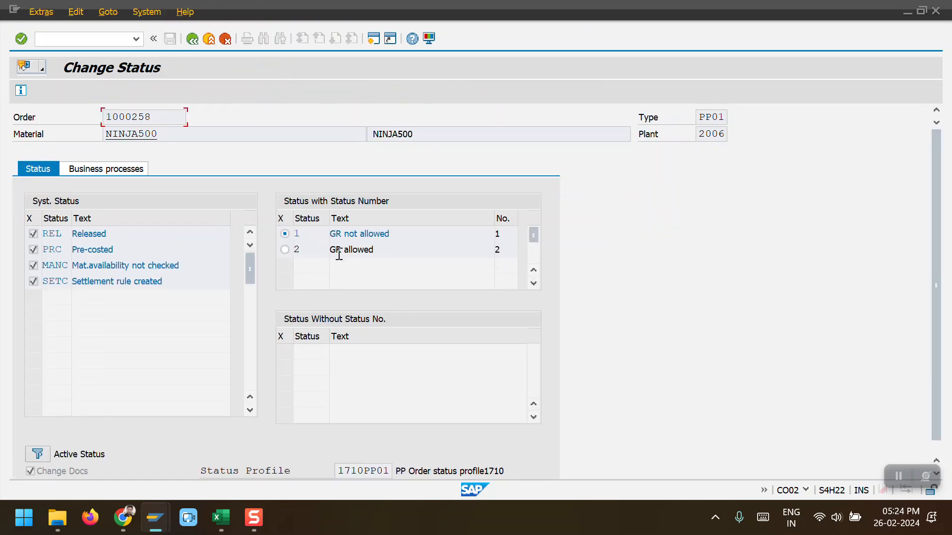
Step: Set the production order's user status to GR allowed and save the order
click(284, 249)
click(191, 41)
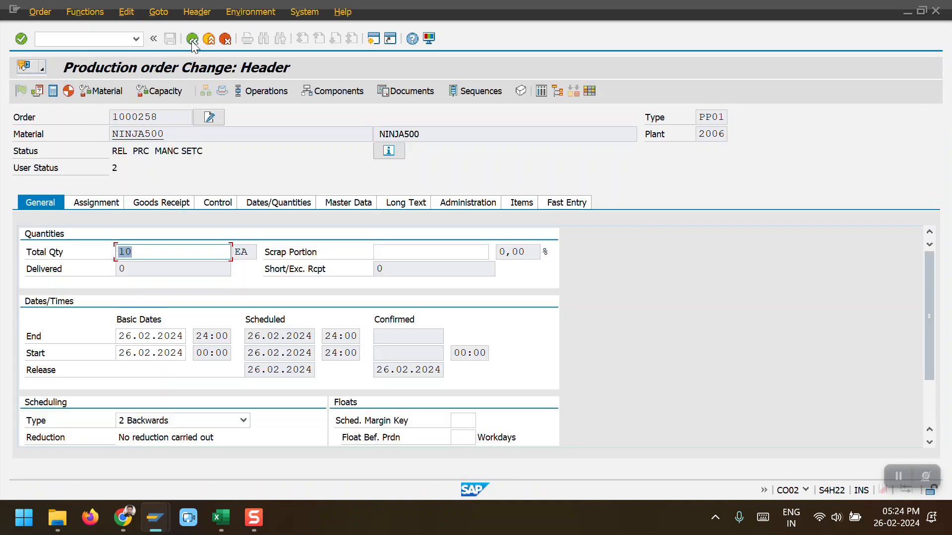
click(172, 37)
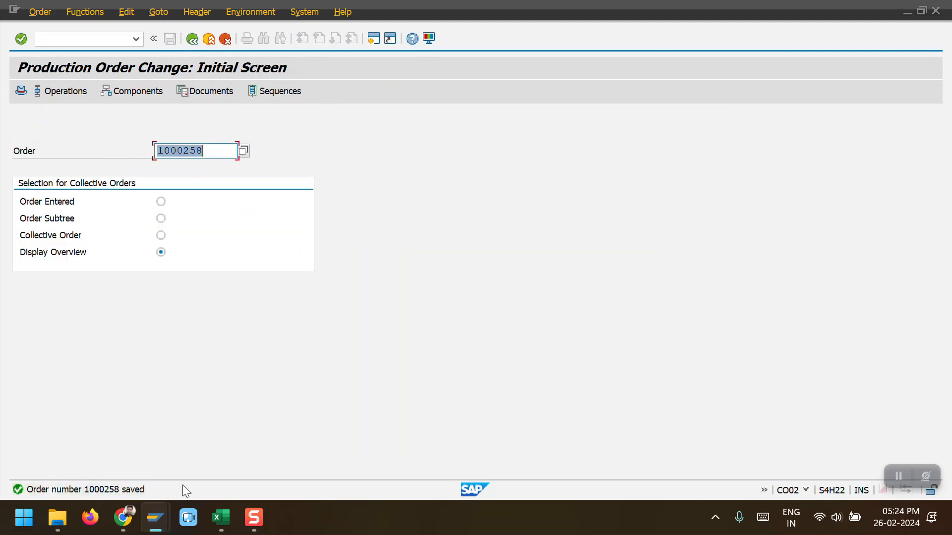
Step: Leave the order and open the MIGO goods movement transaction
click(191, 38)
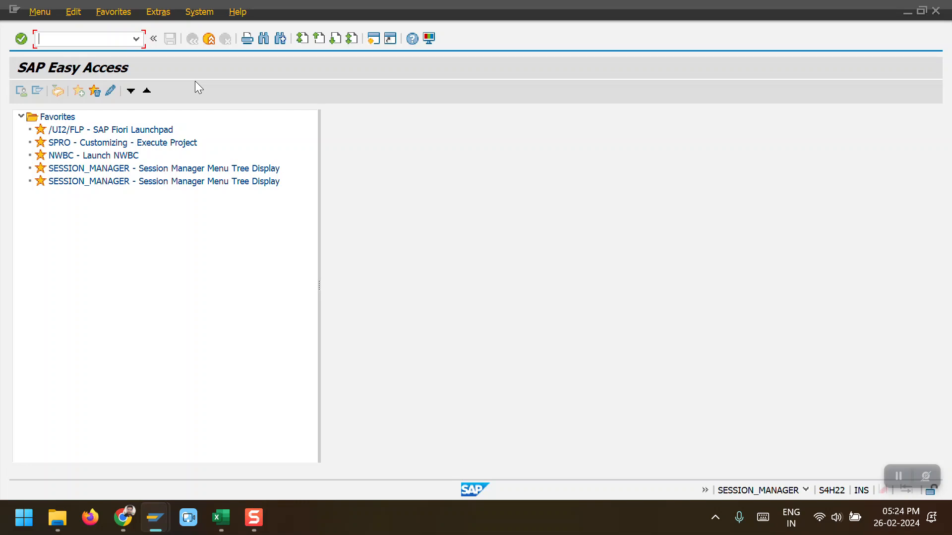
text(MI)
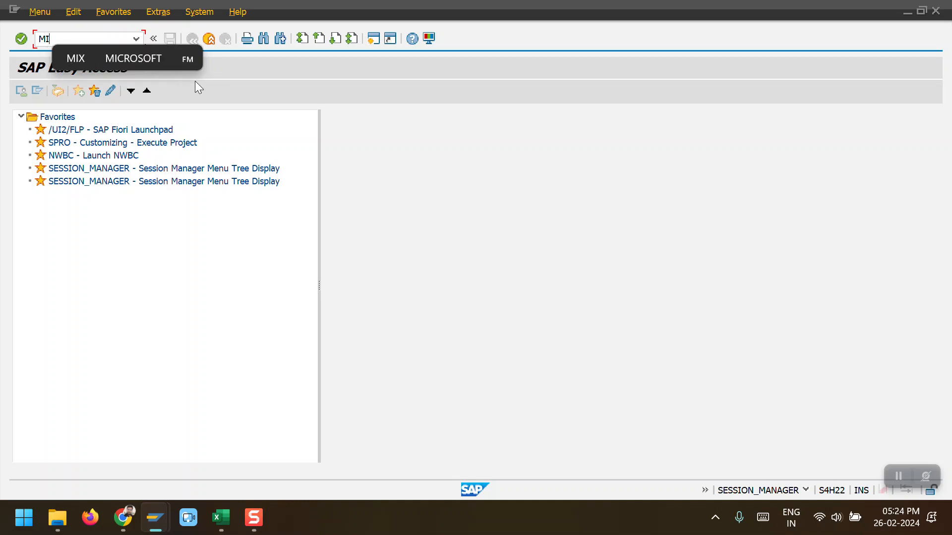
text(GO)
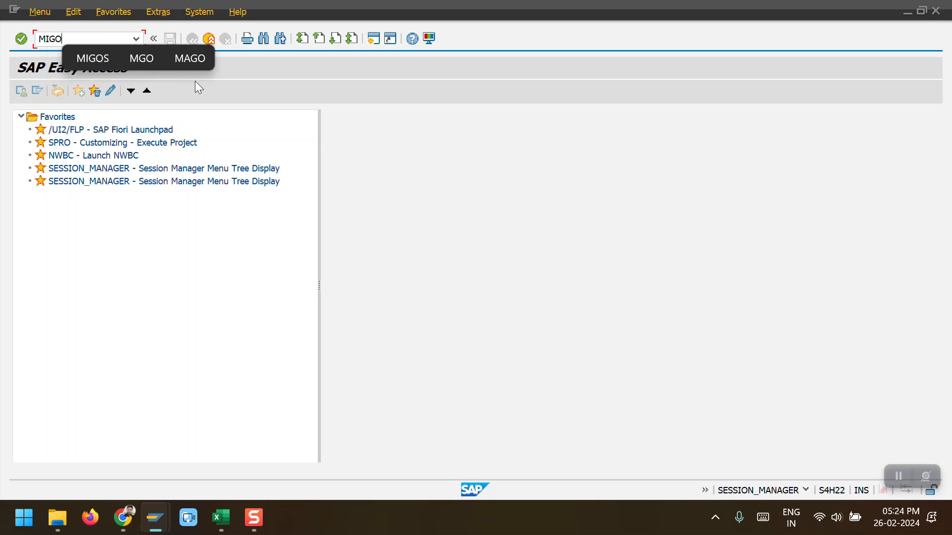
key(Return)
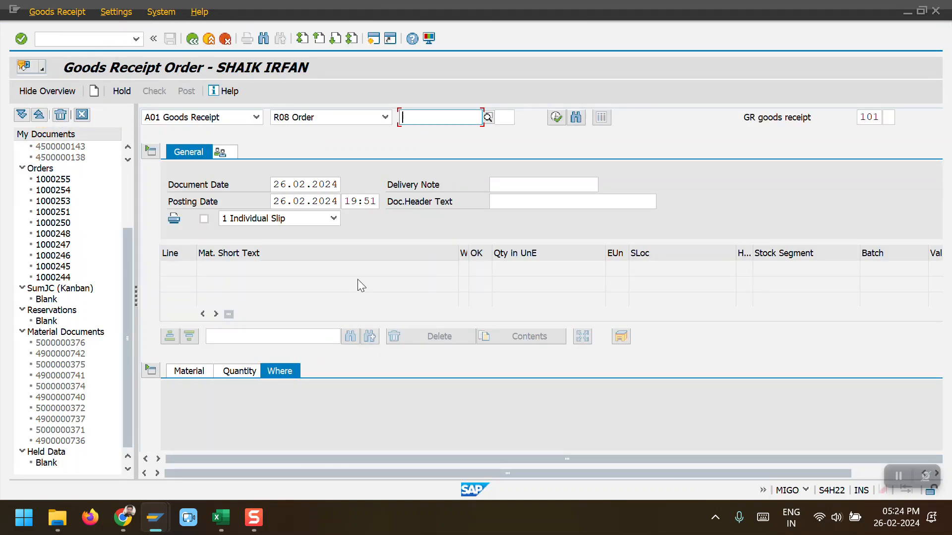
Step: Display production order 1000258 with CO03 in another session and open its cost analysis
key(F3)
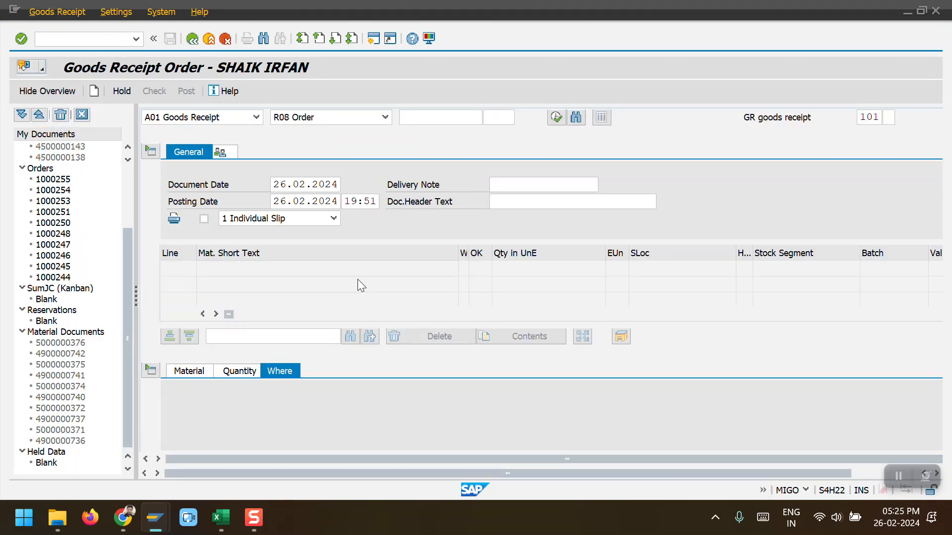
text(CO03)
key(Return)
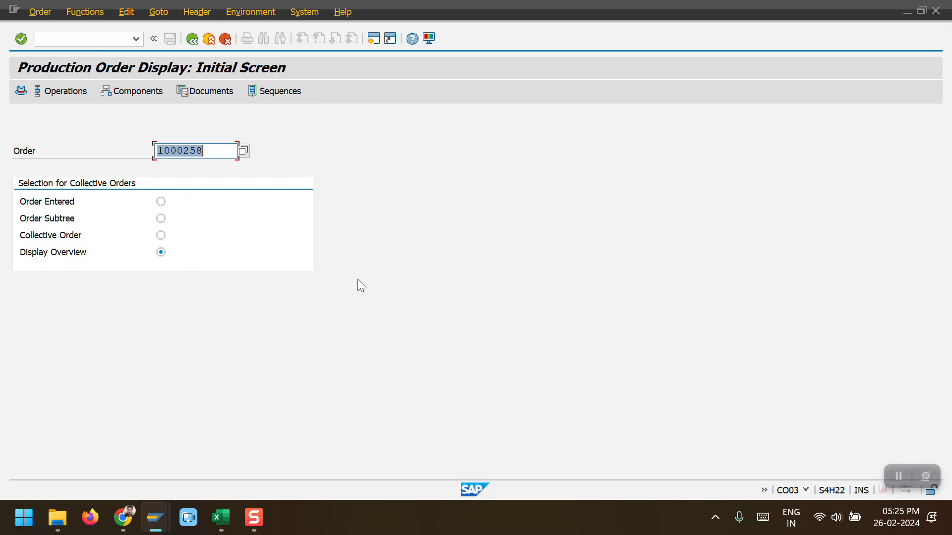
key(Return)
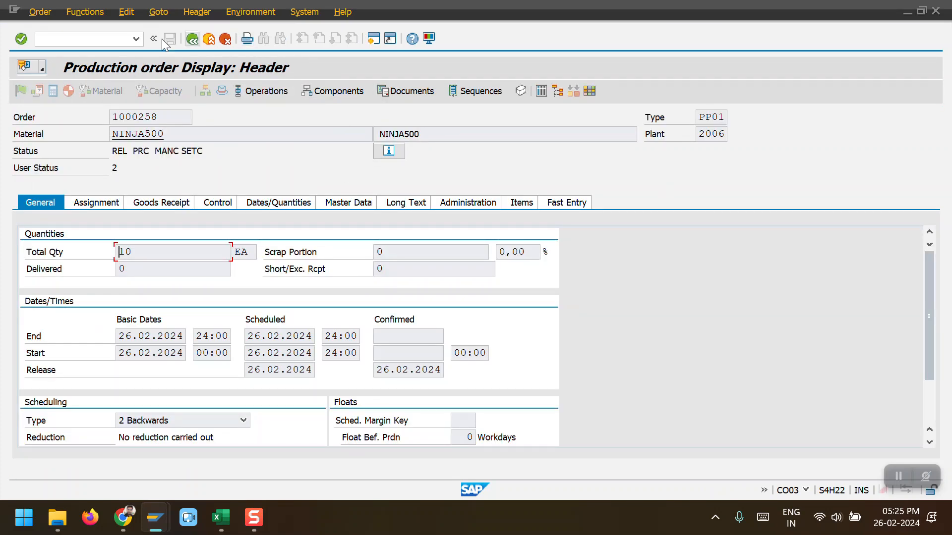
click(156, 14)
mouse_move(290, 80)
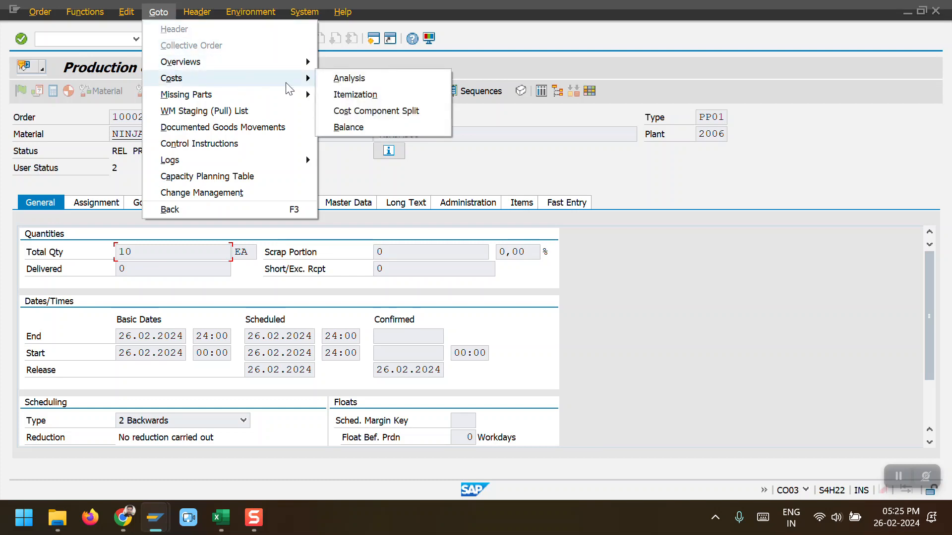
click(349, 78)
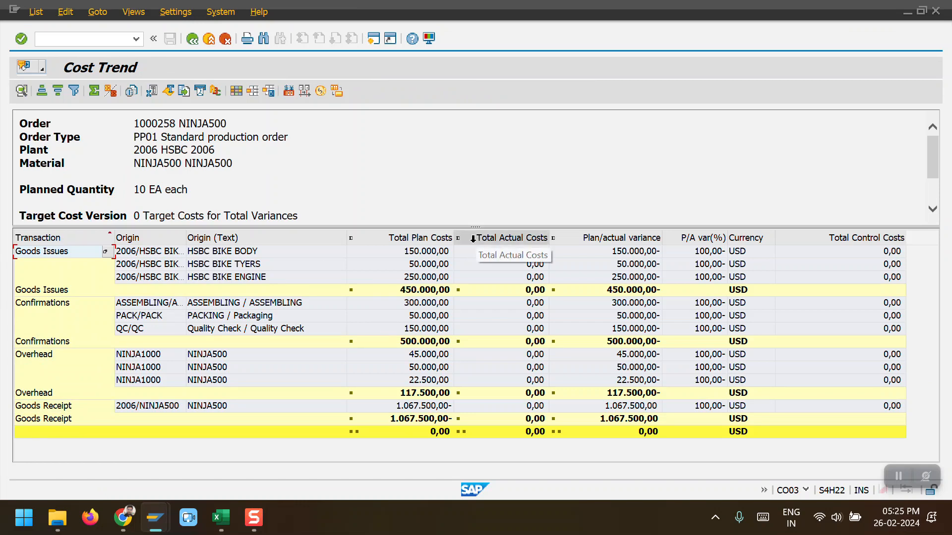
Step: Examine the plan costs, actual costs and plan/actual variance columns of the cost trend report
drag(465, 227, 456, 177)
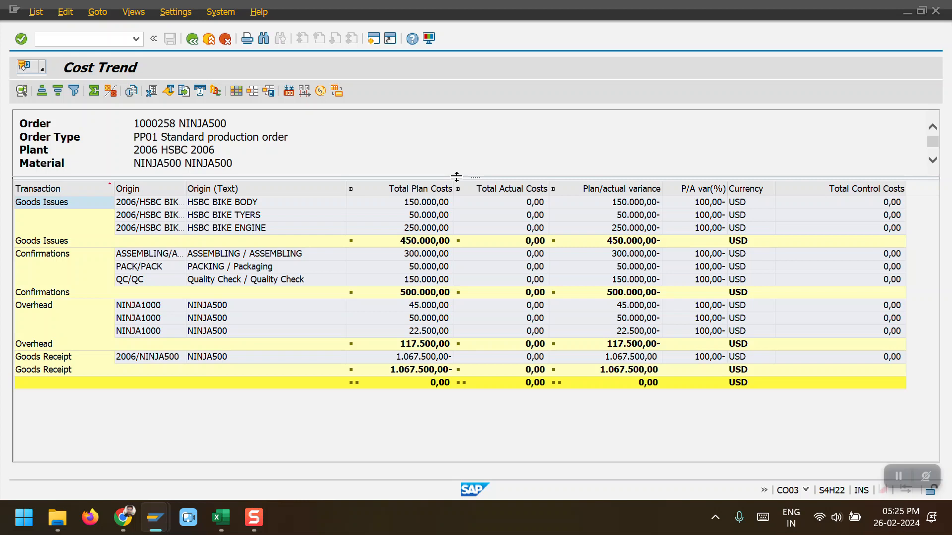
click(428, 191)
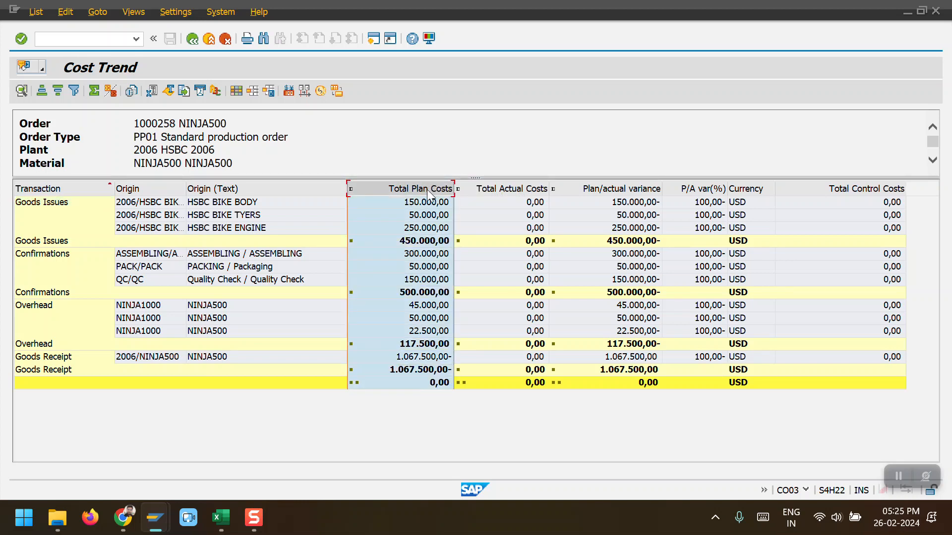
click(508, 191)
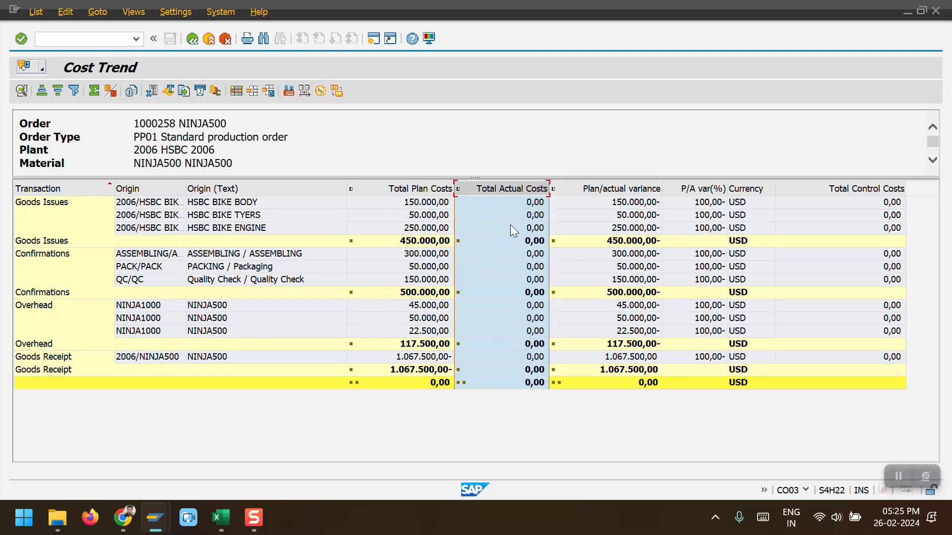
click(611, 189)
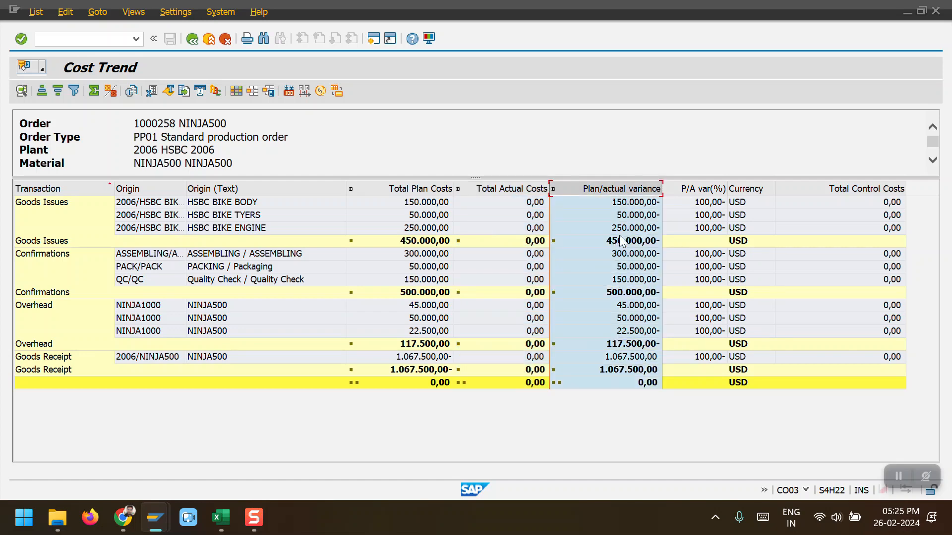
click(508, 190)
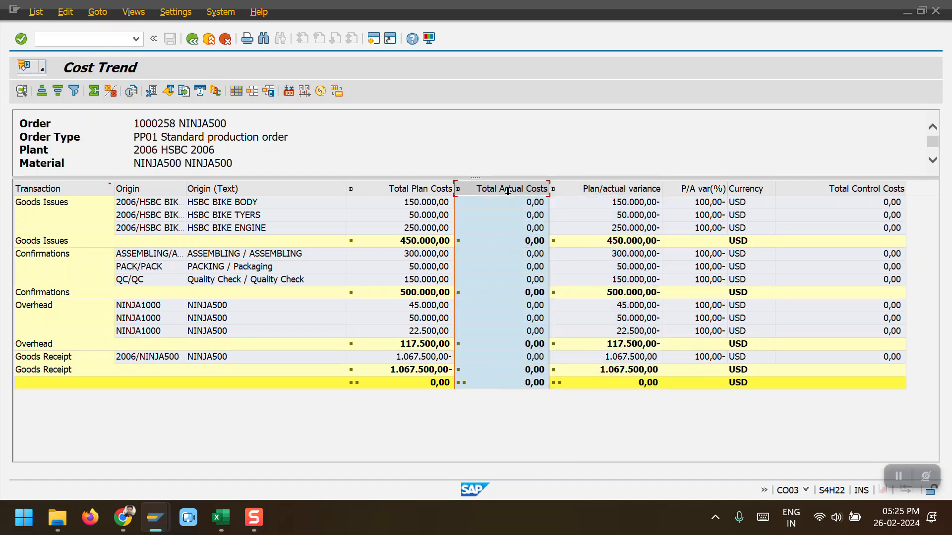
Step: In the MIGO session, choose Goods Issue against an order and load production order 1000258
key(alt+Tab)
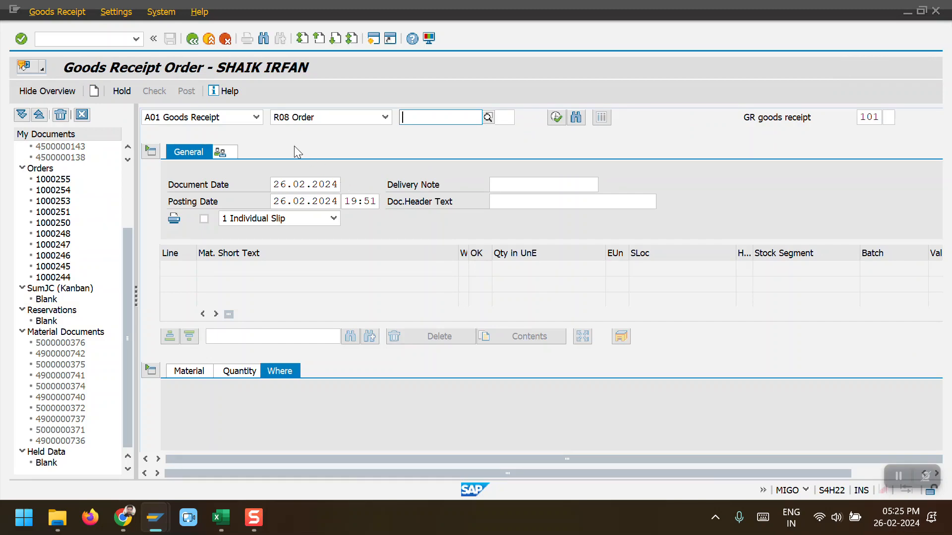
click(255, 118)
click(189, 218)
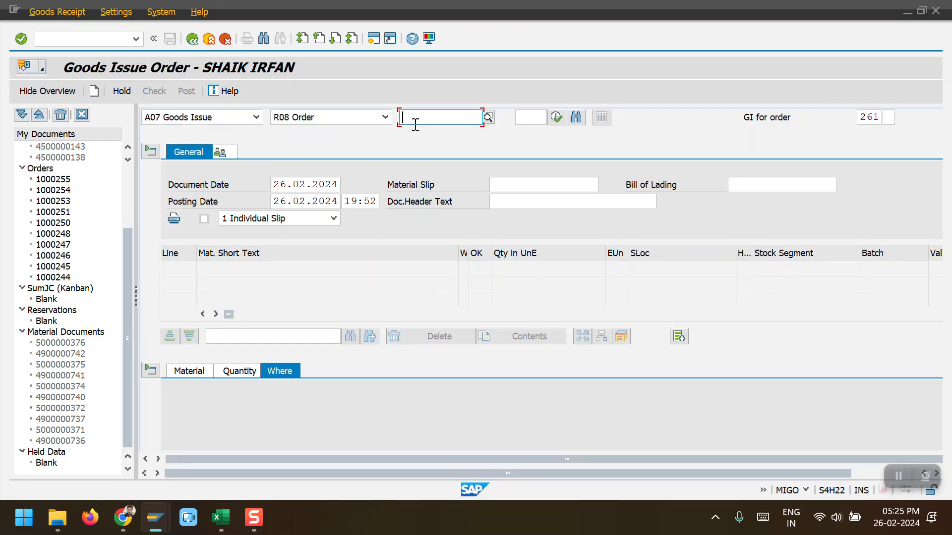
key(alt+Tab)
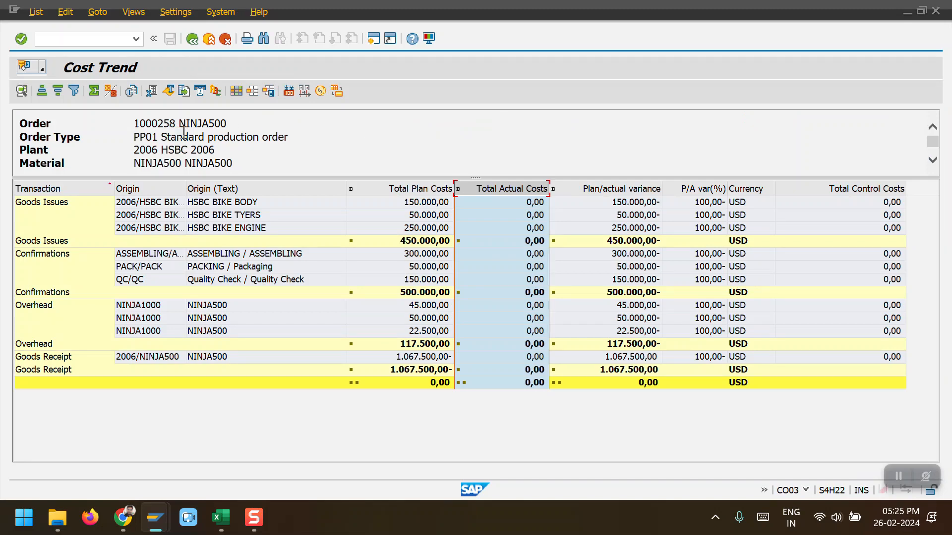
key(alt+Tab)
text(1)
click(454, 128)
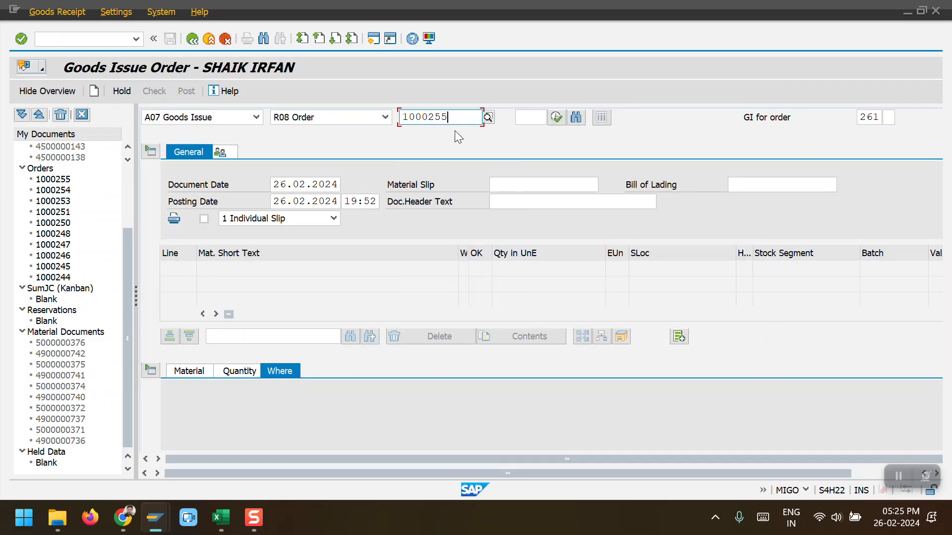
key(BackSpace)
text(8)
key(Return)
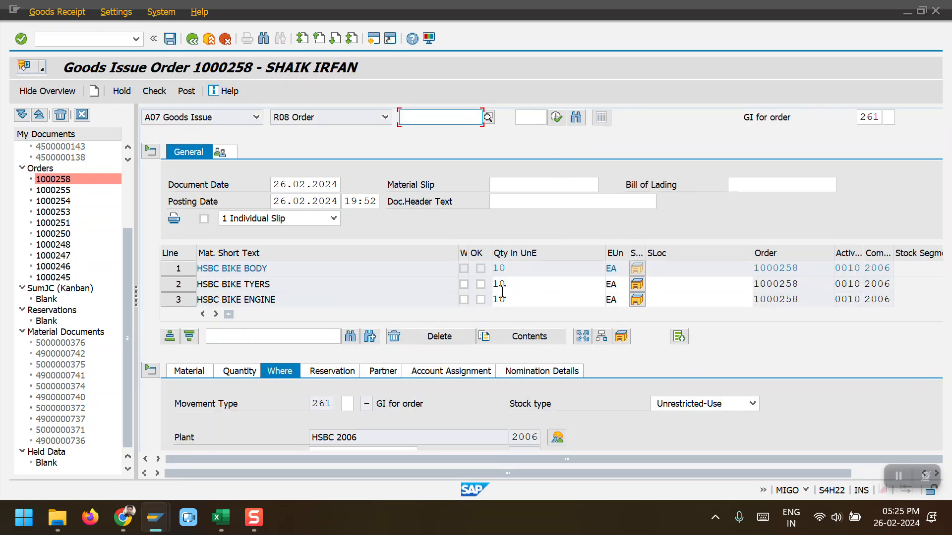
Step: Mark the bike tyres and bike engine items OK and set their storage location to 100
click(480, 284)
click(481, 300)
click(664, 284)
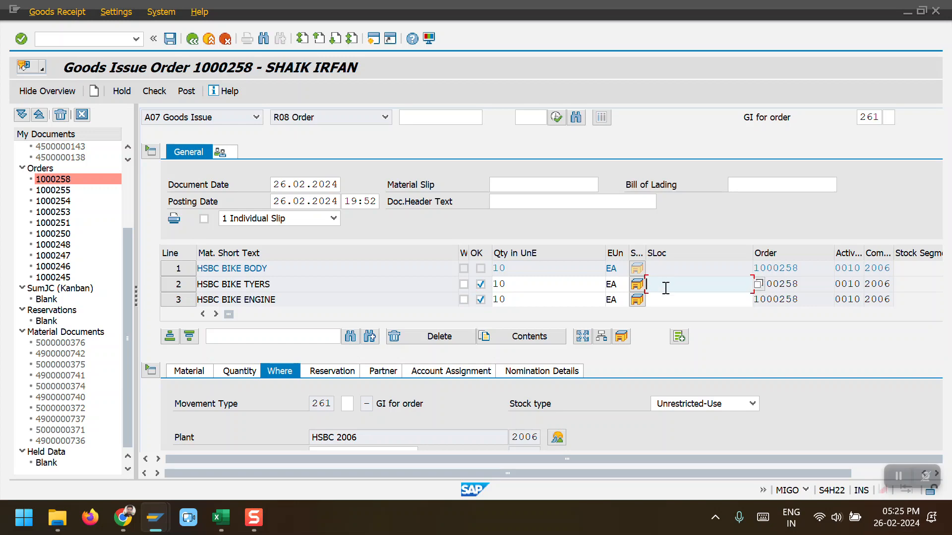
click(666, 302)
click(665, 299)
click(666, 315)
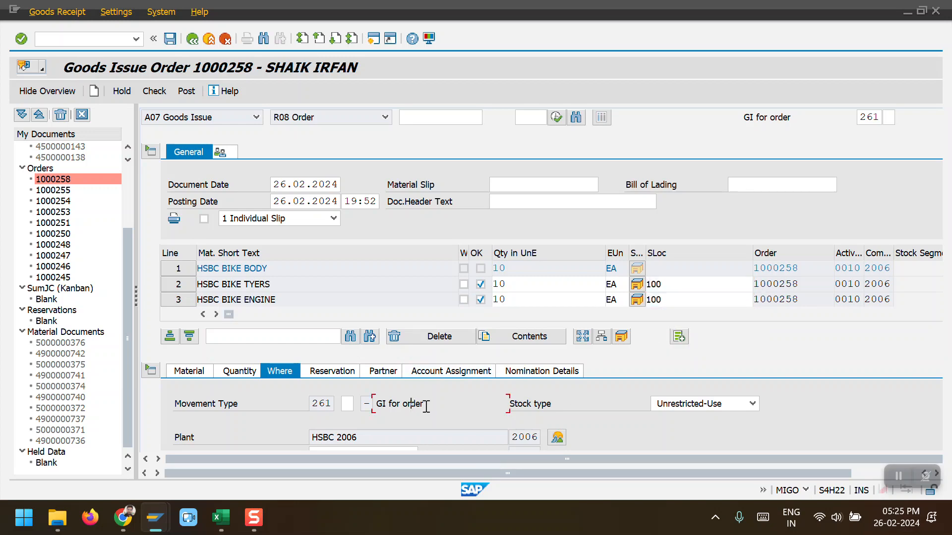
Step: Mark the bike body item OK in its details and try to post the goods issue
scroll(411, 406, down, 3)
click(350, 320)
click(344, 337)
click(211, 437)
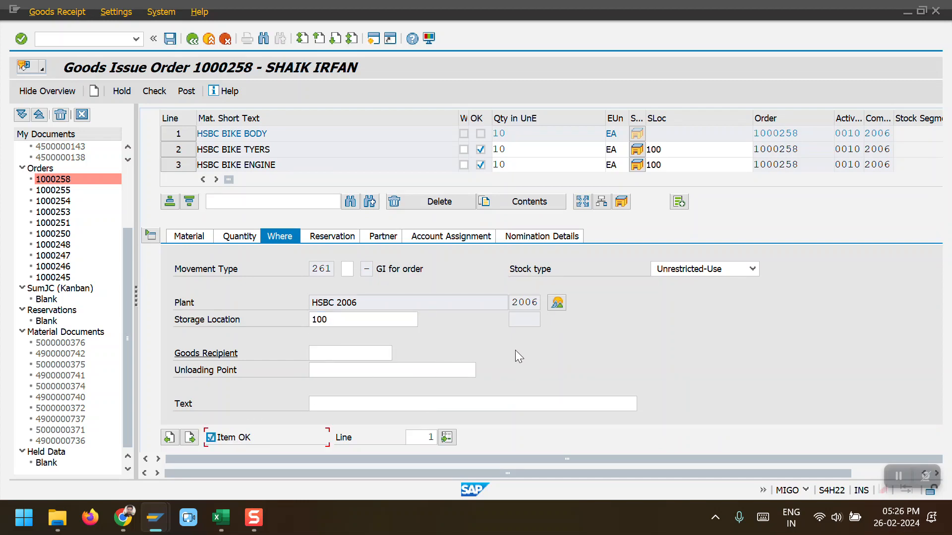
click(186, 91)
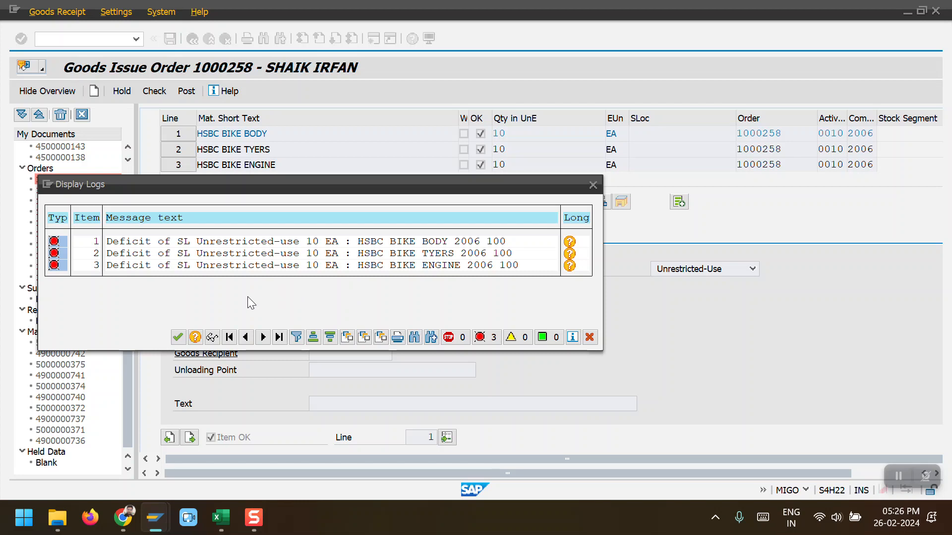
click(179, 337)
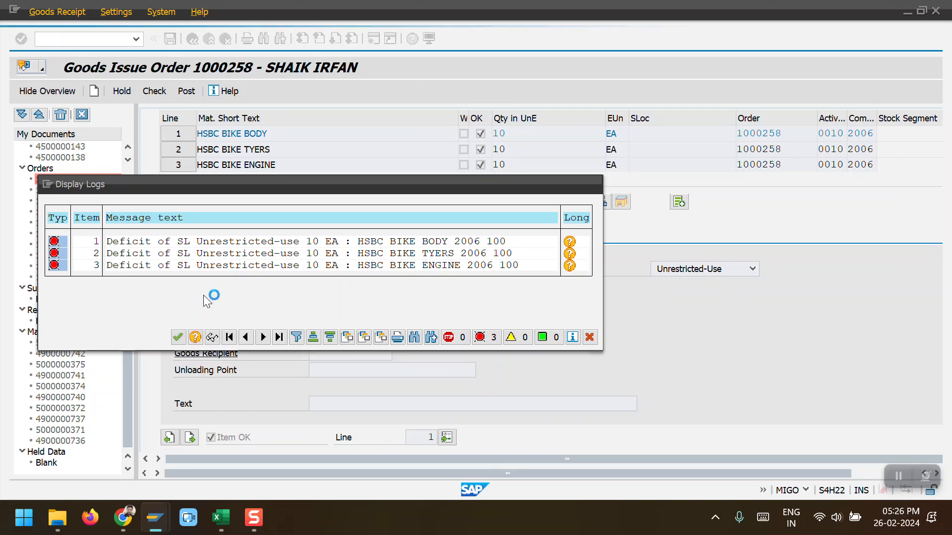
Step: Start a new standard purchase order with ME21N and pick the supplier XYZ PVT LTD INDIA
click(91, 41)
text(/)
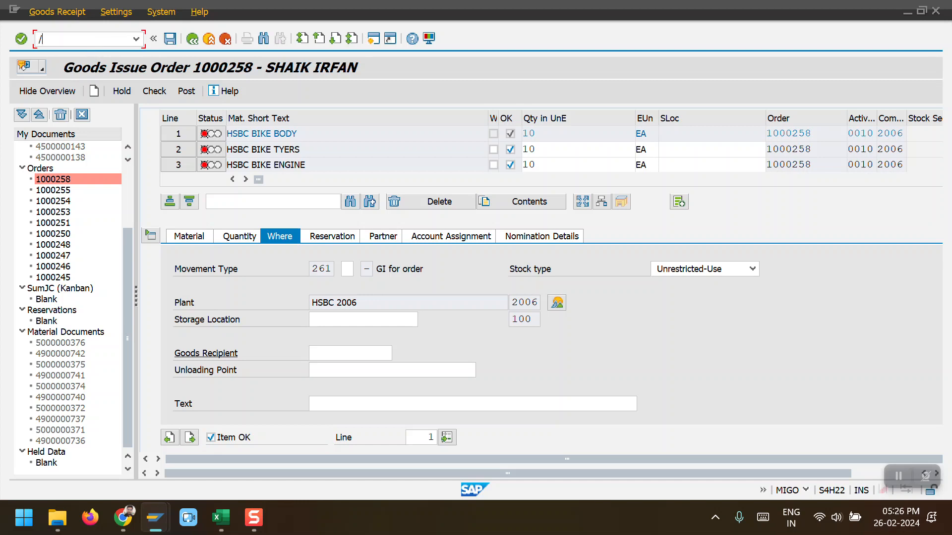
text(NME21N)
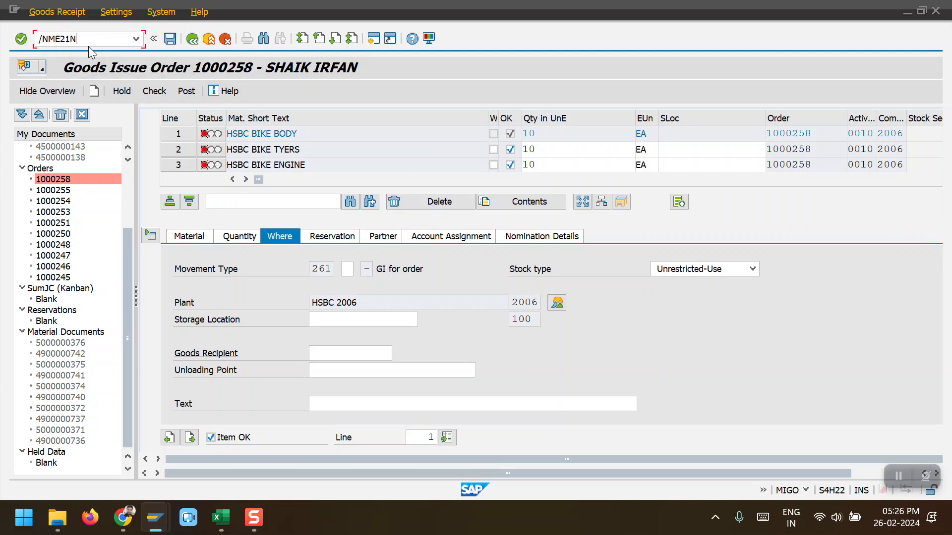
key(Return)
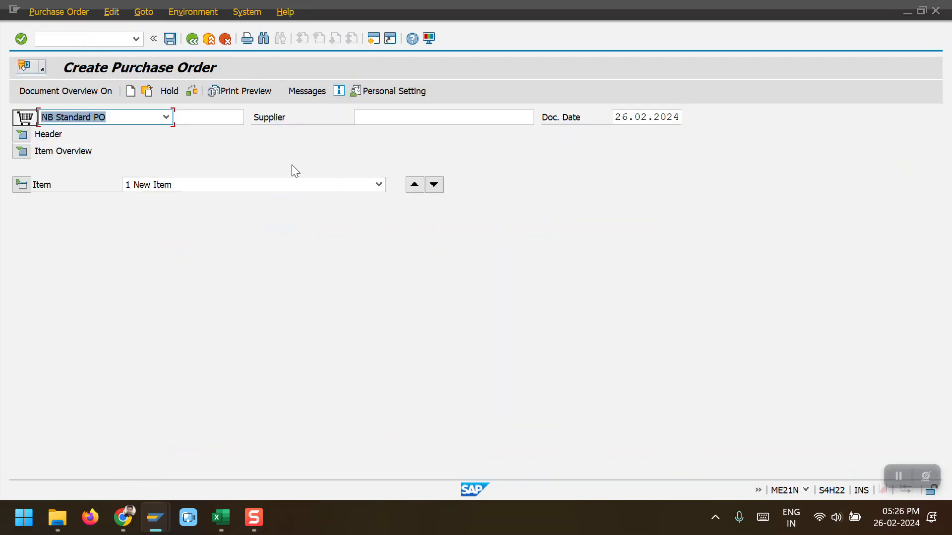
click(366, 118)
click(385, 131)
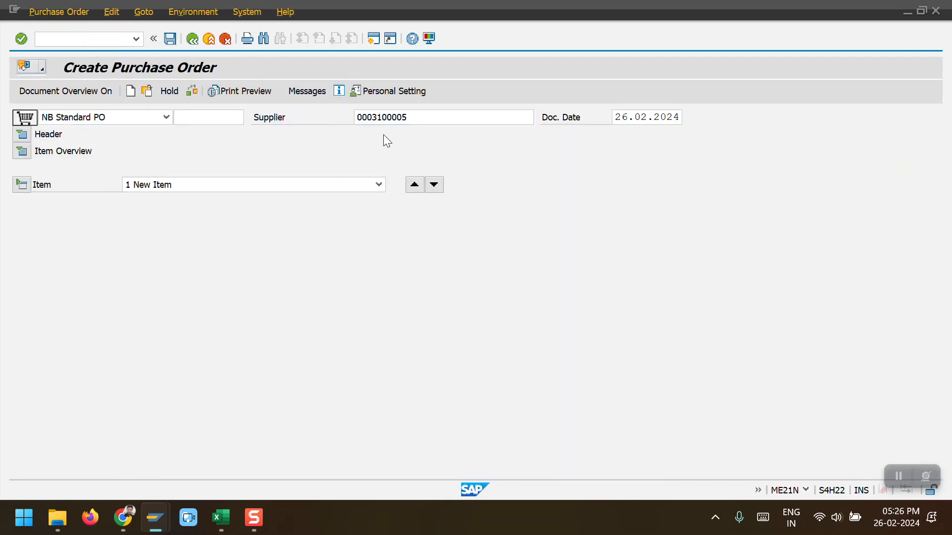
key(Return)
Step: Set the purchasing organization to 2006, purchasing group HSB and company code 2006 in the header's organizational data
click(162, 168)
text(2006)
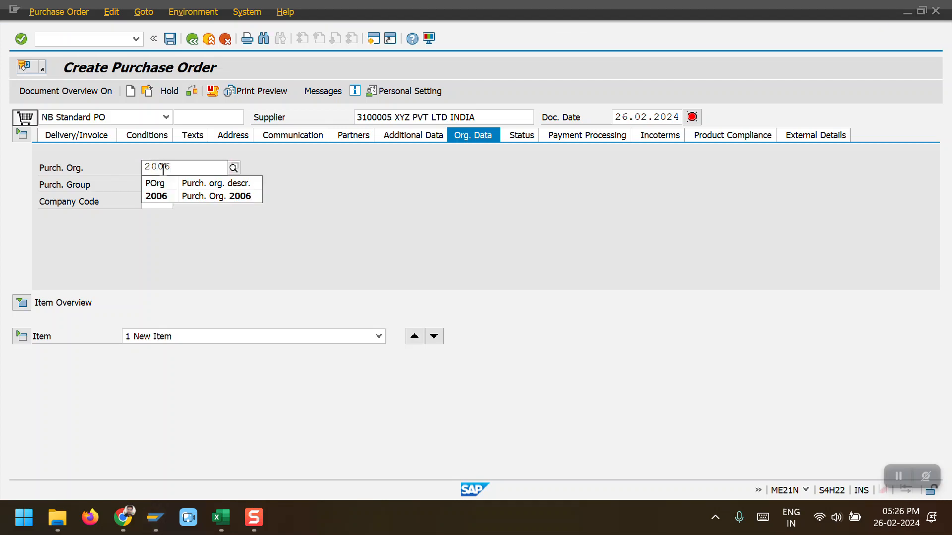
key(Tab)
key(space)
key(Down)
key(Tab)
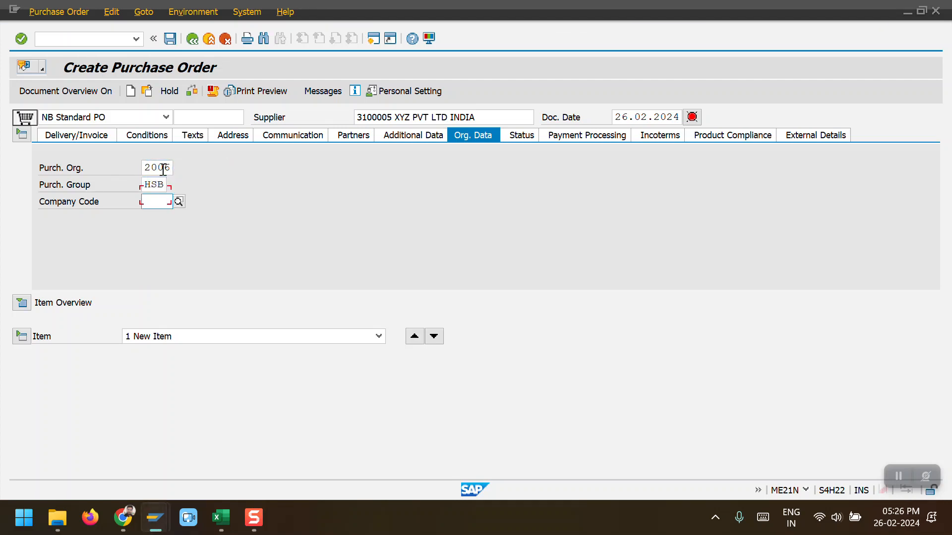
text(2006)
key(Return)
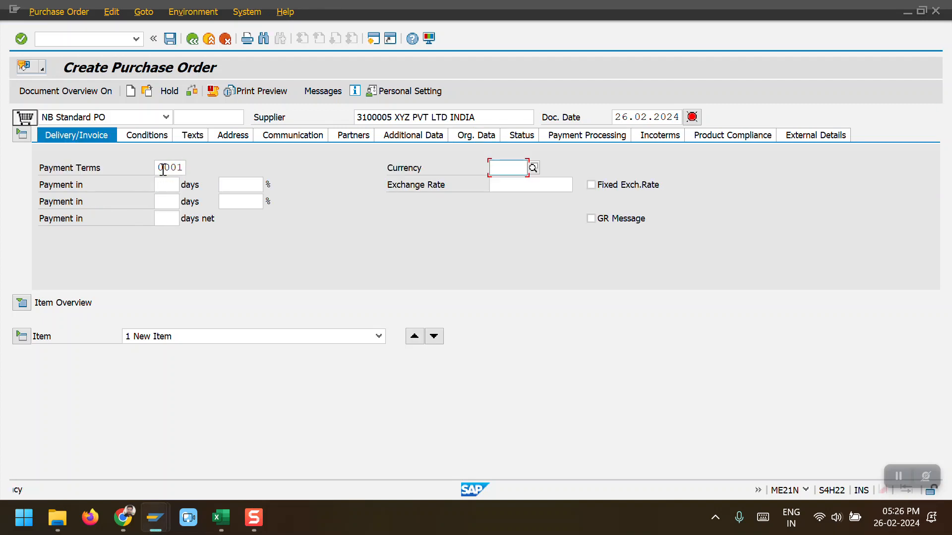
Step: Set the purchase order currency to INR and collapse the header
text(INR)
key(Return)
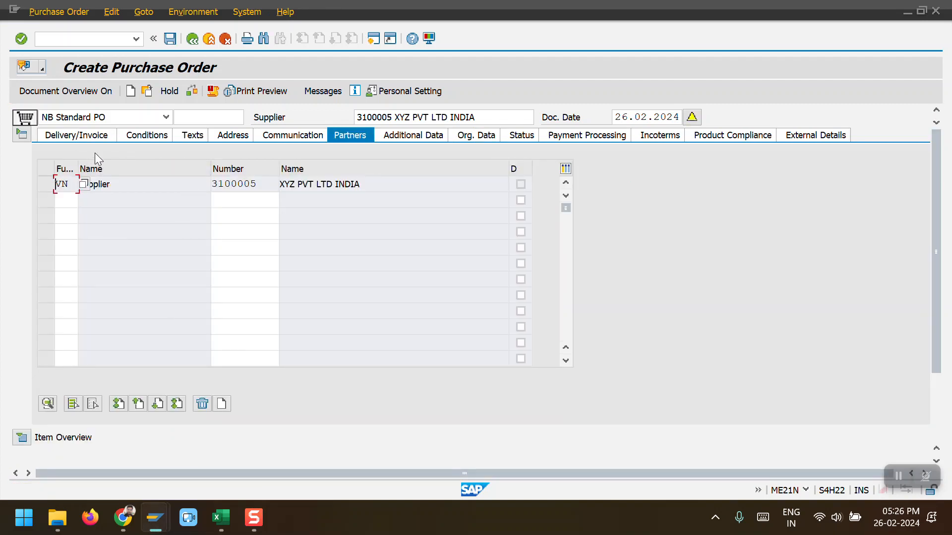
click(22, 135)
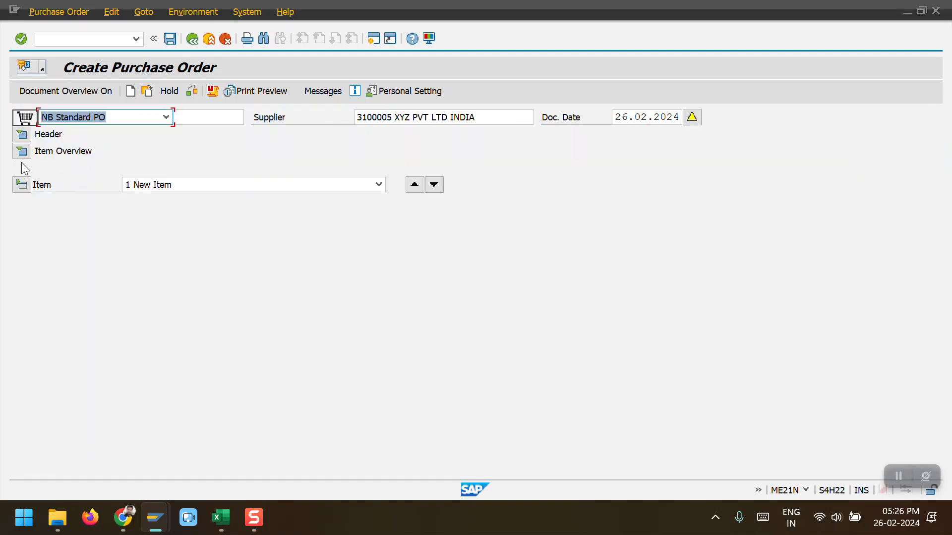
Step: Open the item overview and number three purchase order items 10, 20 and 30
click(20, 154)
click(83, 184)
click(85, 198)
key(BackSpace)
key(BackSpace)
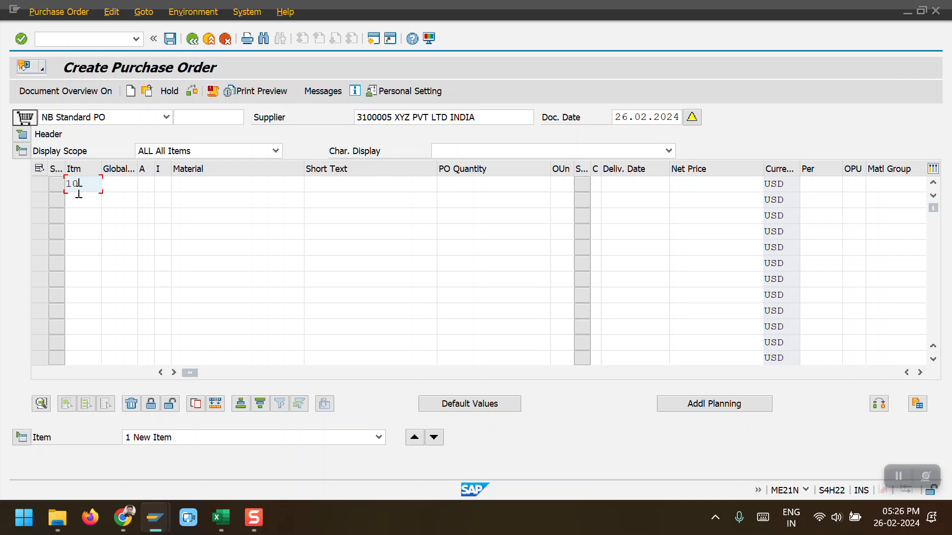
key(Down)
text(20)
key(Down)
text(30)
key(Up)
key(Up)
Step: Choose the materials HSBC BIKE BODY, HSBC BIKE TYERS and HSBC BIKE ENGINE for the three items
key(Tab)
key(Tab)
key(Tab)
key(Tab)
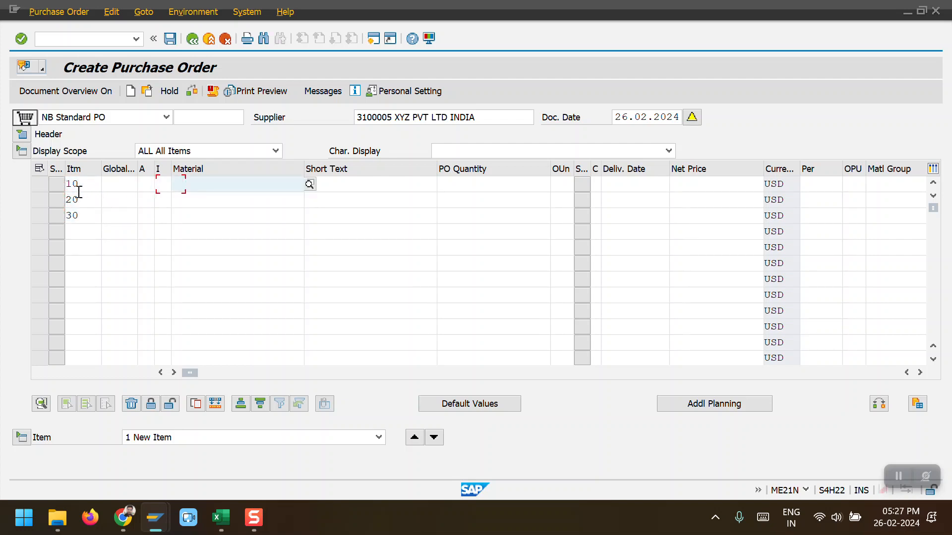
key(Down)
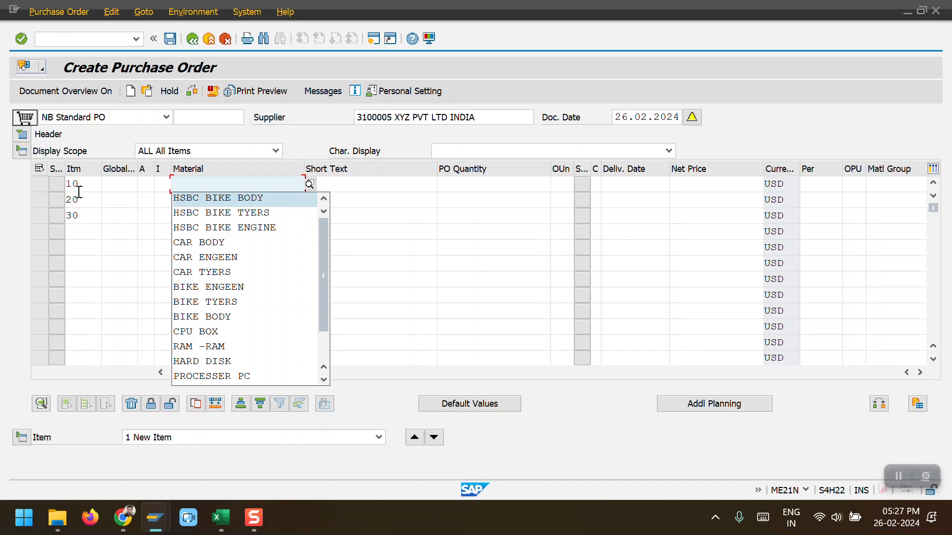
key(Return)
key(Down)
key(Down)
key(Down)
key(Return)
key(Down)
key(Down)
key(Down)
key(Down)
key(Return)
key(alt+Tab)
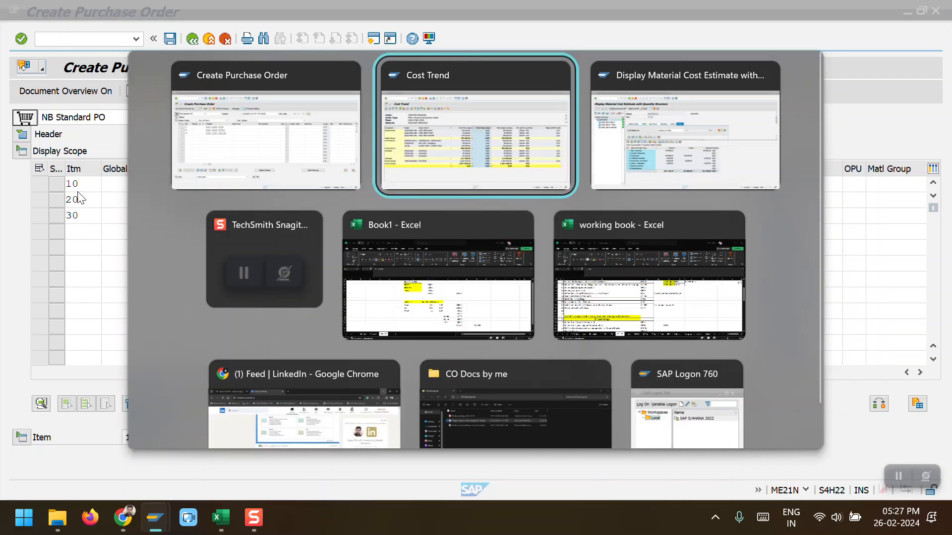
key(alt+Tab)
key(Return)
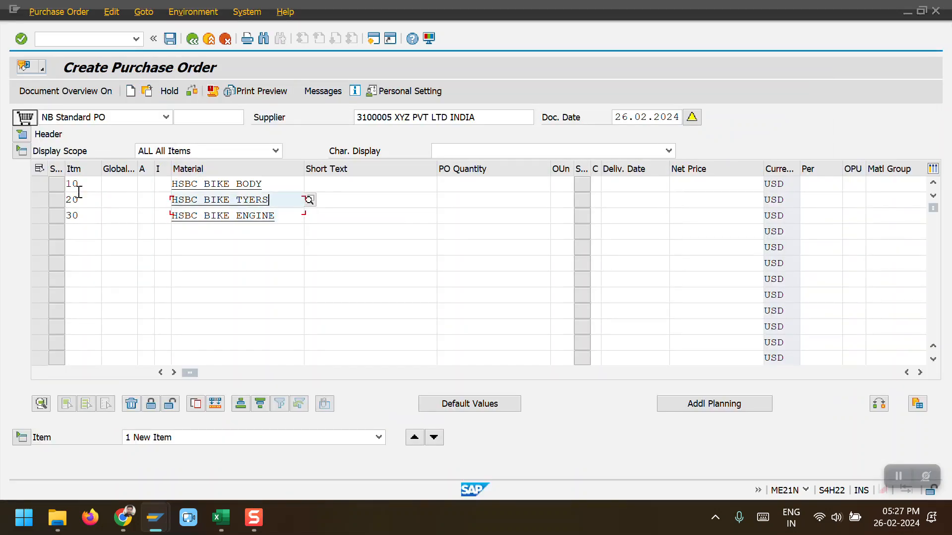
Step: Set the PO quantity to 100 for each of the three items
key(Tab)
key(Down)
key(Return)
key(Down)
key(Down)
key(Return)
key(Down)
key(Down)
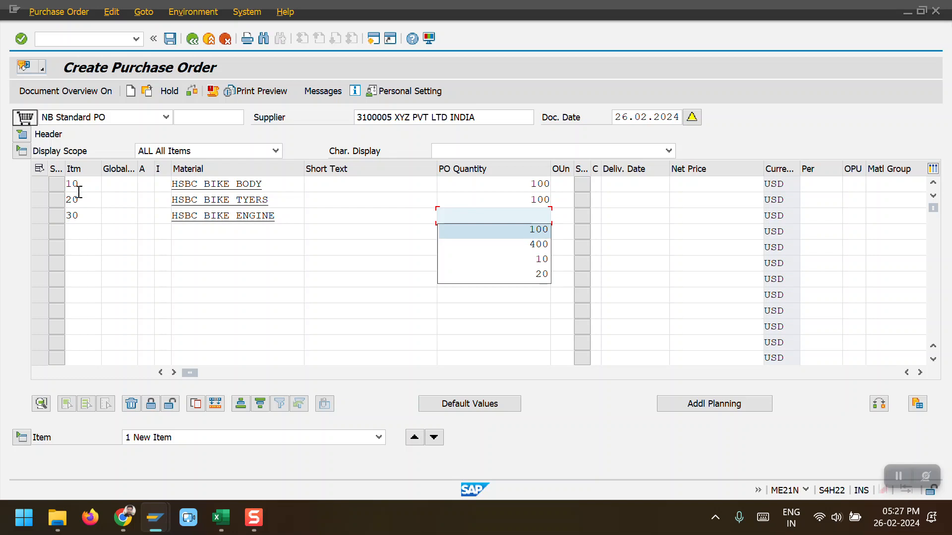
key(Return)
key(Up)
key(Up)
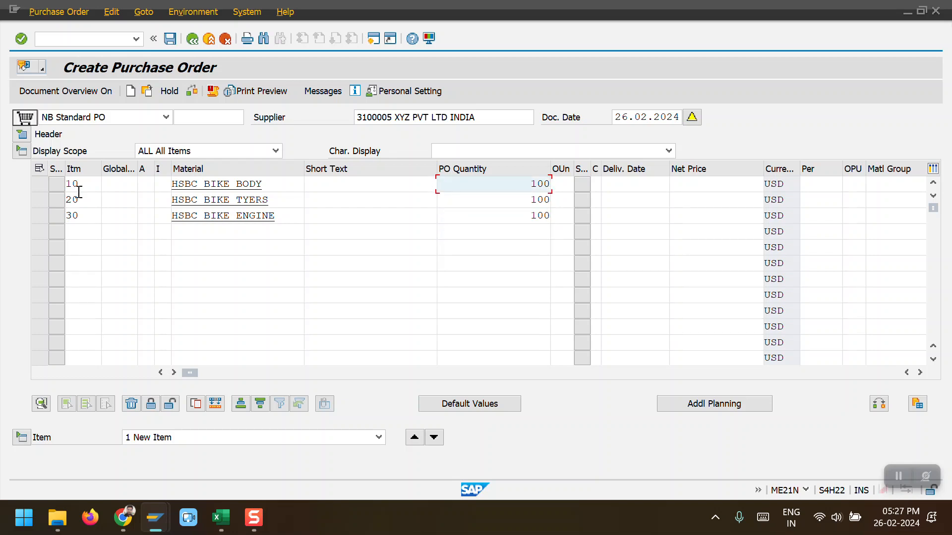
Step: Set the order unit to ea for all three items
key(Tab)
text(ea)
key(Down)
key(Down)
key(Return)
key(Down)
key(Down)
key(Return)
key(Up)
key(Up)
key(Tab)
key(Tab)
key(Tab)
key(Tab)
key(Tab)
key(Tab)
key(Tab)
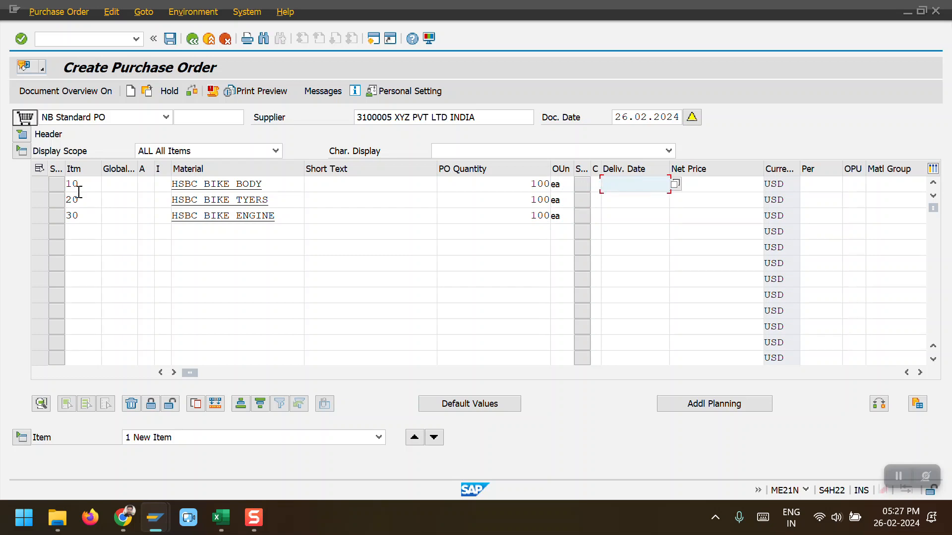
key(Tab)
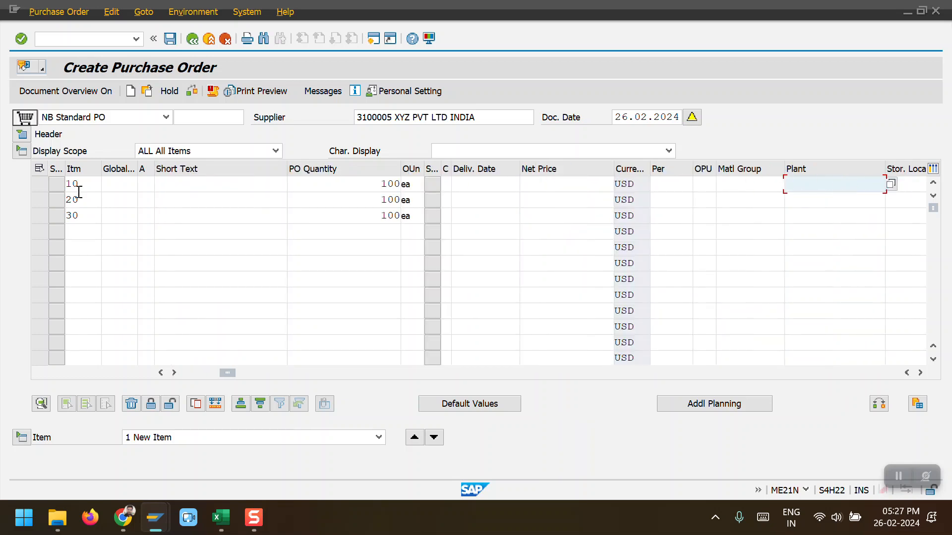
Step: Set plant 2006 for all three items and confirm the item entries
text(2006)
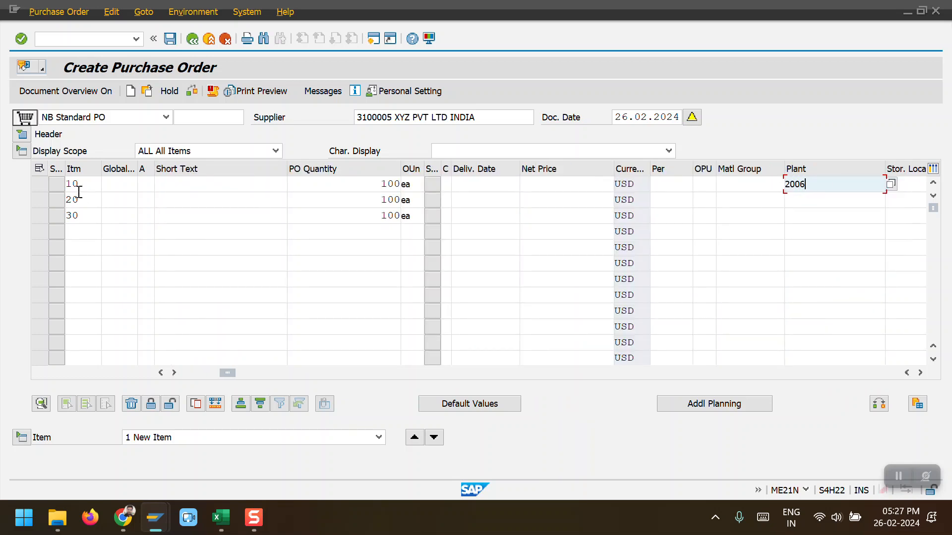
key(Down)
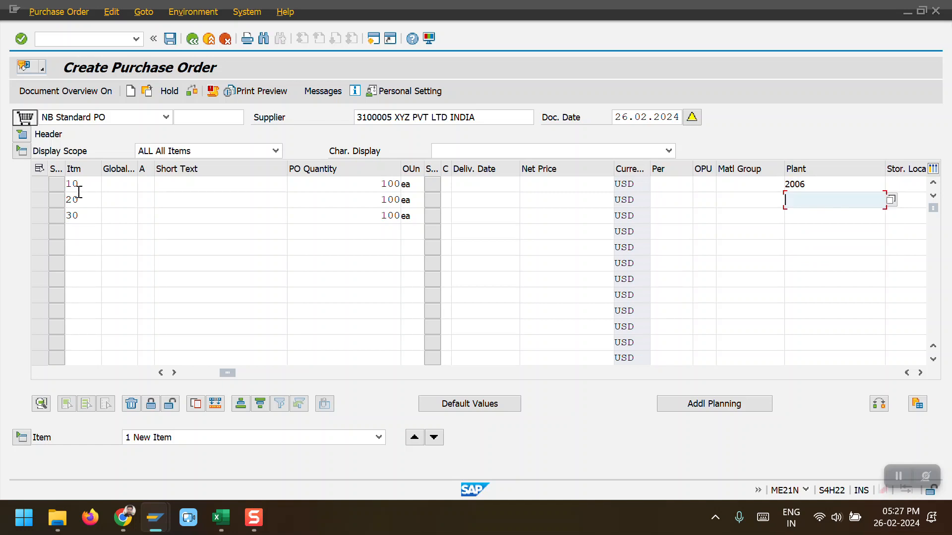
text(2006)
key(Down)
key(Up)
key(ctrl+a)
key(ctrl+c)
key(Down)
key(ctrl+v)
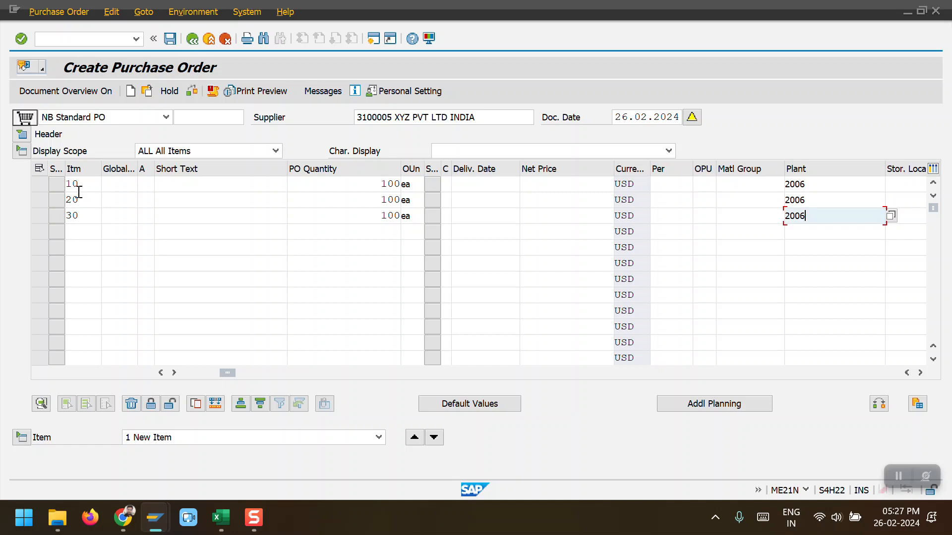
key(Down)
key(Up)
key(Up)
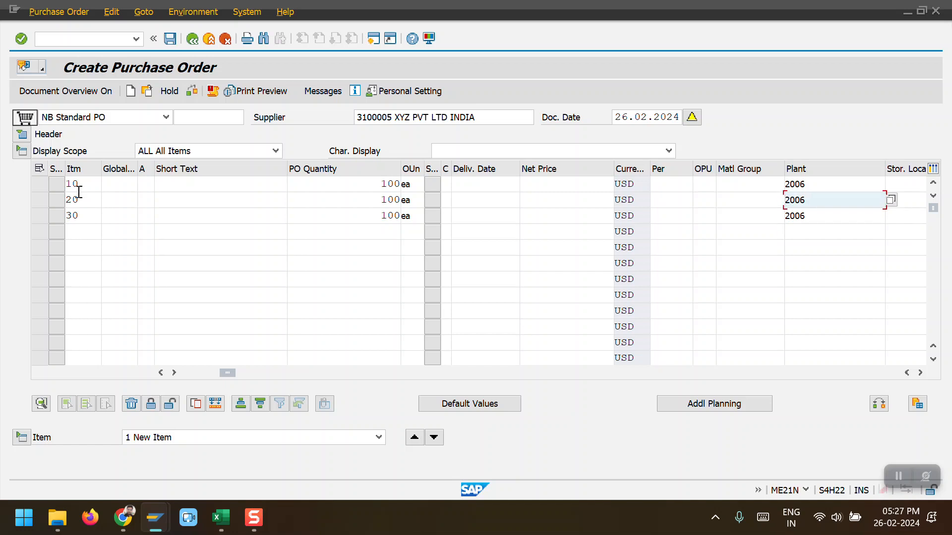
key(Return)
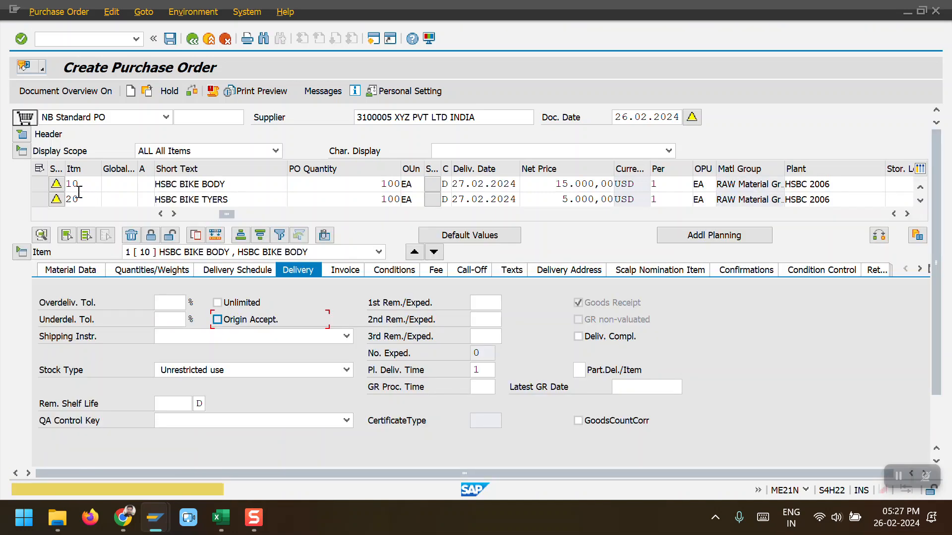
key(Return)
key(Return)
key(Return)
key(Return)
key(Return)
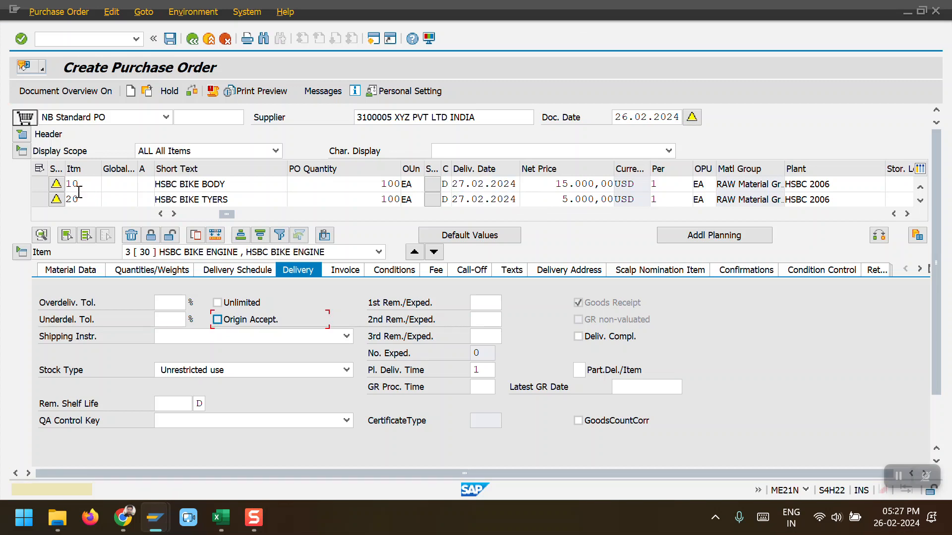
key(Return)
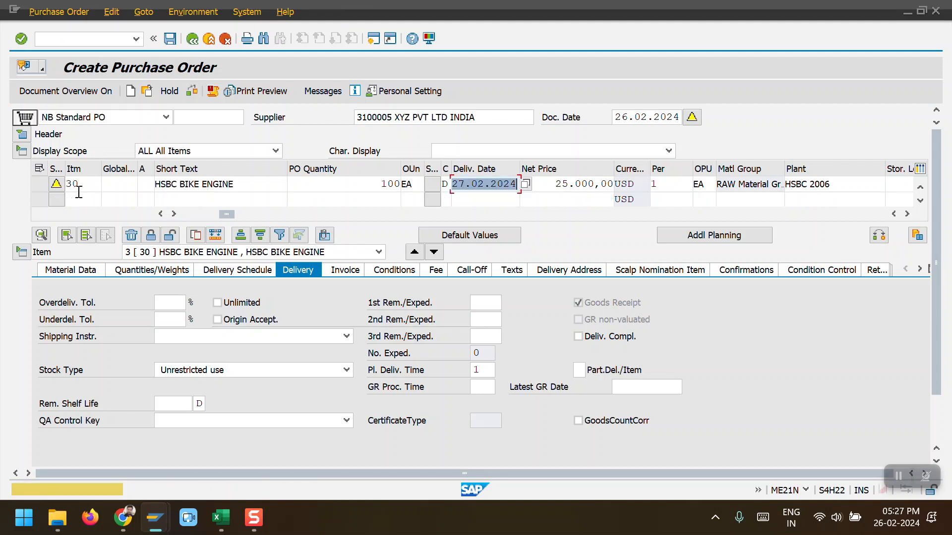
Step: Collapse the item details and save the purchase order
click(21, 253)
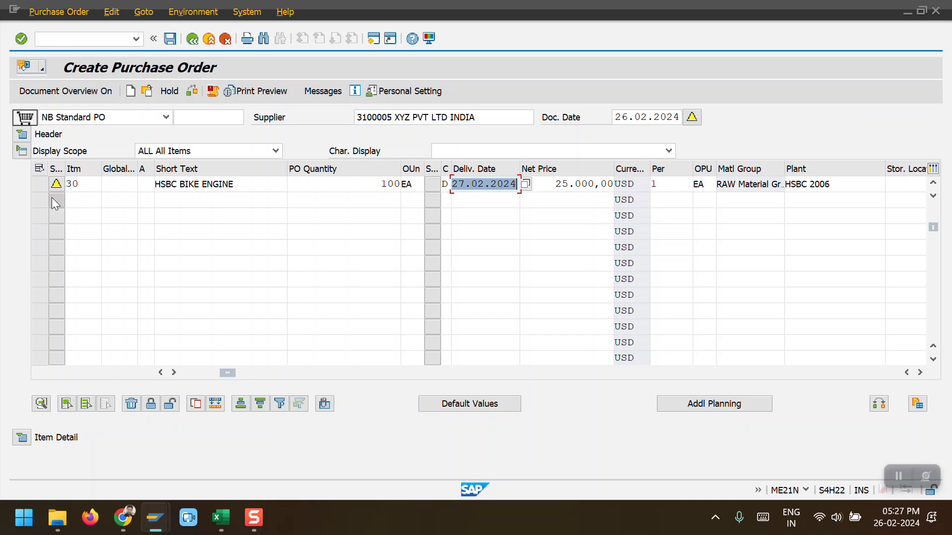
scroll(198, 212, up, 1)
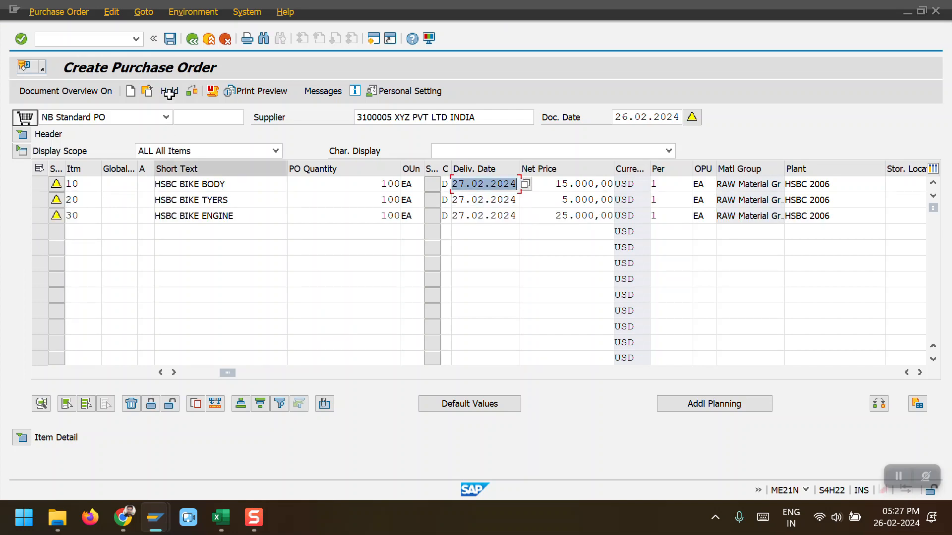
click(171, 40)
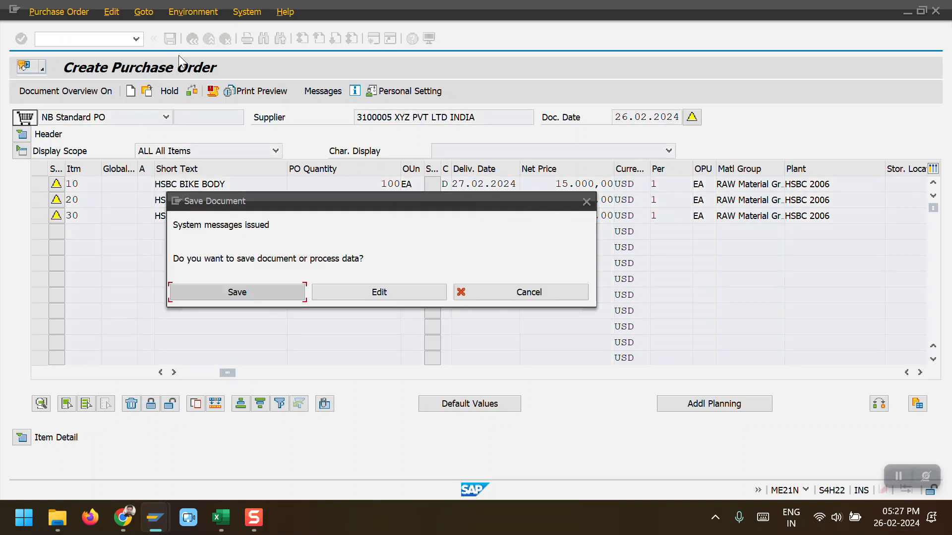
click(241, 293)
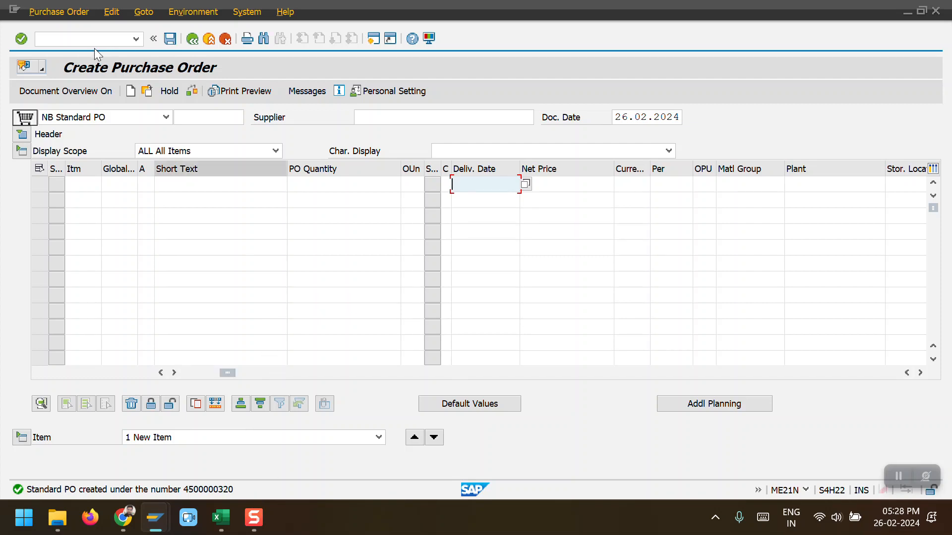
click(84, 39)
text(N)
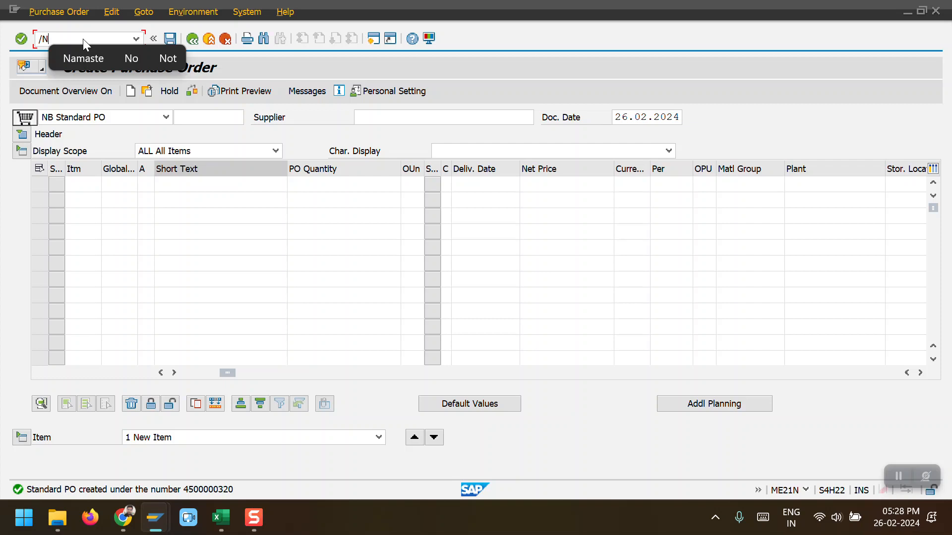
text(M)
text(E21N)
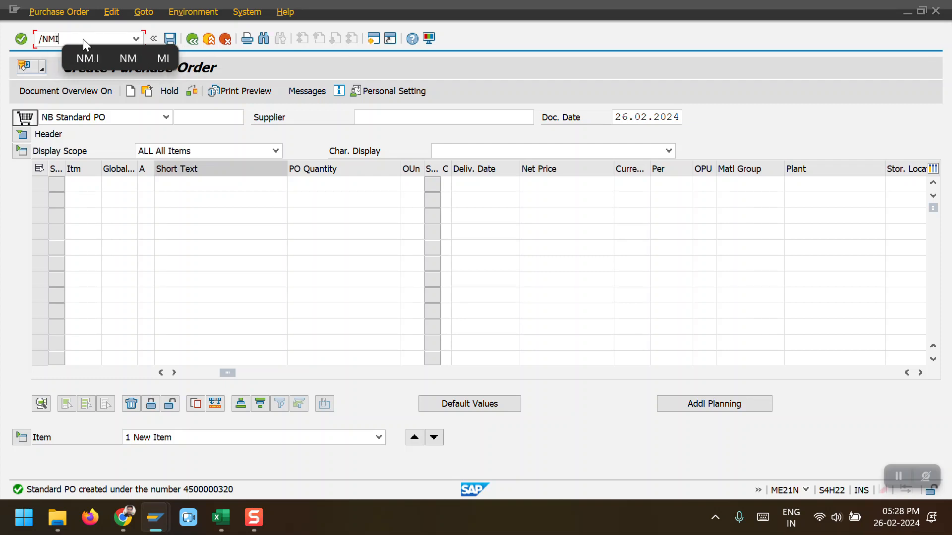
key(Return)
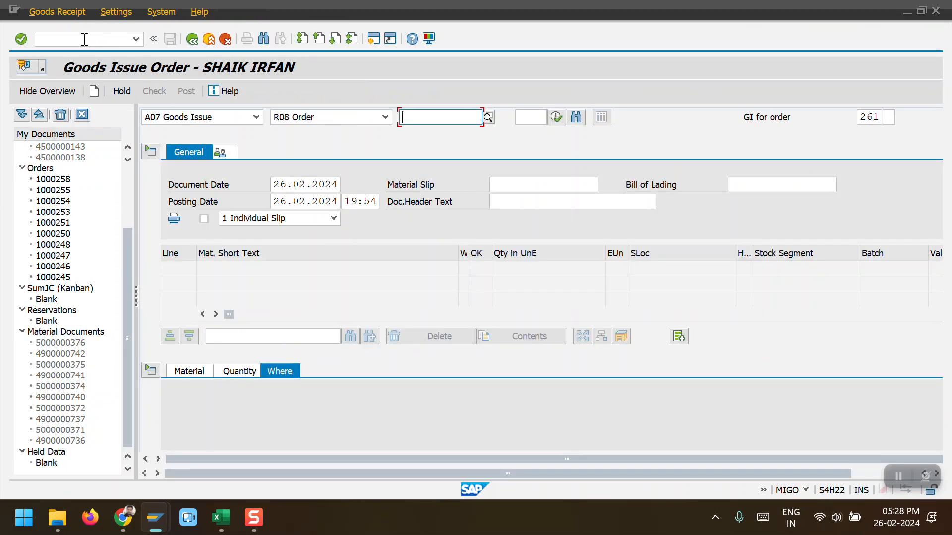
click(257, 122)
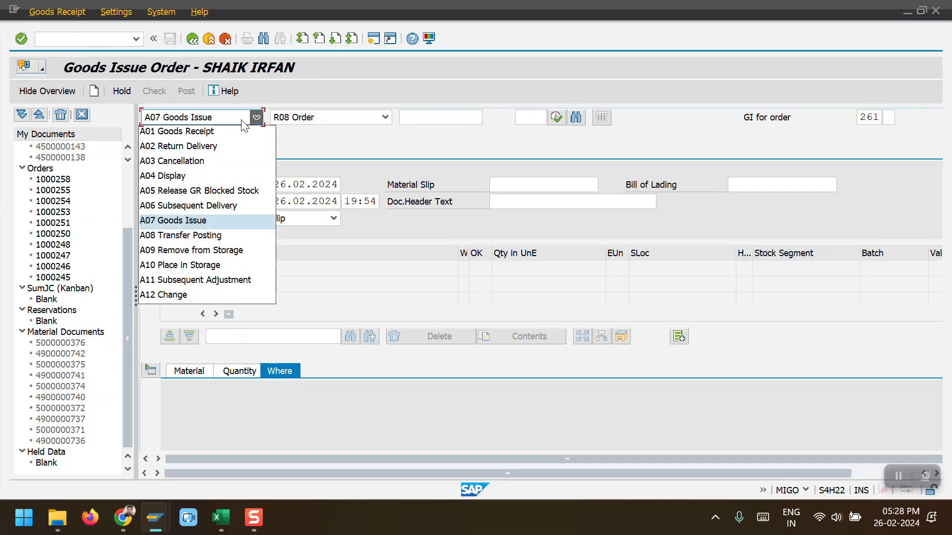
click(222, 132)
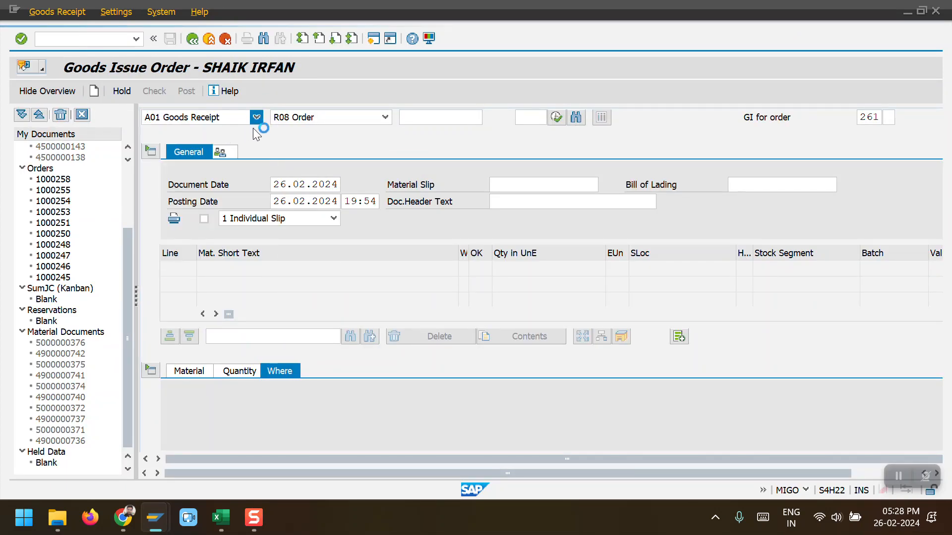
click(385, 118)
click(366, 129)
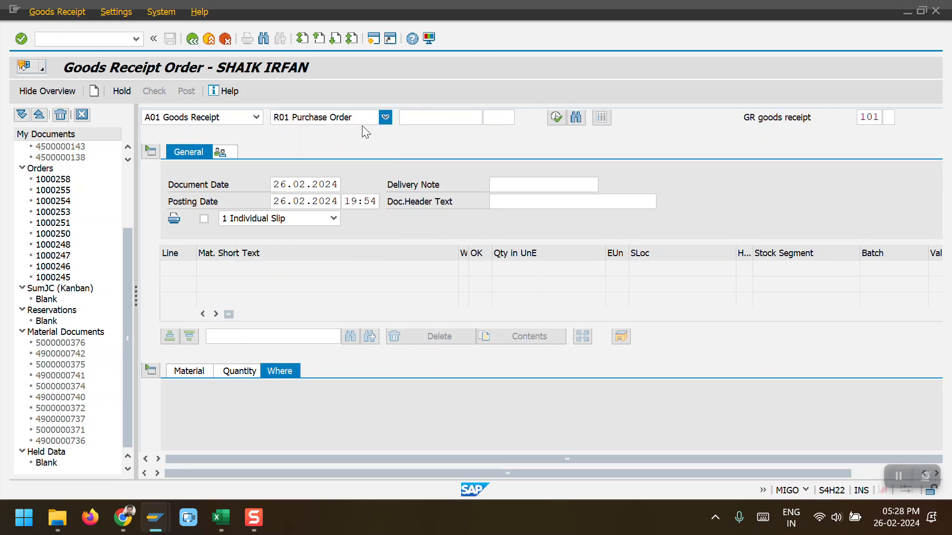
click(426, 119)
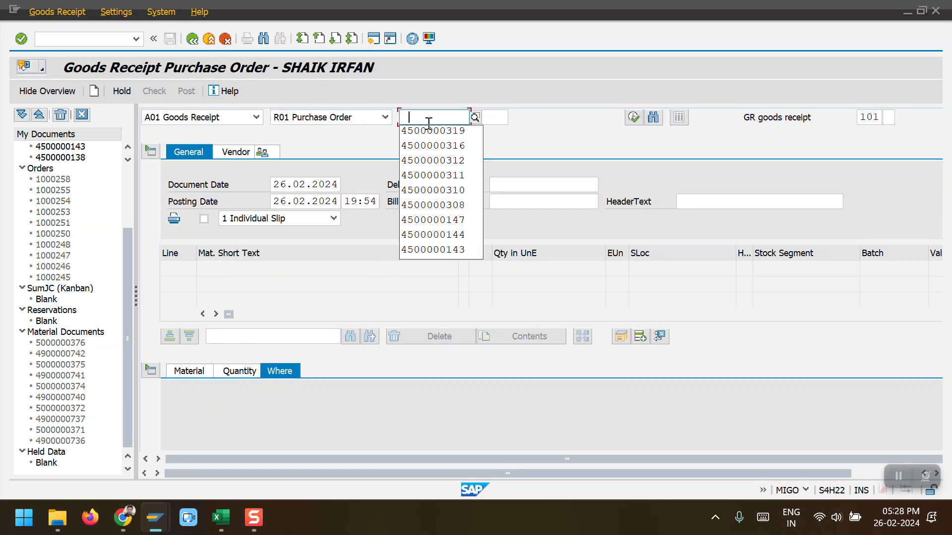
click(430, 131)
key(Return)
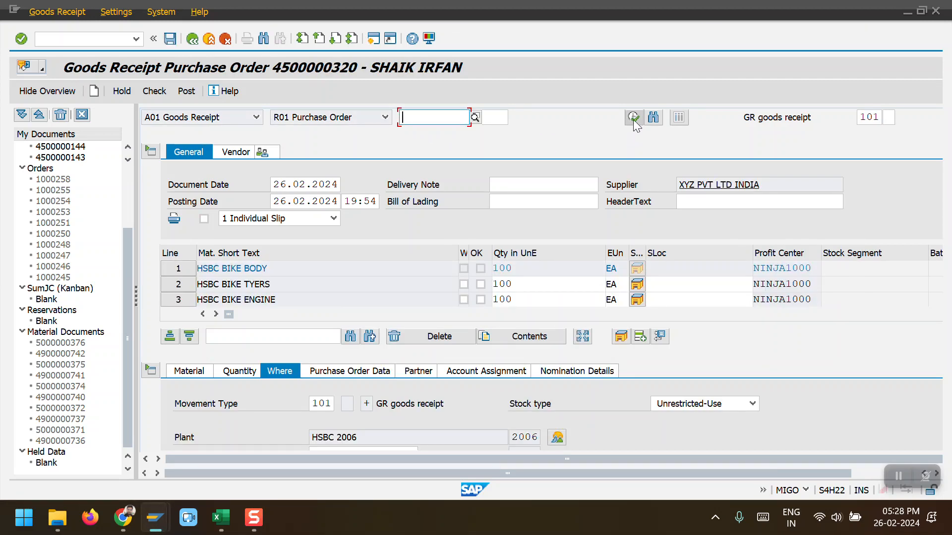
Step: Mark all three items OK and set storage location 100 for each of them
click(484, 285)
click(481, 285)
click(480, 300)
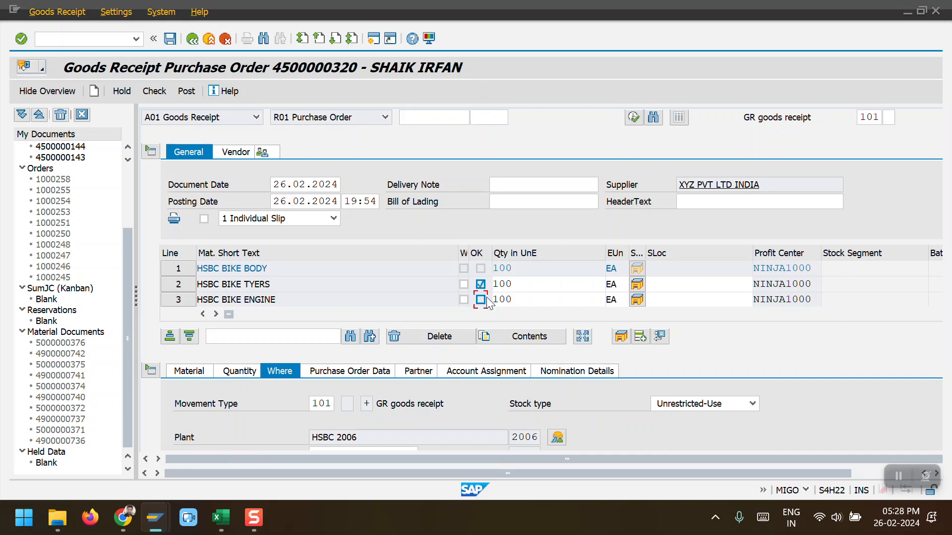
click(655, 284)
click(659, 298)
click(663, 300)
click(664, 314)
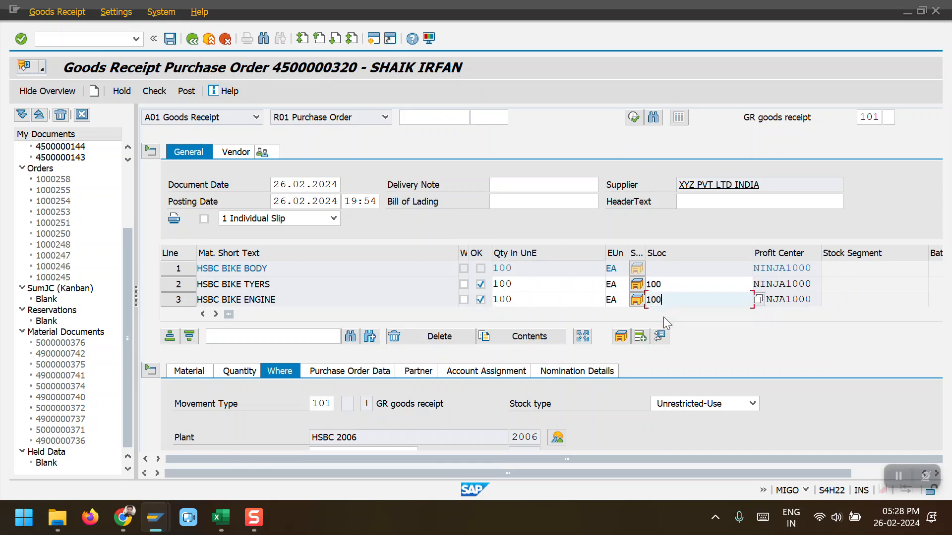
click(402, 412)
scroll(389, 401, down, 3)
click(342, 325)
click(346, 331)
click(204, 437)
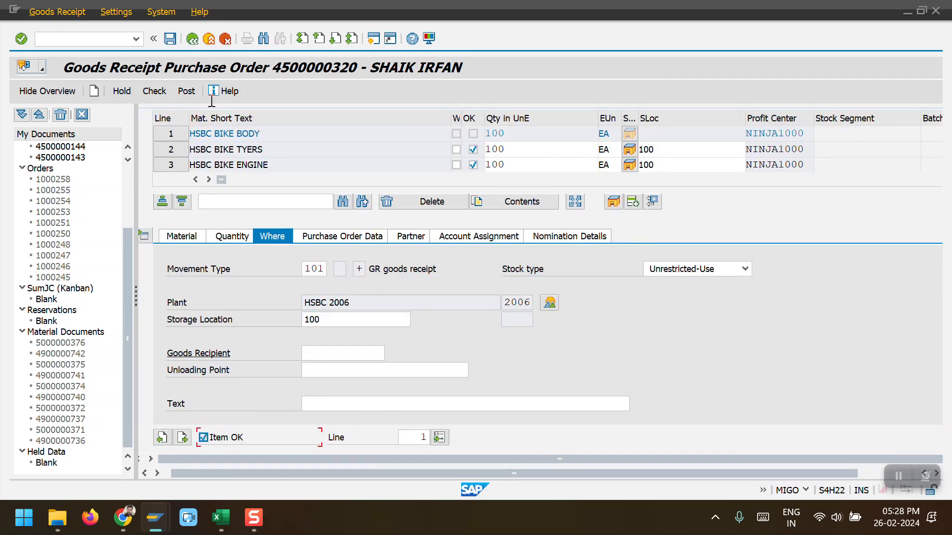
Step: Try to post the goods receipt, then open transaction OBYC in another session
click(187, 90)
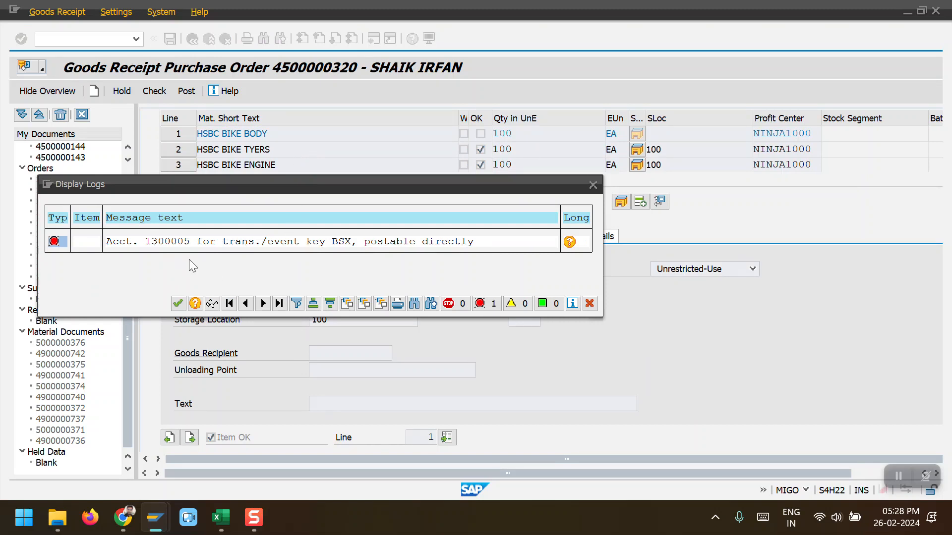
click(48, 185)
click(302, 253)
text(OBYC)
key(Return)
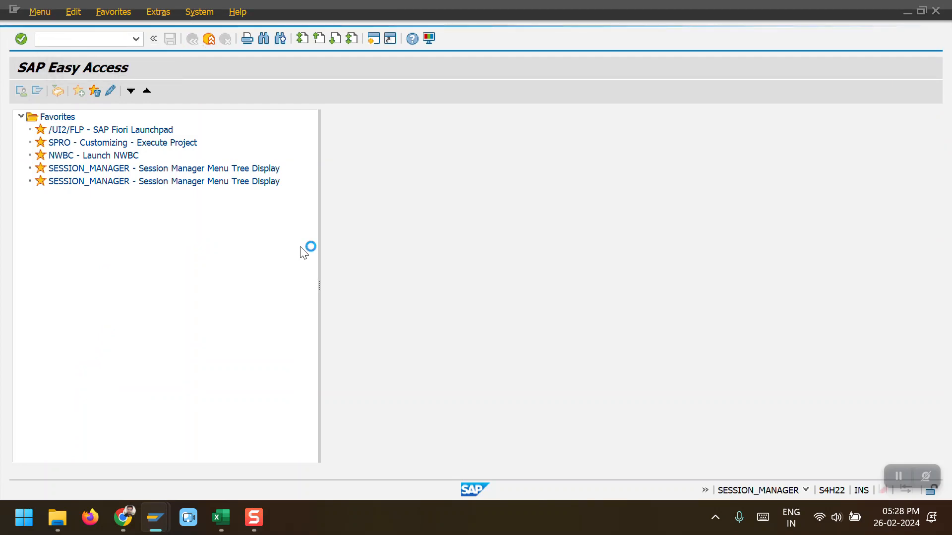
Step: Read the long text of the posting error message and close it
key(alt+Tab)
click(570, 242)
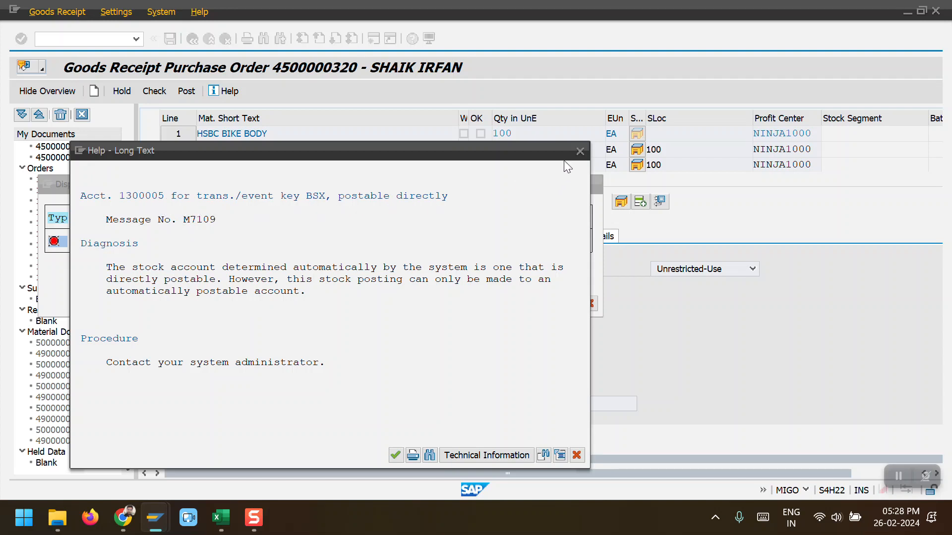
click(580, 152)
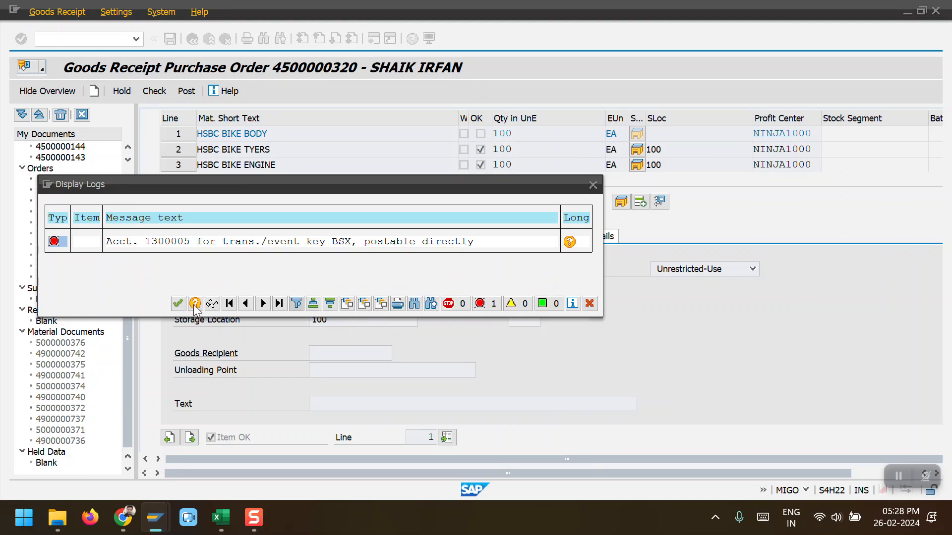
Step: Close the error log, open central G/L account maintenance and switch it to company code 2006
click(176, 303)
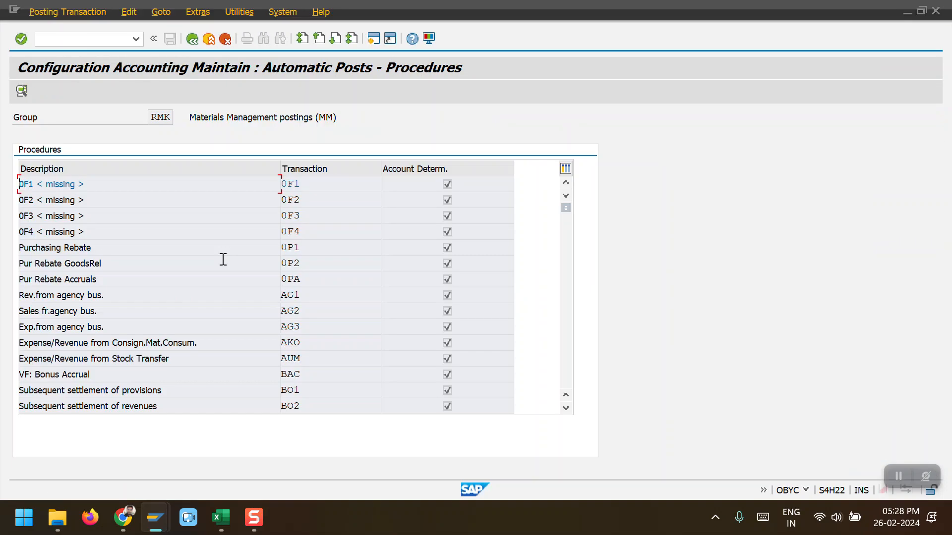
click(91, 39)
text(/Nfs00)
key(Return)
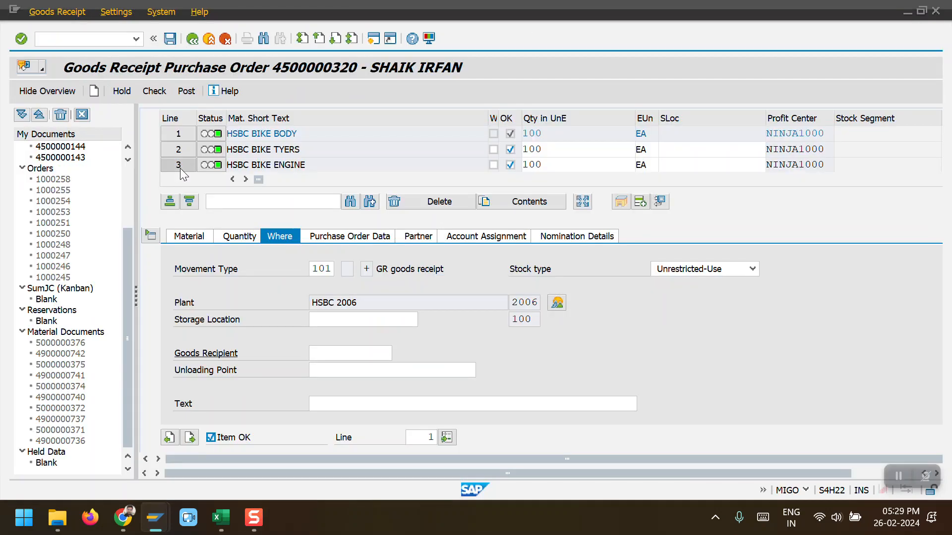
scroll(368, 222, up, 3)
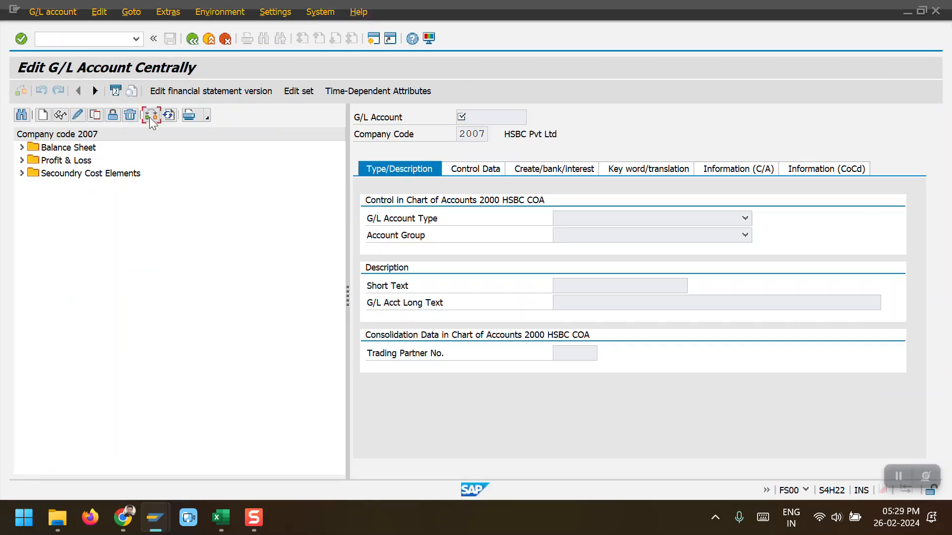
click(151, 115)
text(2006)
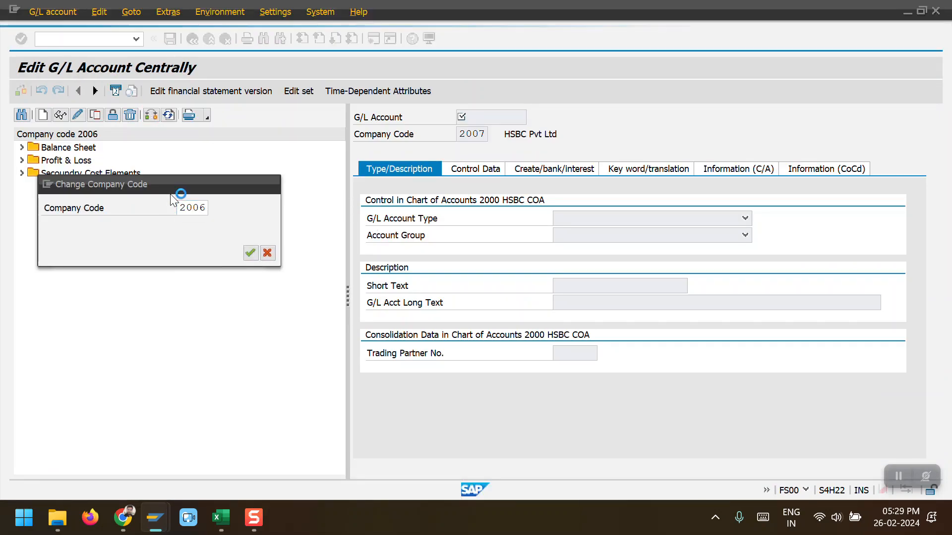
key(Return)
Step: Open RAW Material account 1300005 in change mode and set it to post automatically only
click(22, 147)
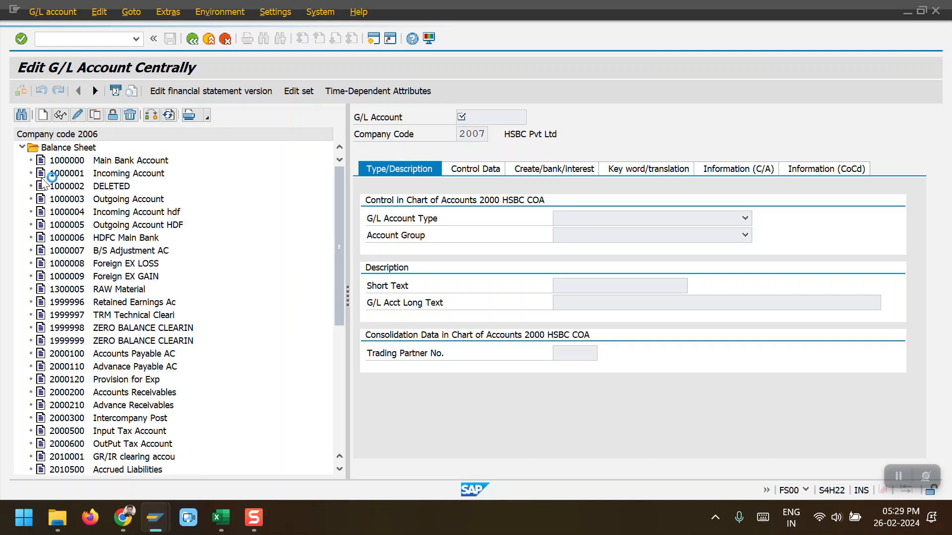
double_click(67, 291)
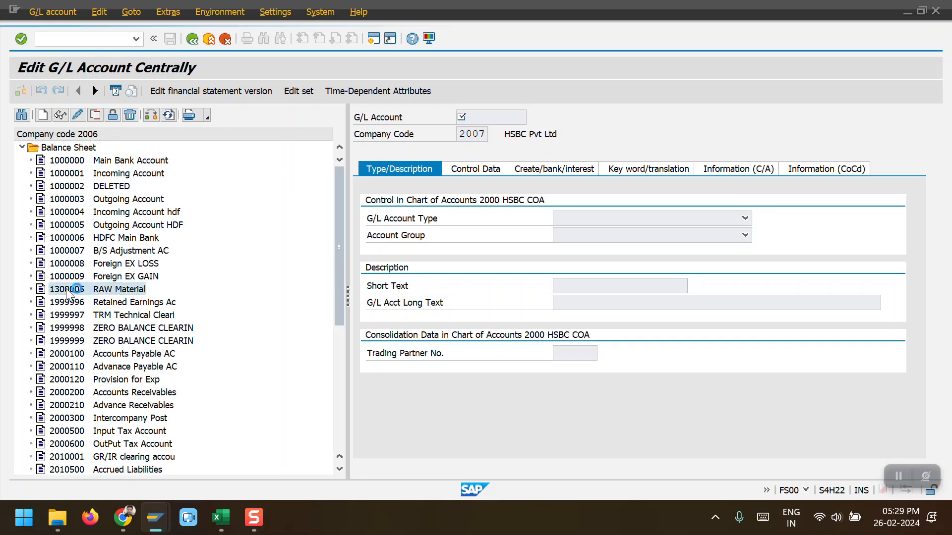
click(78, 117)
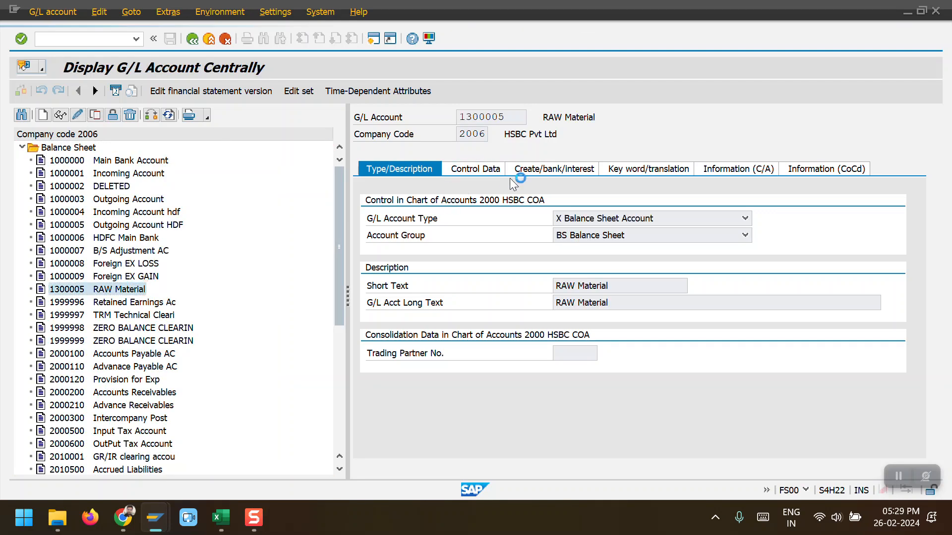
click(546, 168)
click(560, 236)
key(Return)
click(110, 322)
key(alt+Tab)
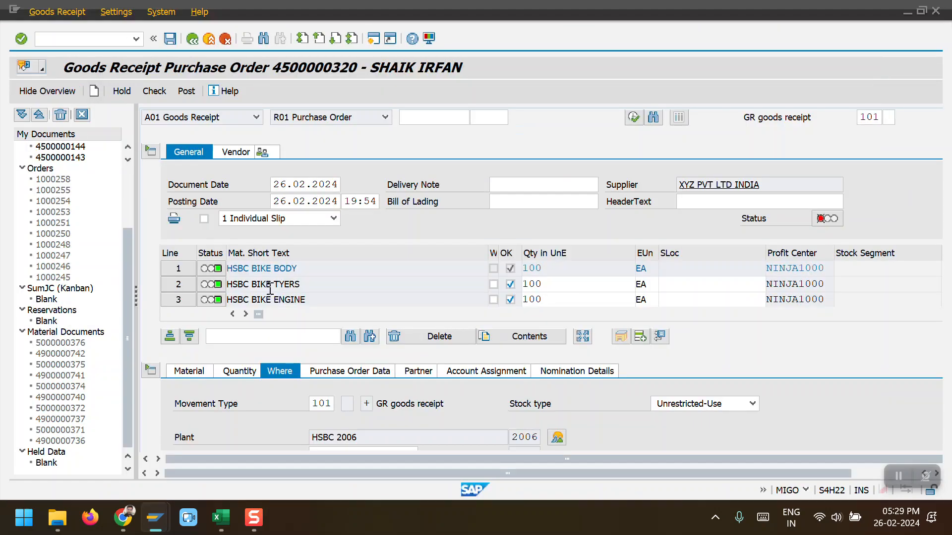
click(188, 92)
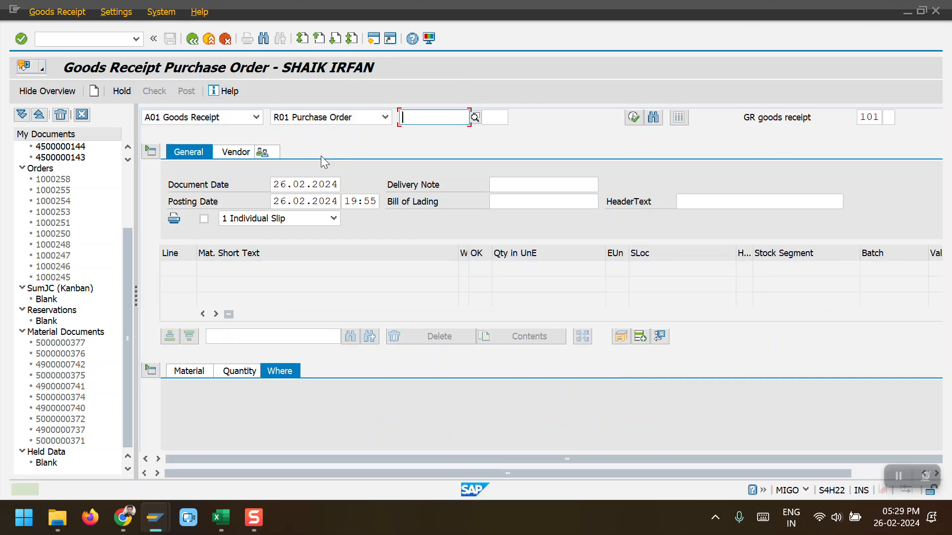
click(250, 122)
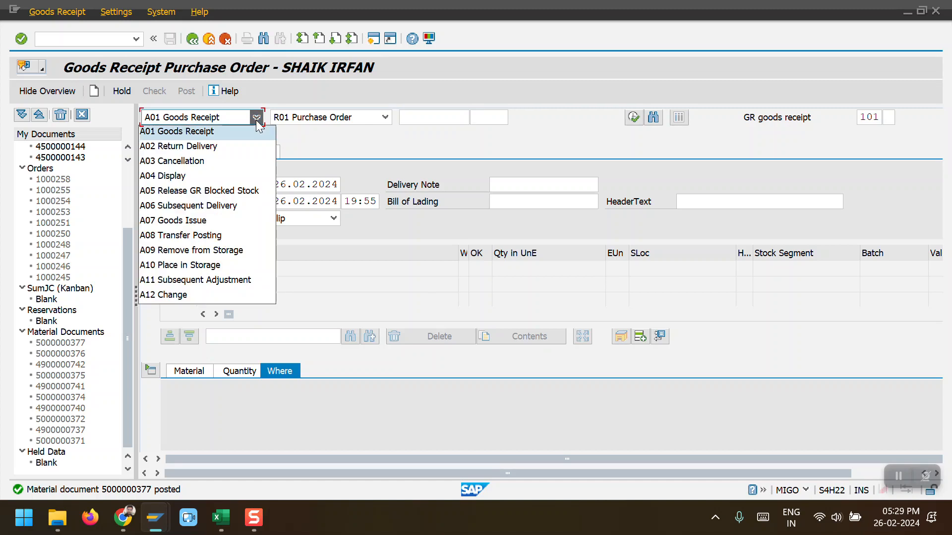
click(225, 174)
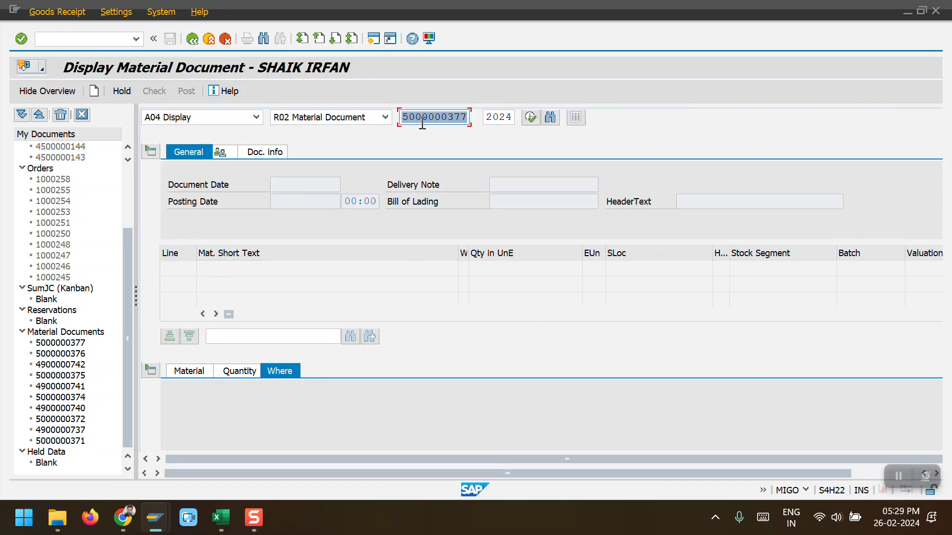
click(528, 116)
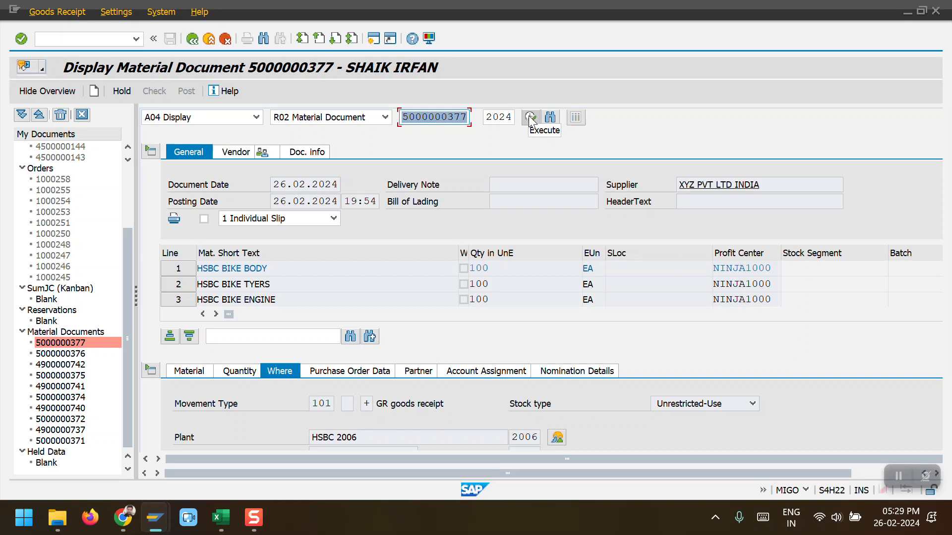
click(316, 158)
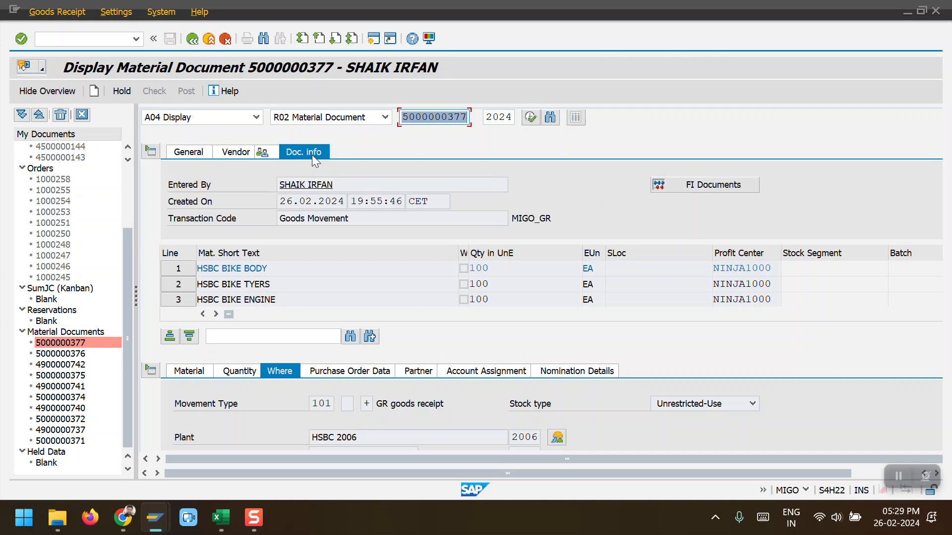
click(678, 183)
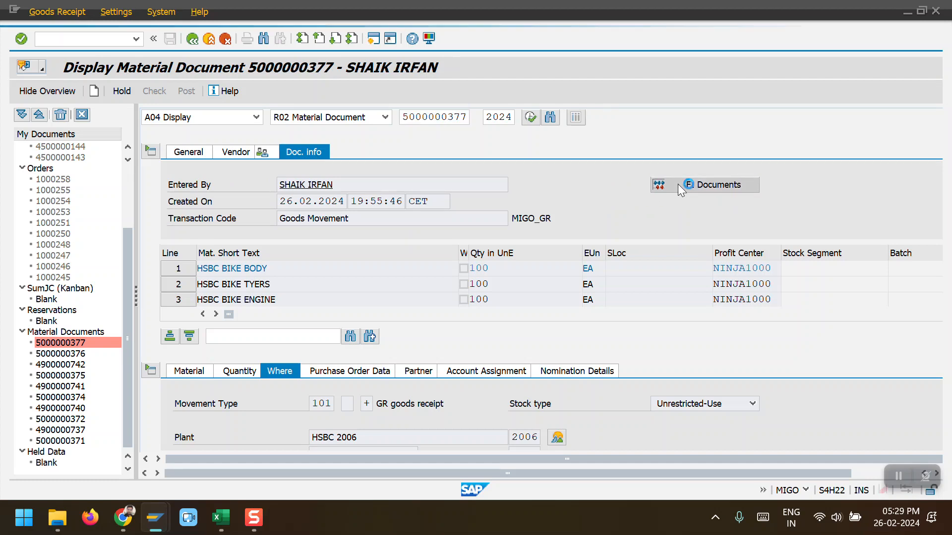
double_click(42, 177)
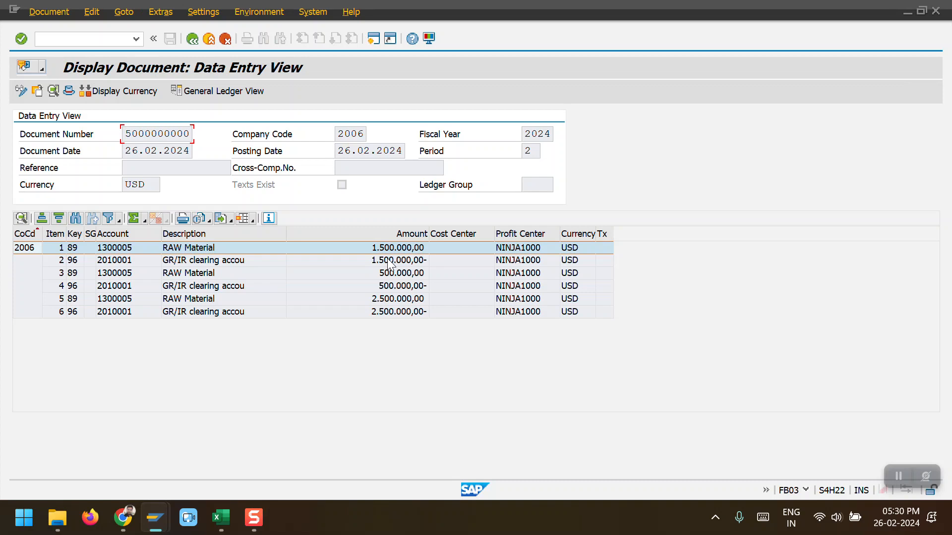
click(217, 251)
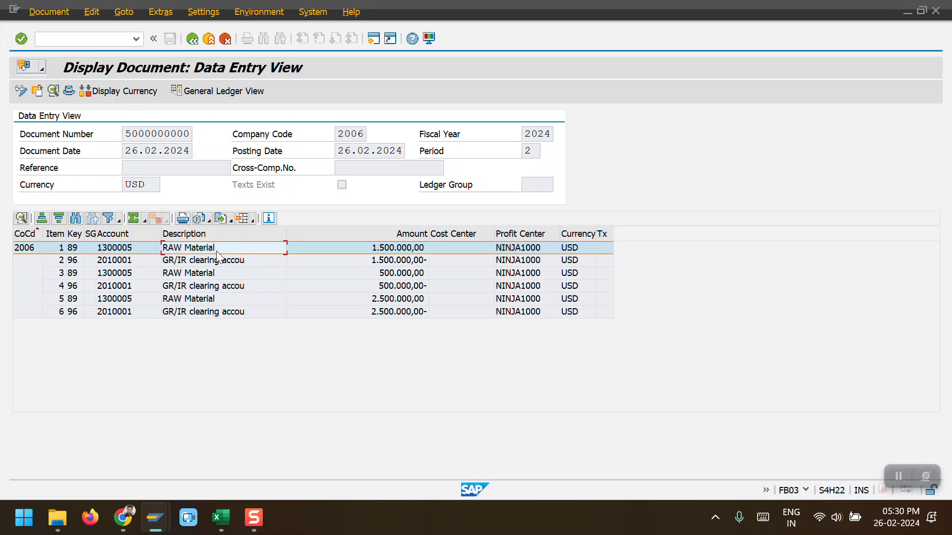
click(215, 261)
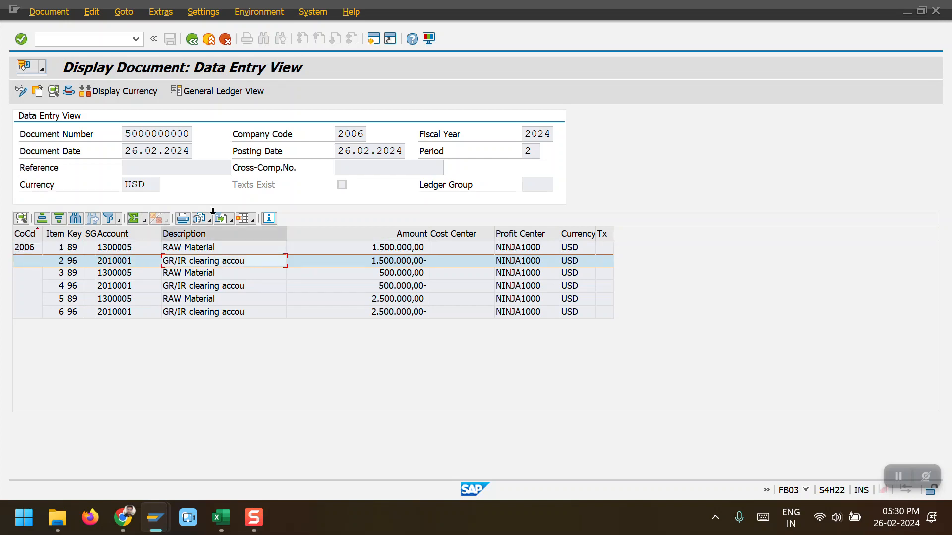
click(194, 40)
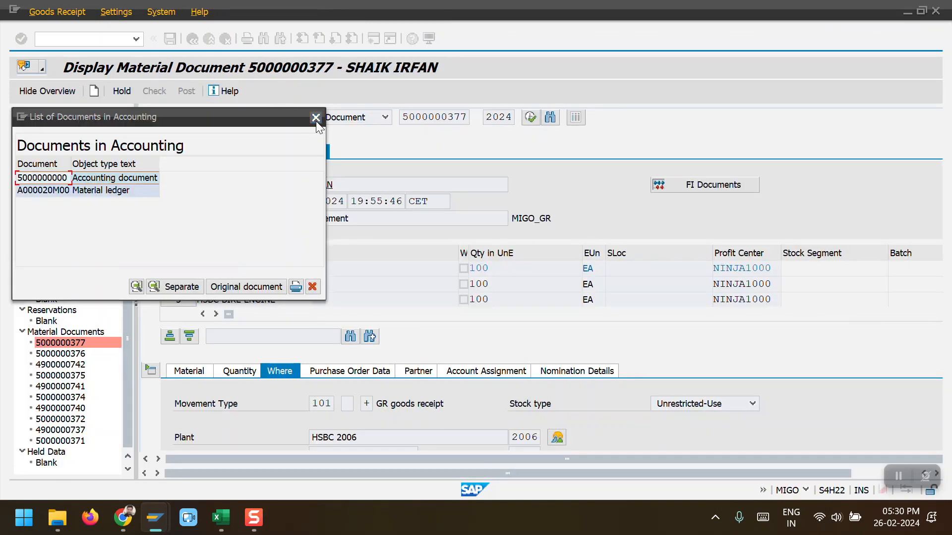
click(315, 119)
Step: Set up a goods issue for production order 1000258
click(84, 40)
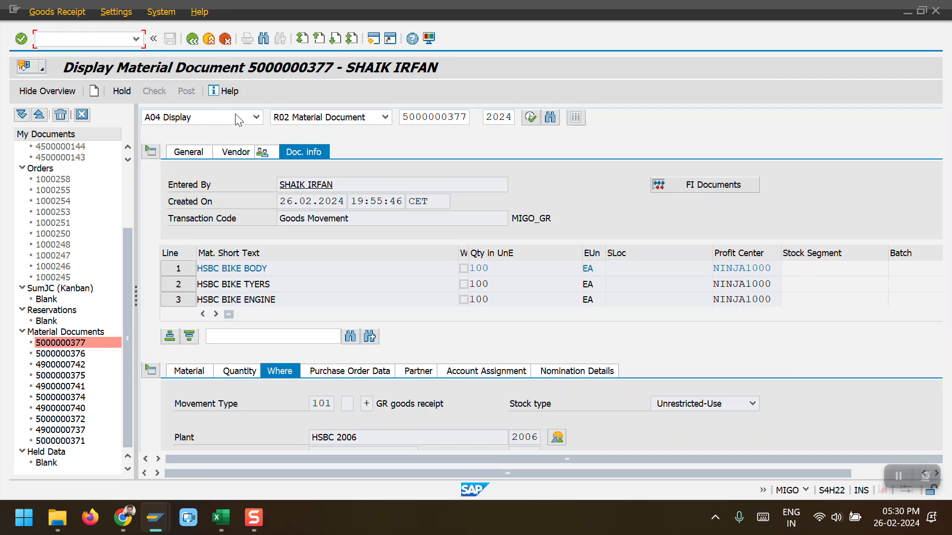
click(257, 117)
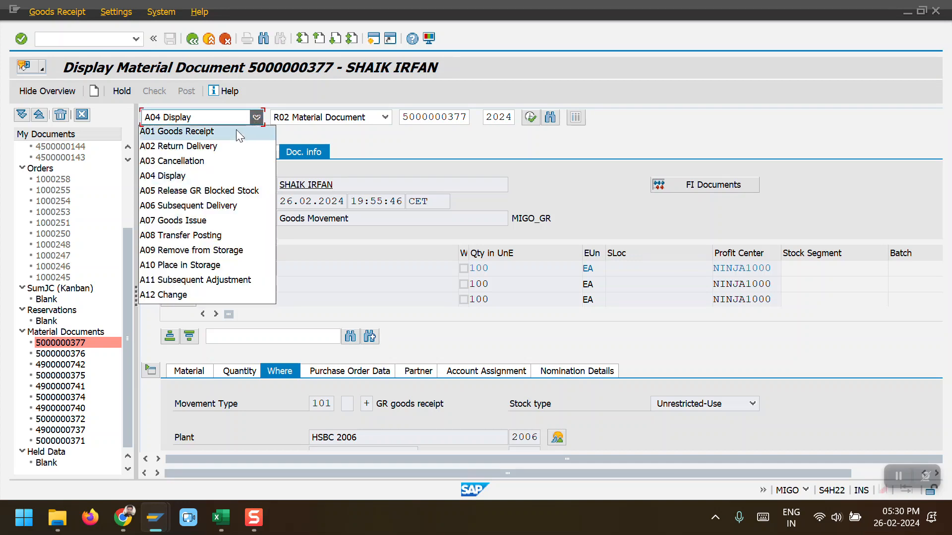
click(227, 221)
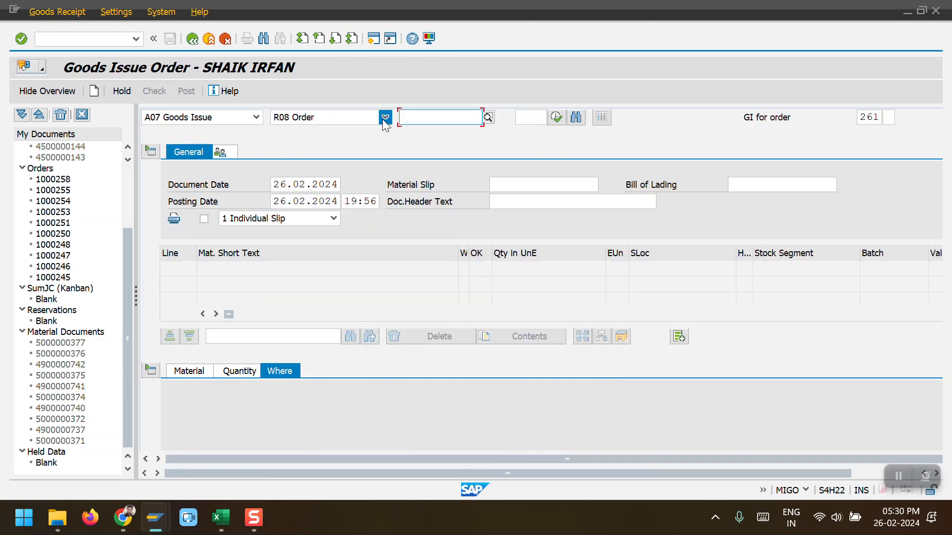
click(442, 118)
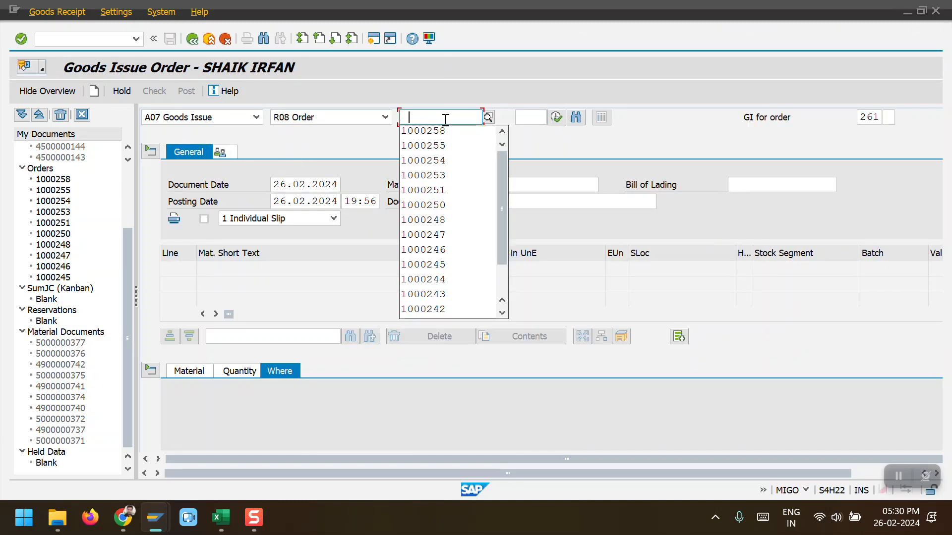
click(441, 134)
click(557, 117)
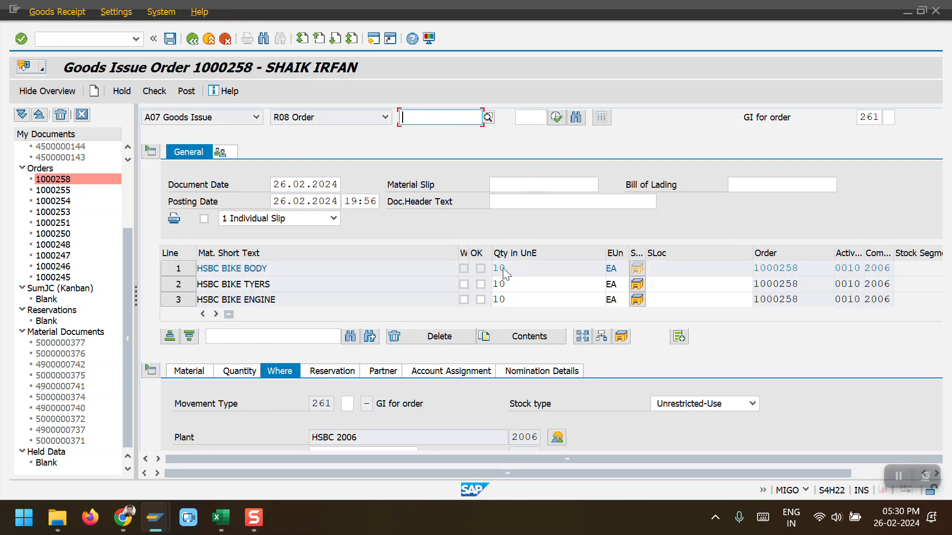
Step: Mark all three goods issue items OK and assign storage location 100
click(482, 284)
click(480, 300)
click(666, 287)
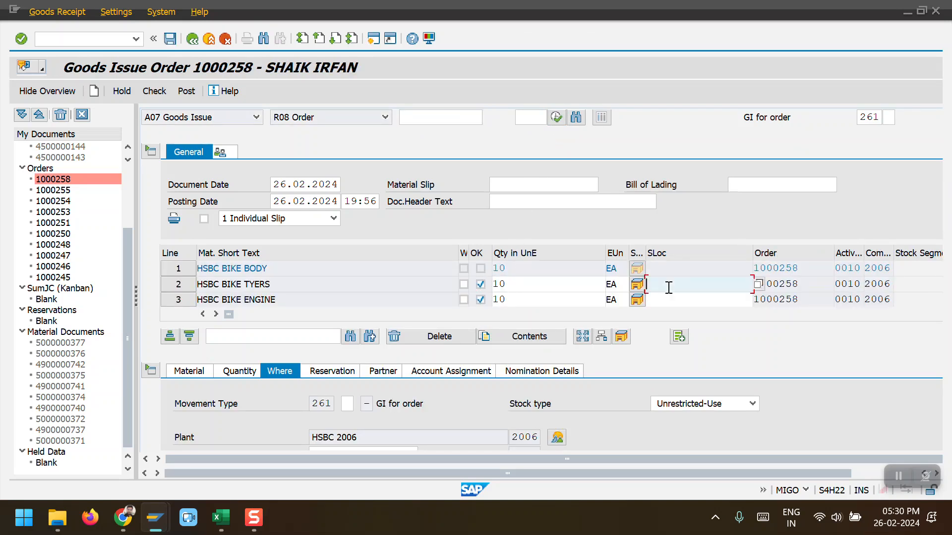
click(664, 297)
click(663, 299)
click(663, 314)
click(403, 403)
click(368, 323)
click(361, 334)
click(221, 441)
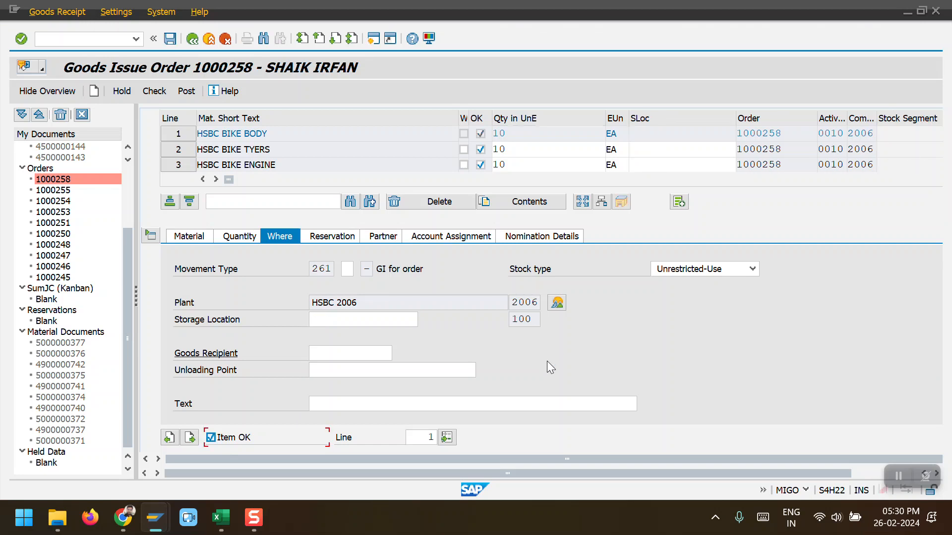
click(180, 91)
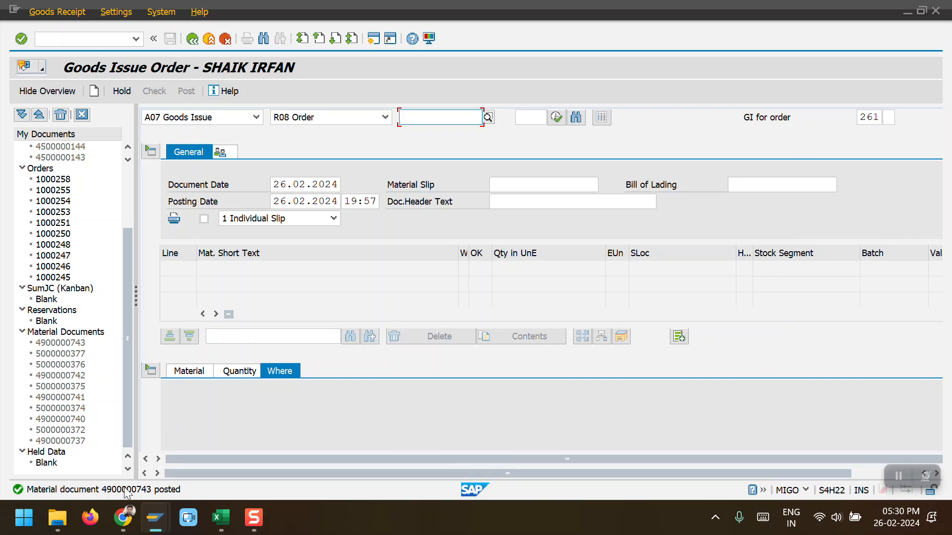
click(256, 118)
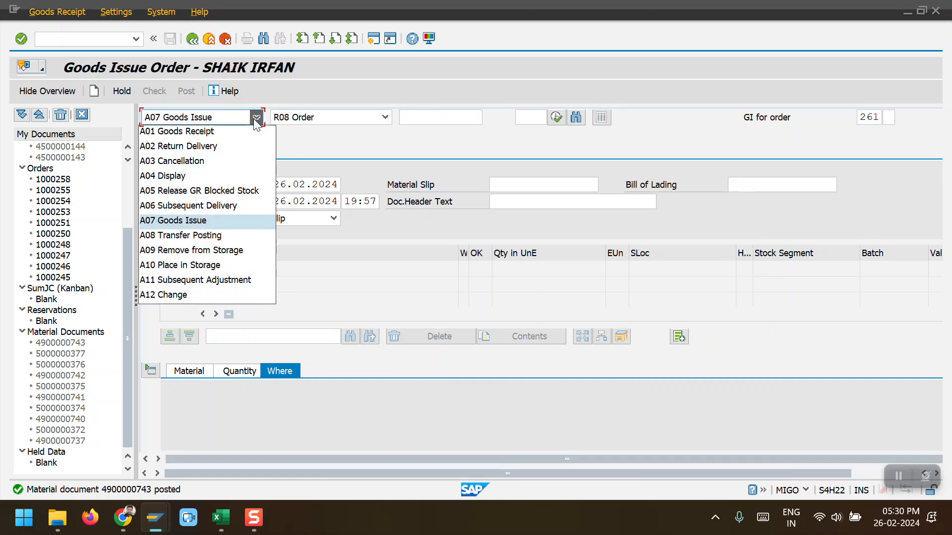
click(212, 176)
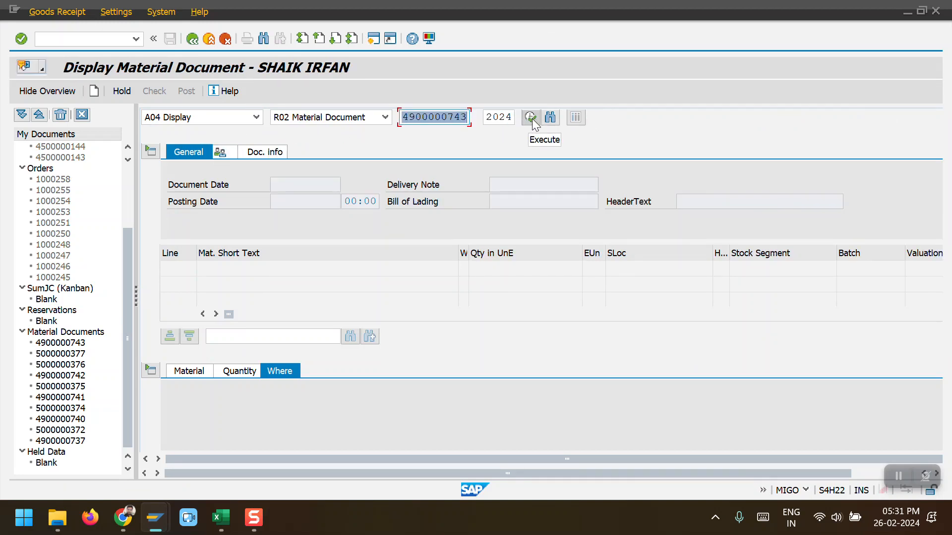
click(530, 117)
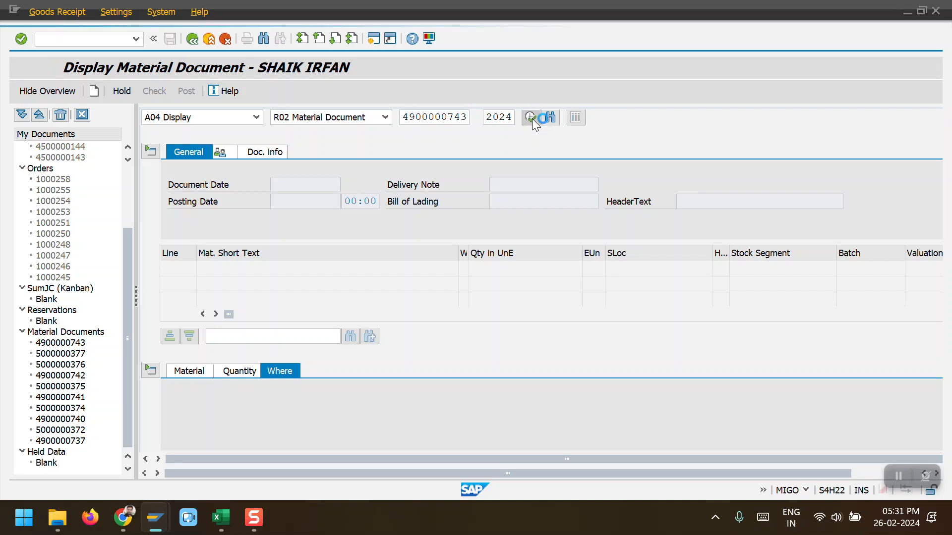
click(266, 152)
click(708, 188)
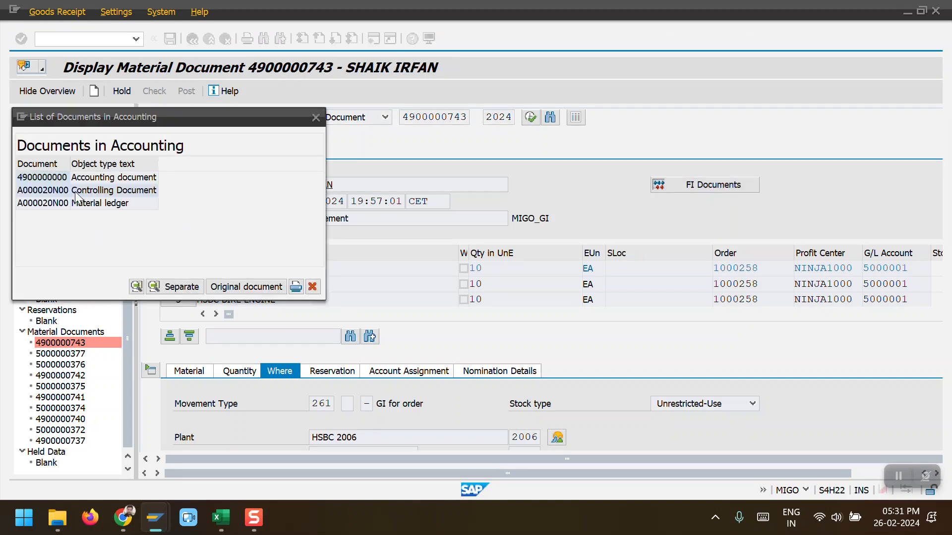
double_click(44, 180)
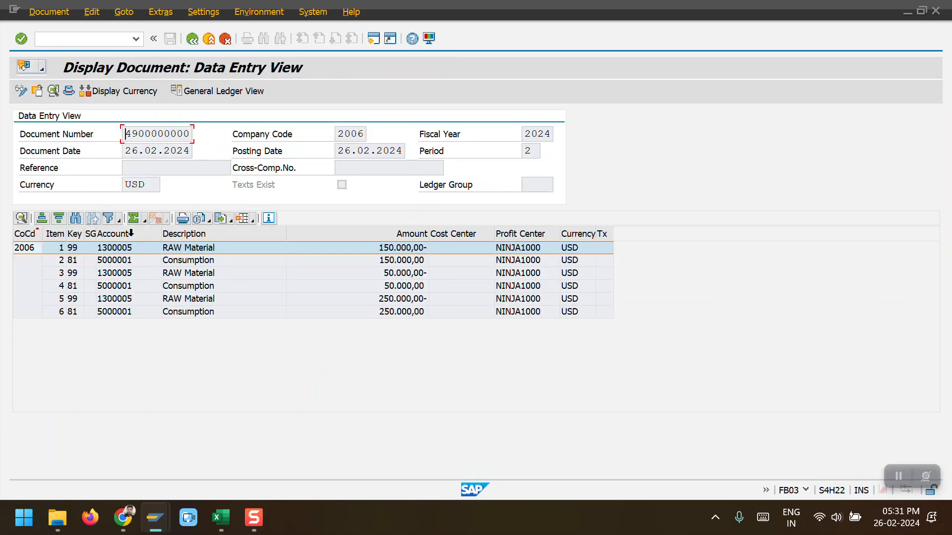
click(209, 262)
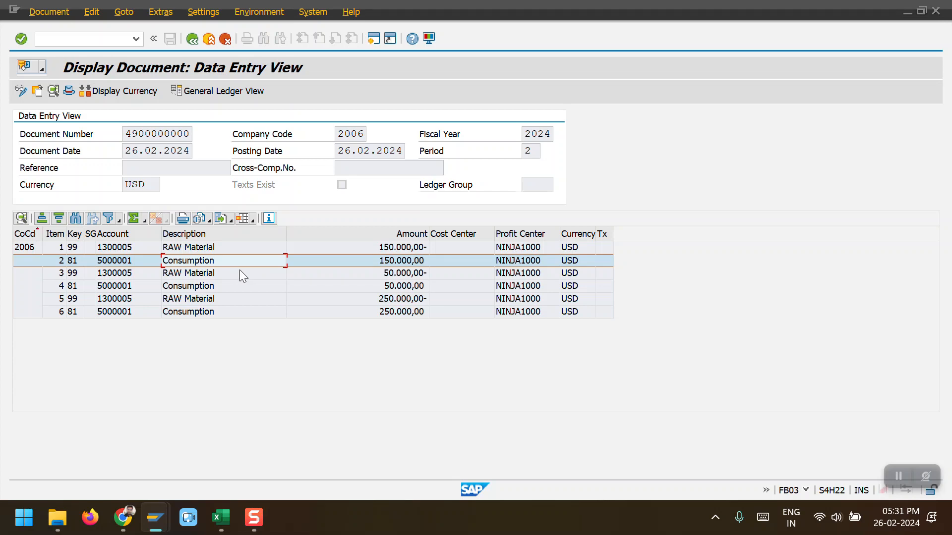
click(190, 39)
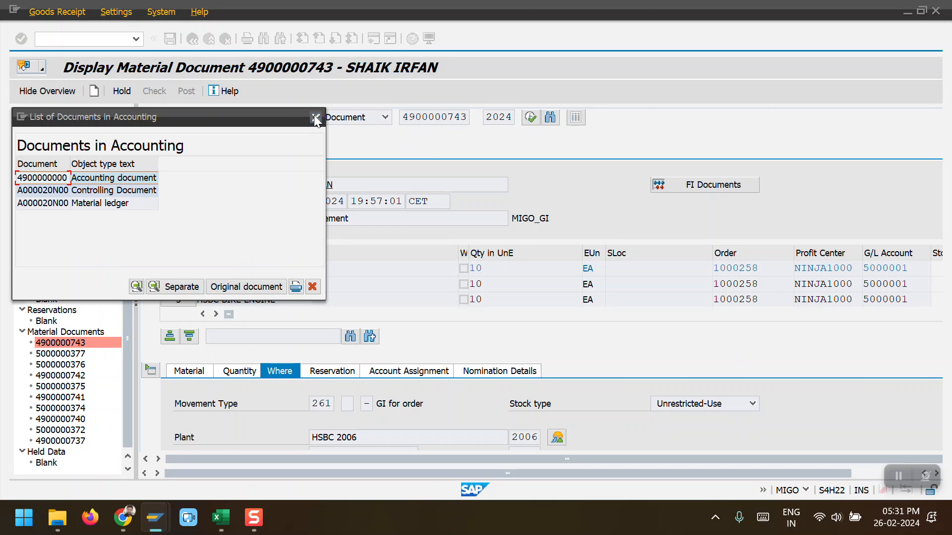
click(316, 119)
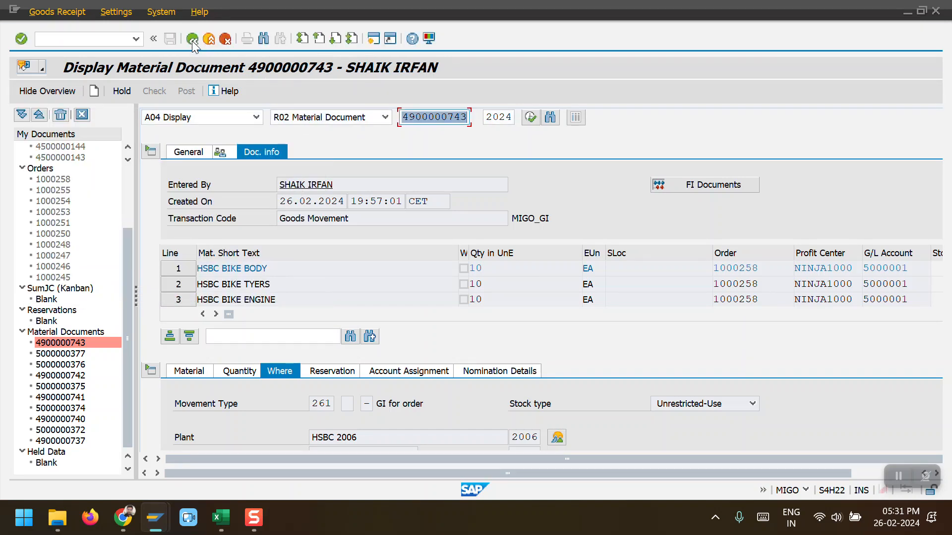
click(192, 39)
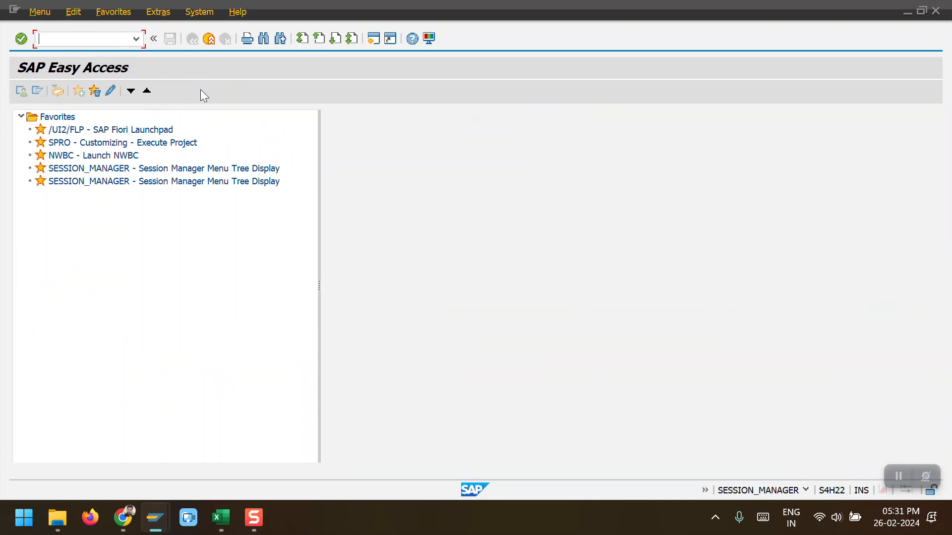
Step: Confirm production order 1000258 with a yield quantity of 10 and save the confirmation
text(CO15)
key(Return)
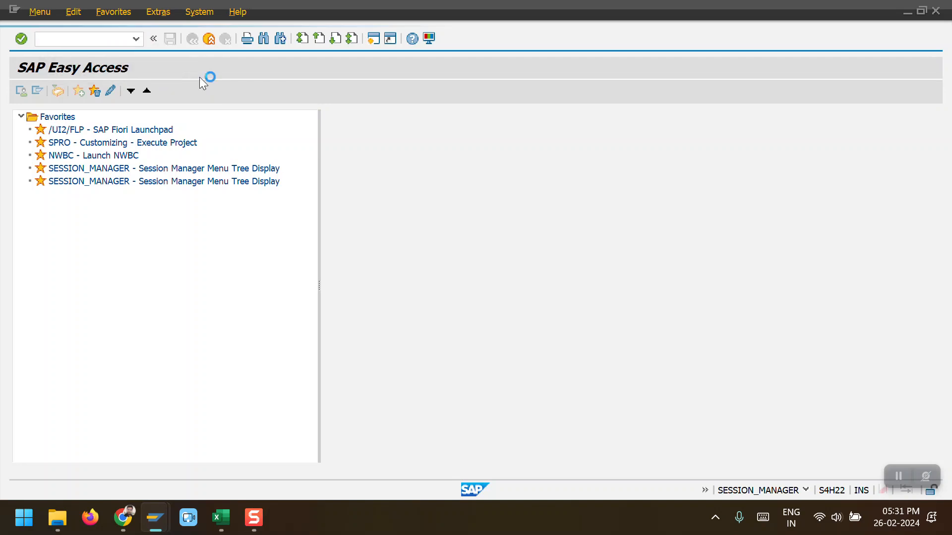
key(Return)
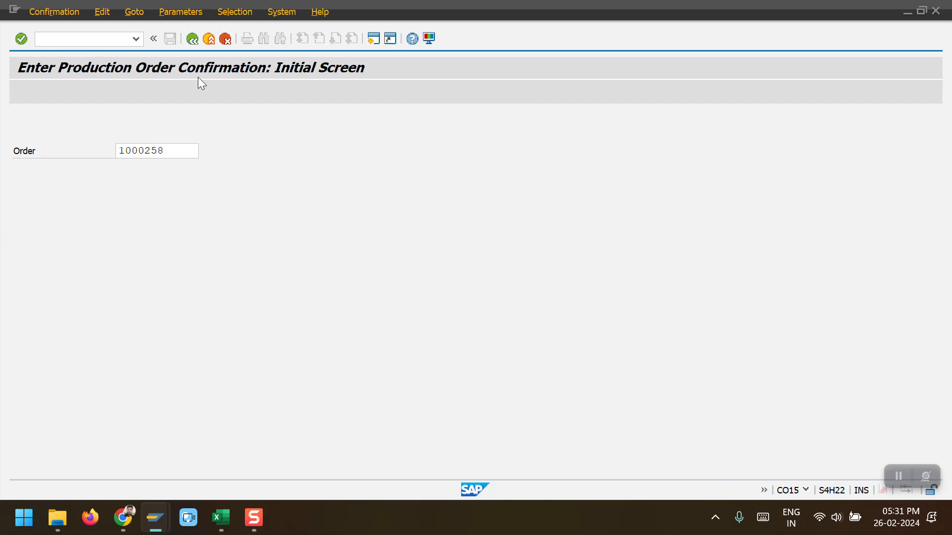
text(10)
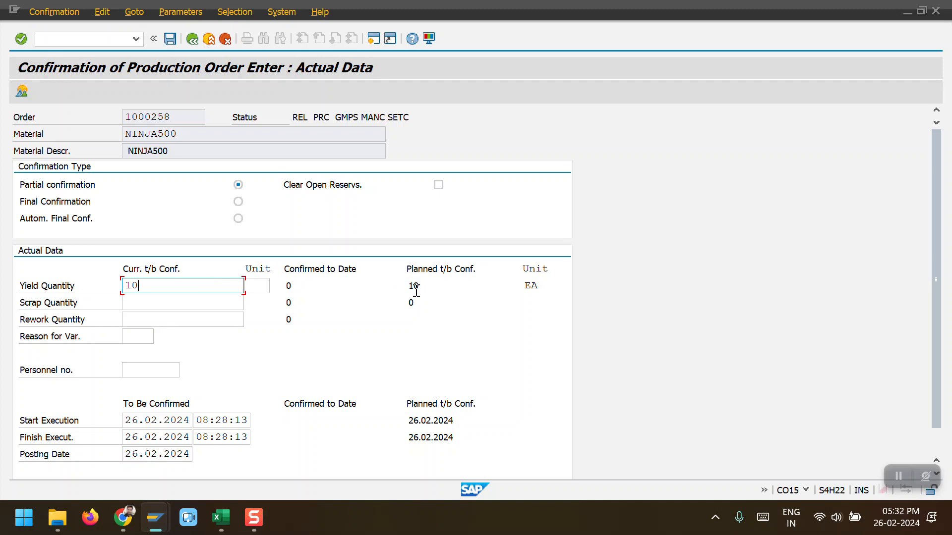
double_click(191, 287)
click(168, 39)
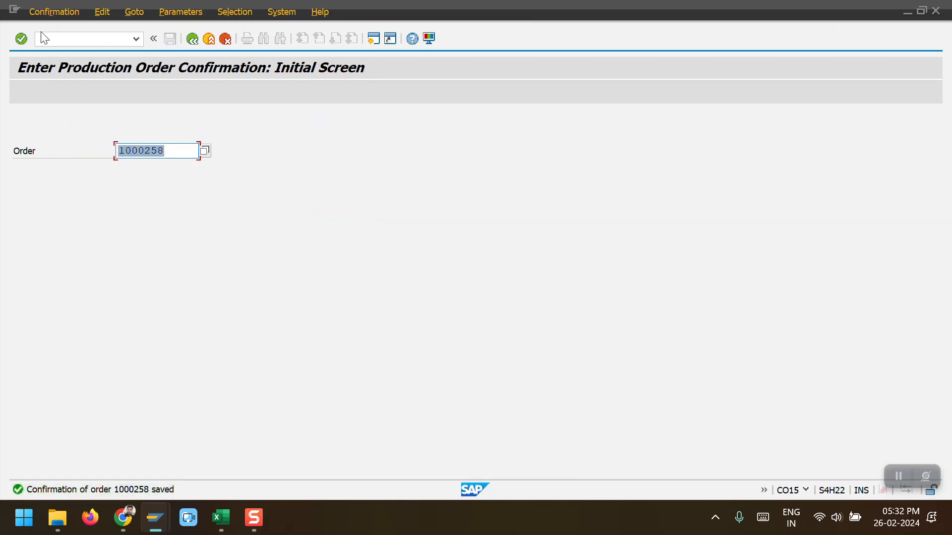
Step: Reopen the cost analysis of order 1000258 to review its plan and actual costs
key(alt+Tab)
key(alt+Tab)
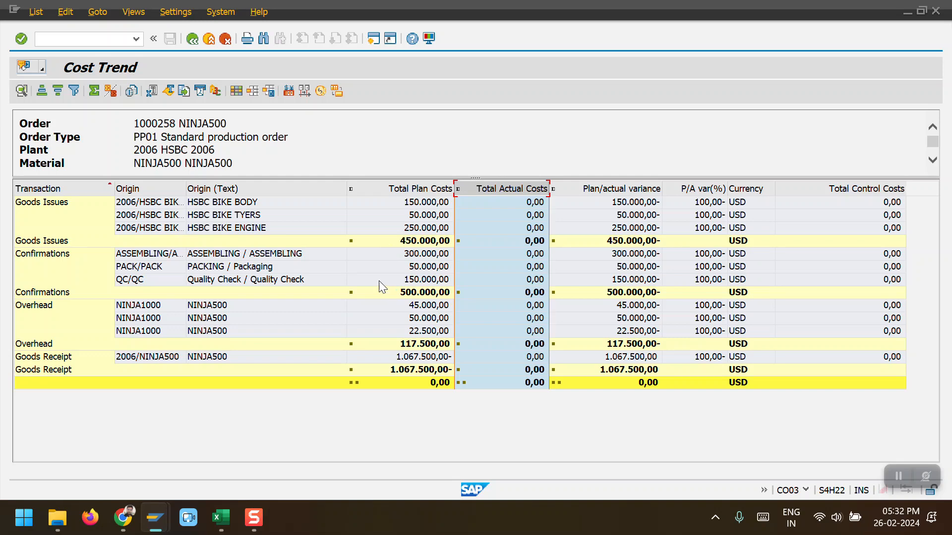
click(192, 39)
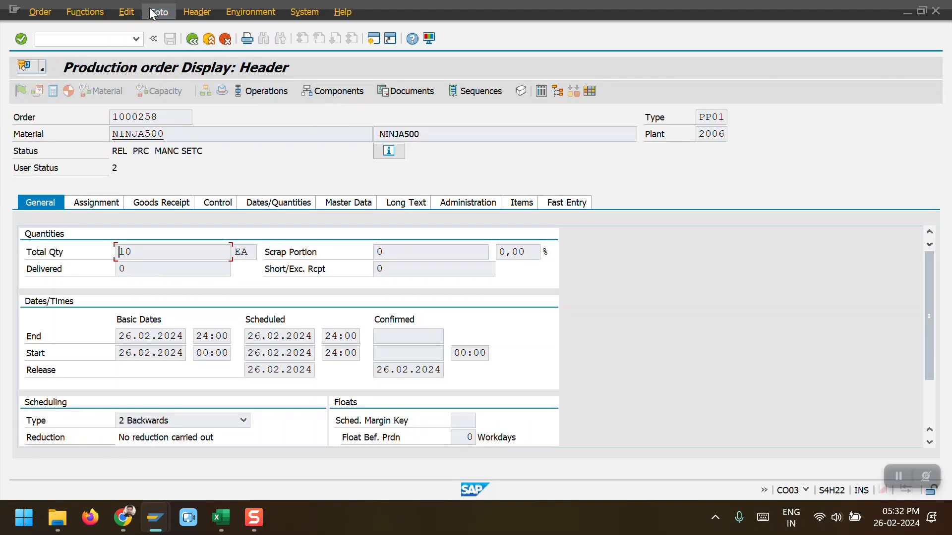
click(159, 12)
mouse_move(182, 85)
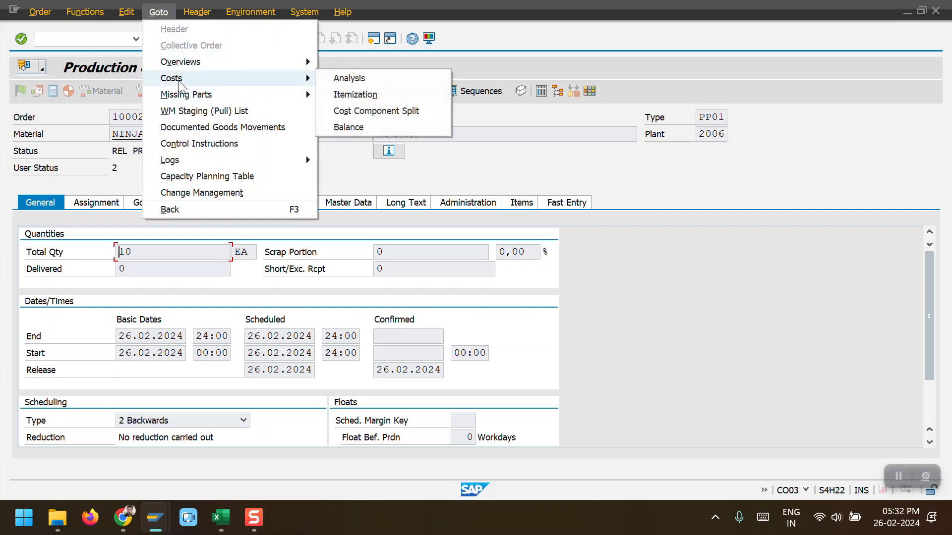
click(358, 78)
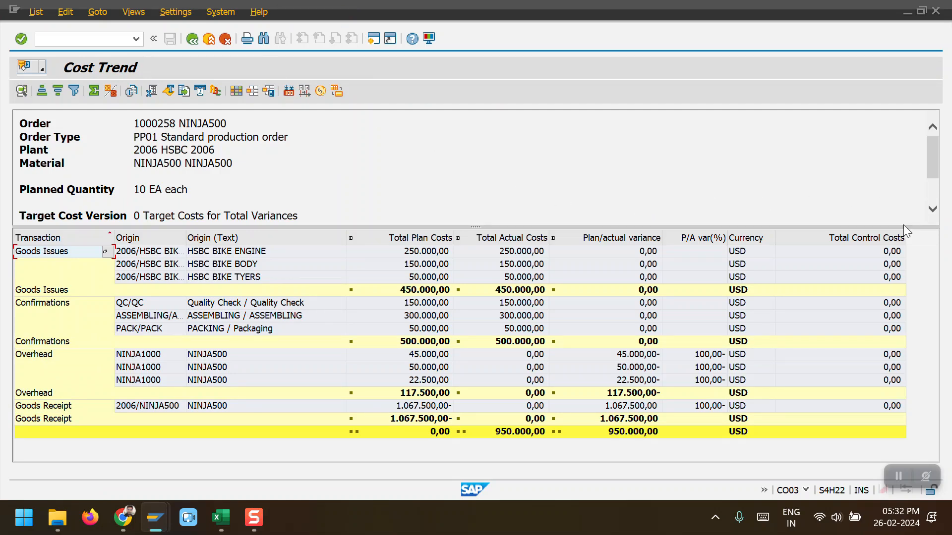
drag(481, 226, 481, 166)
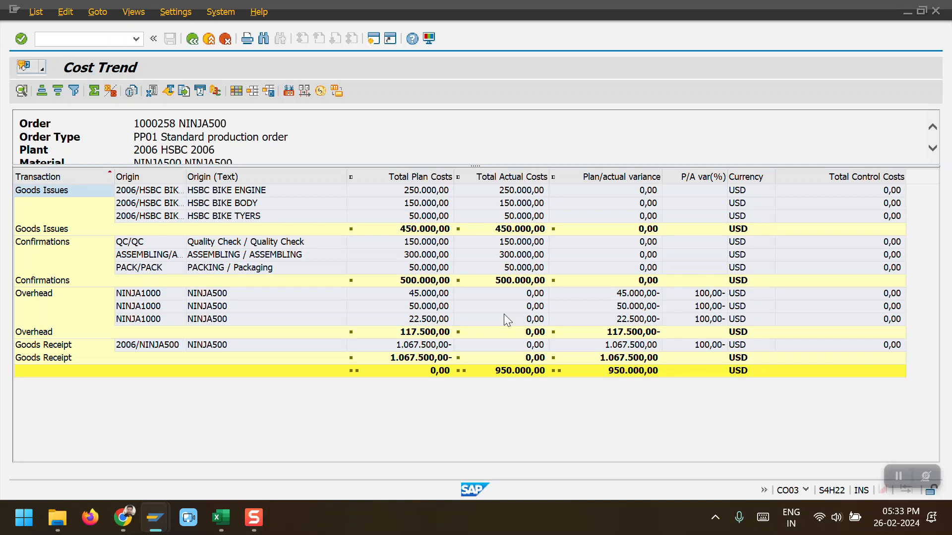
Step: Open the actual overhead calculation KGI2 for order 1000258 in a new session and set controlling area 2006
key(ctrl+n)
text(KGI2)
key(Return)
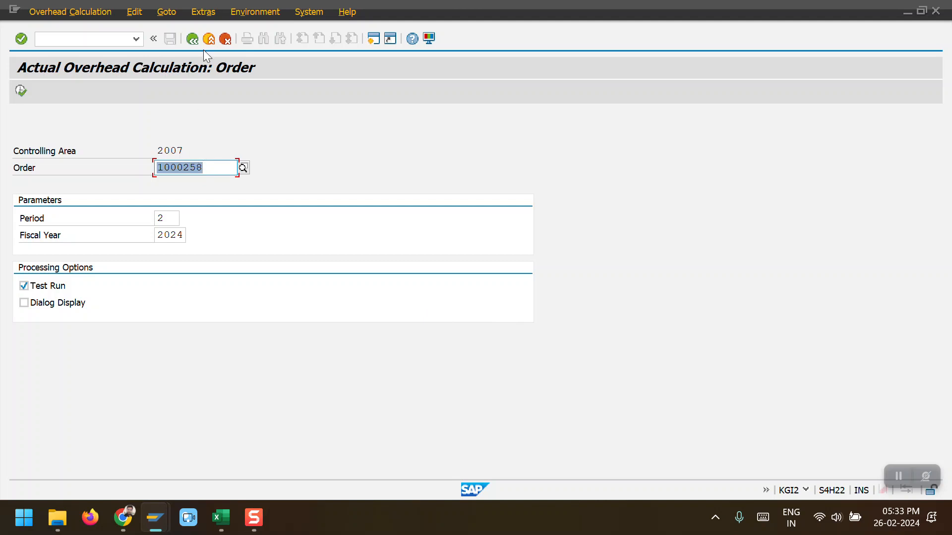
click(203, 13)
click(225, 96)
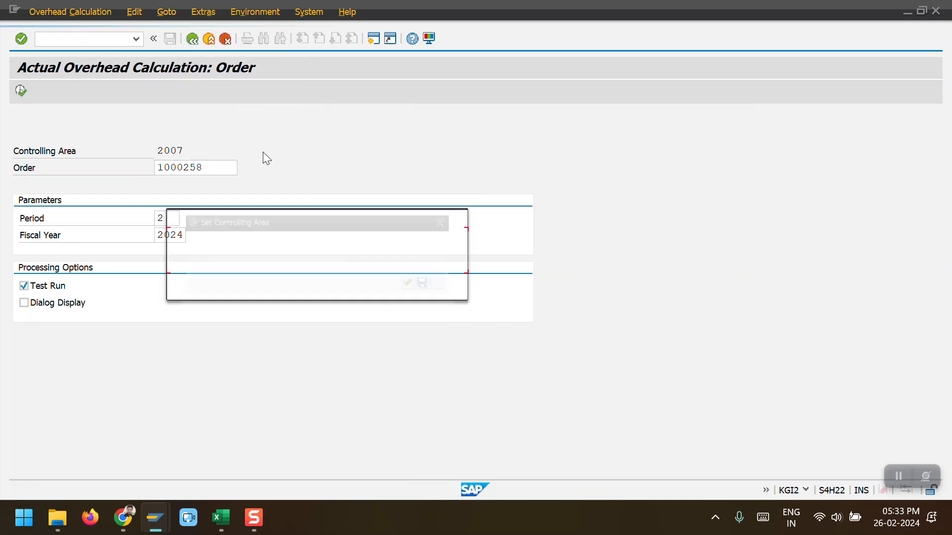
text(2006)
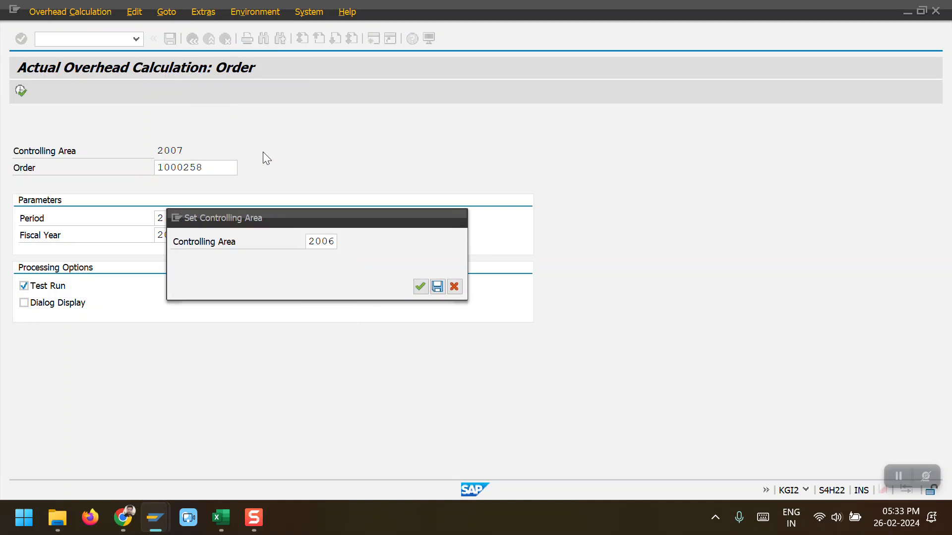
key(Return)
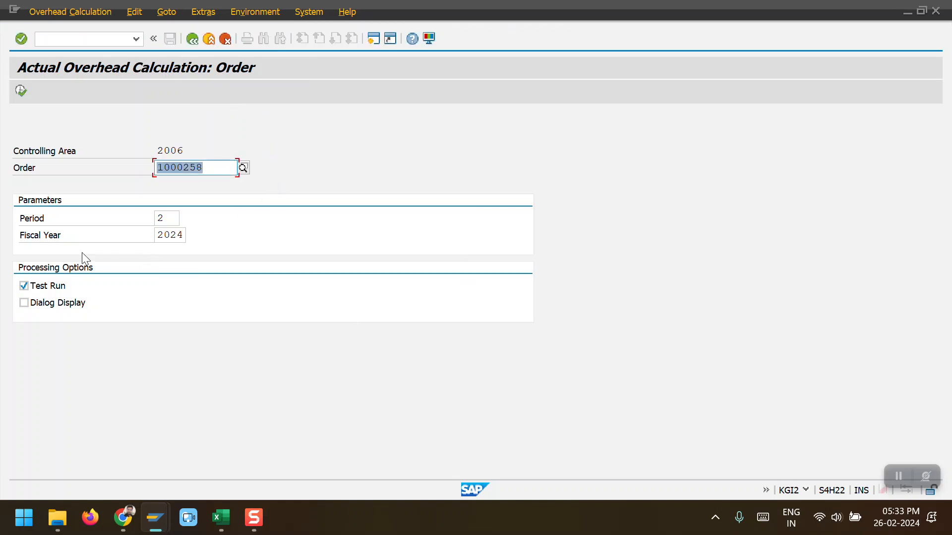
Step: Execute the overhead calculation as a test run and review the processed objects
click(19, 87)
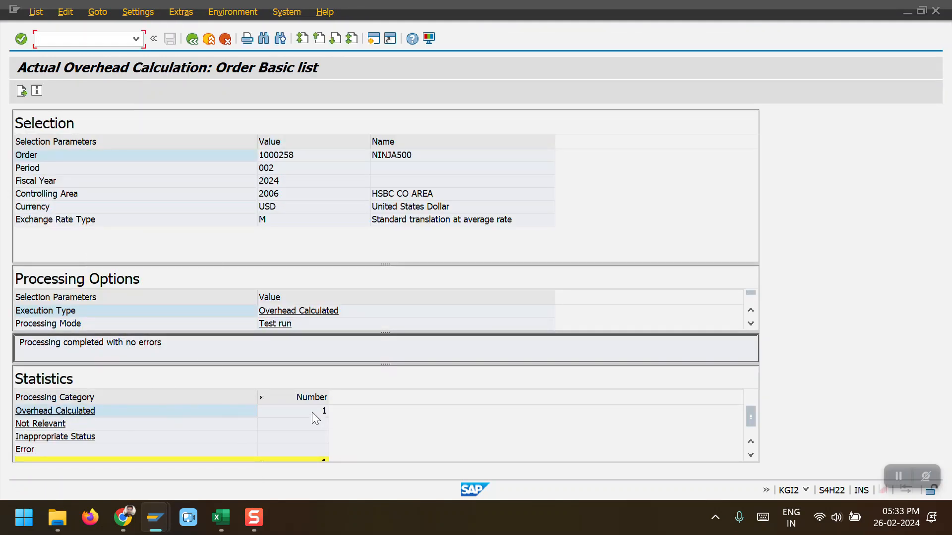
click(306, 412)
double_click(307, 413)
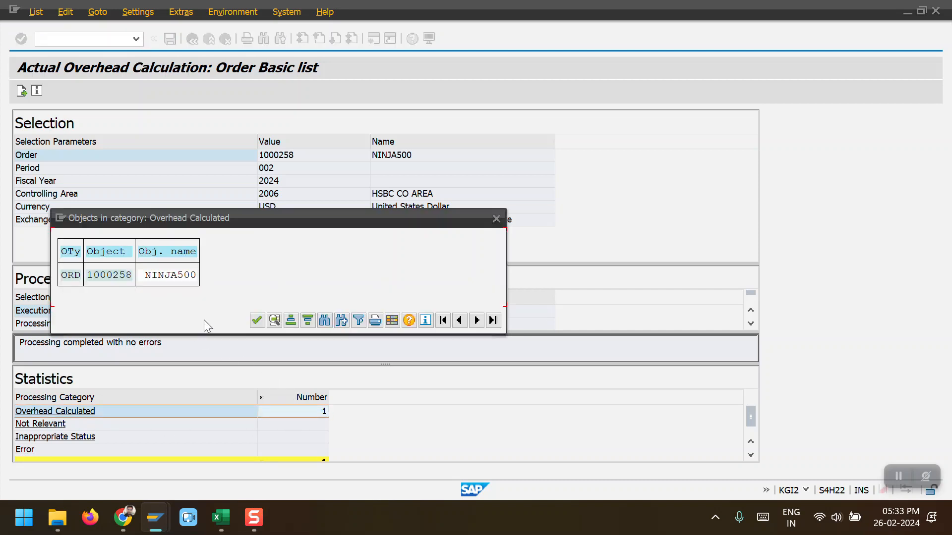
click(257, 322)
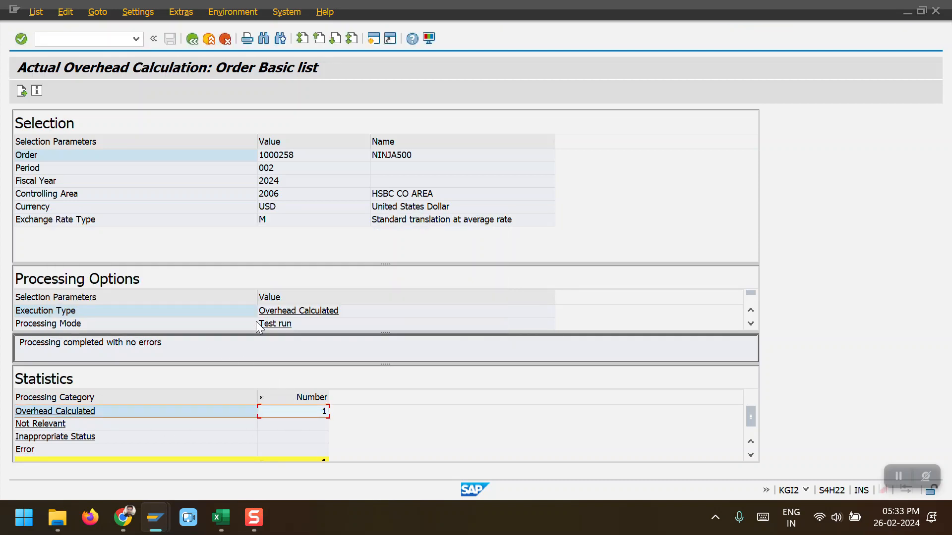
Step: Run the overhead calculation as an update run with dialog display, reviewing the order's overhead conditions
click(192, 38)
click(58, 288)
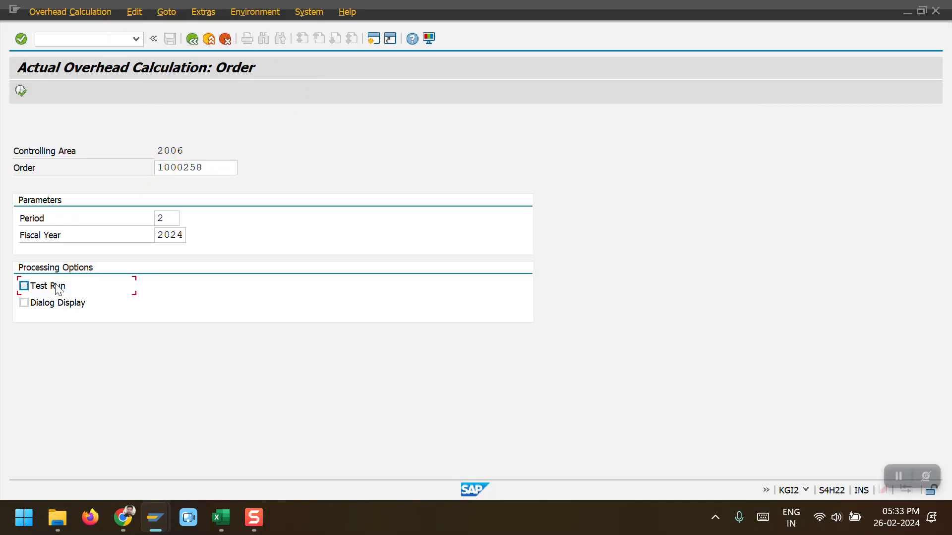
click(24, 303)
click(21, 91)
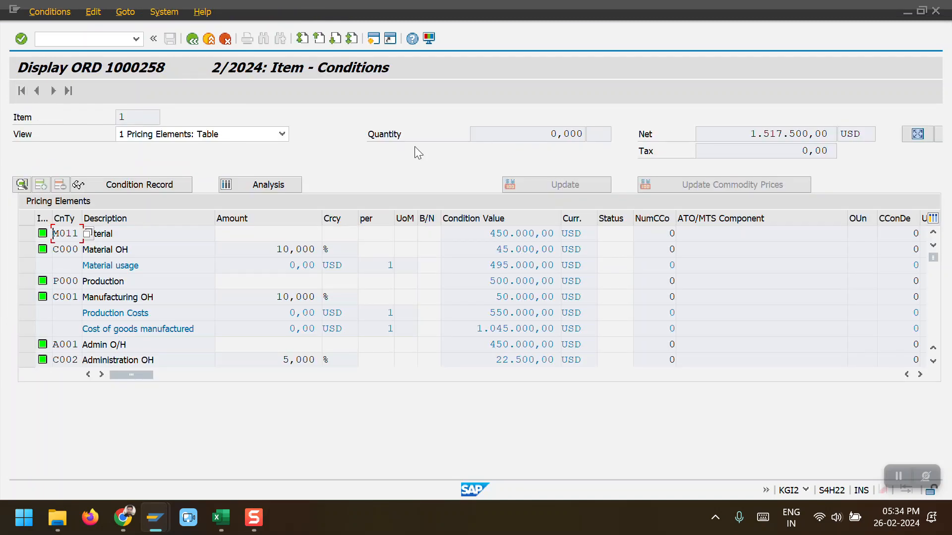
click(191, 41)
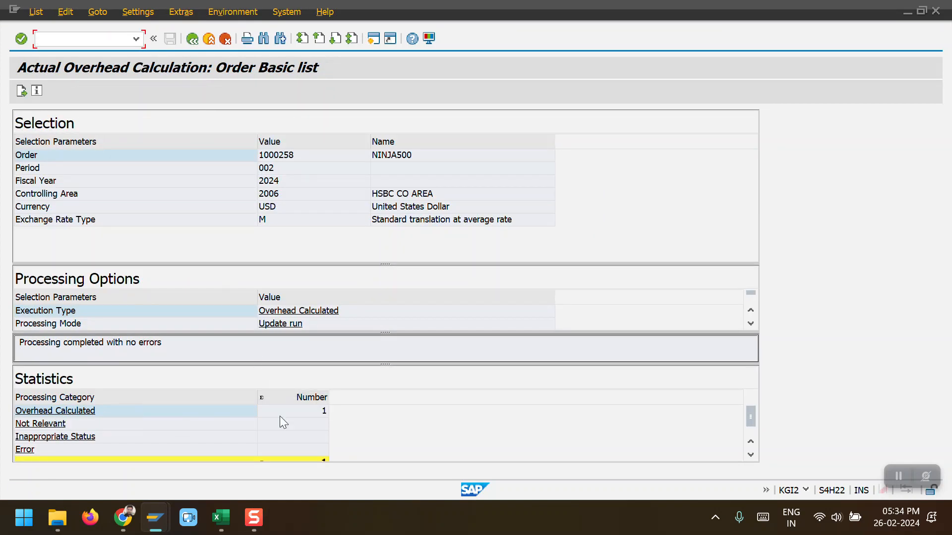
Step: Review the overhead calculation statistics, the processed object list and the category field help
double_click(312, 413)
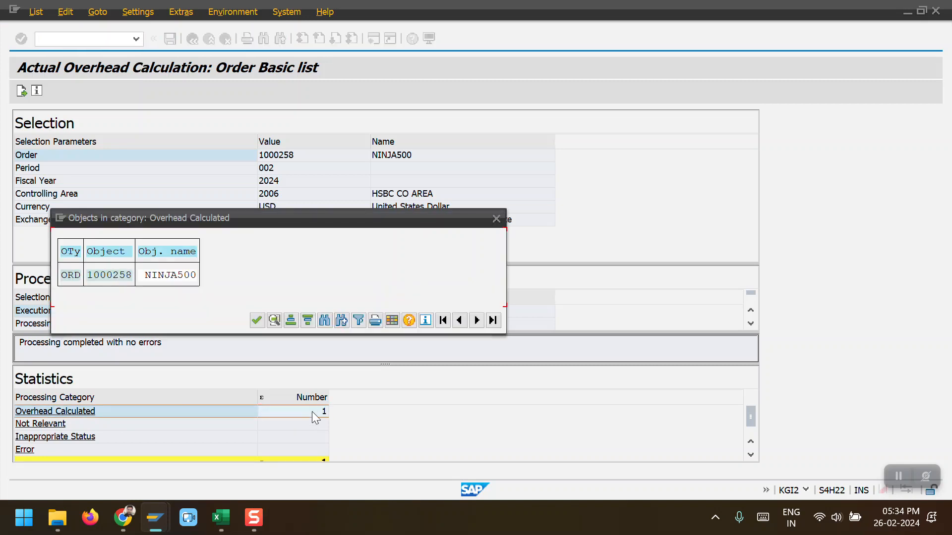
click(104, 277)
click(256, 320)
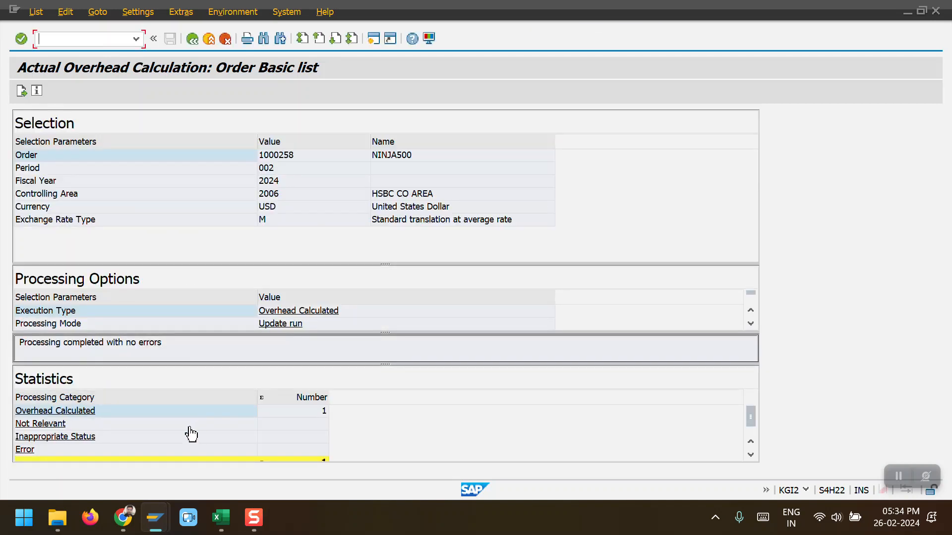
click(80, 411)
key(F1)
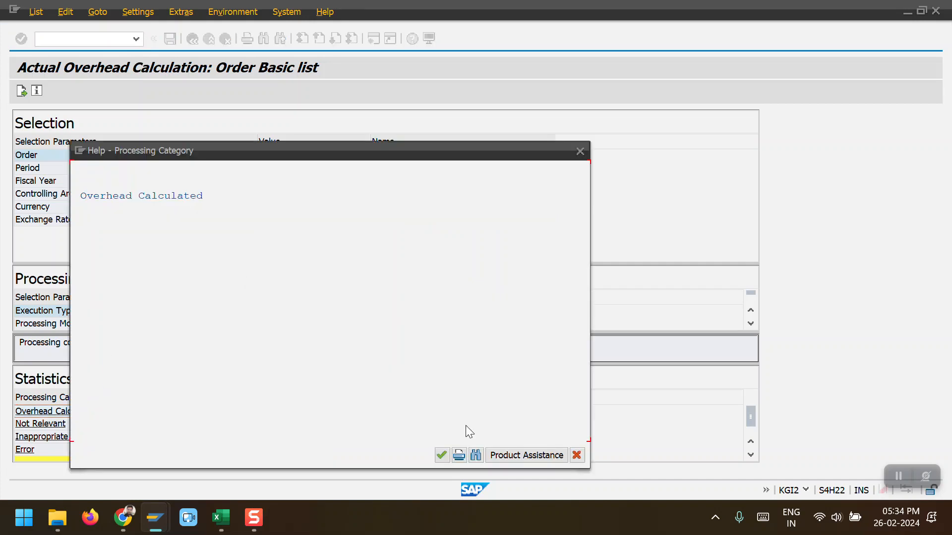
click(441, 456)
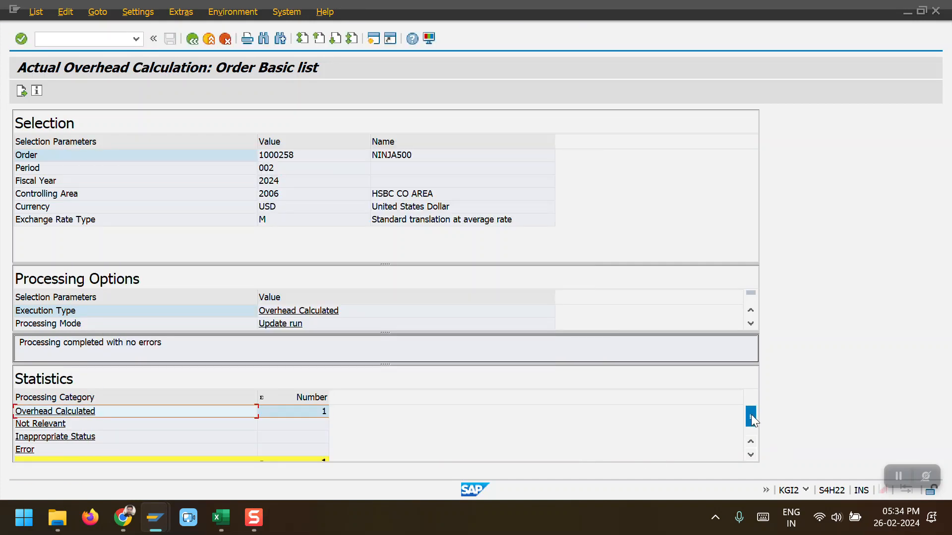
scroll(749, 436, down, 1)
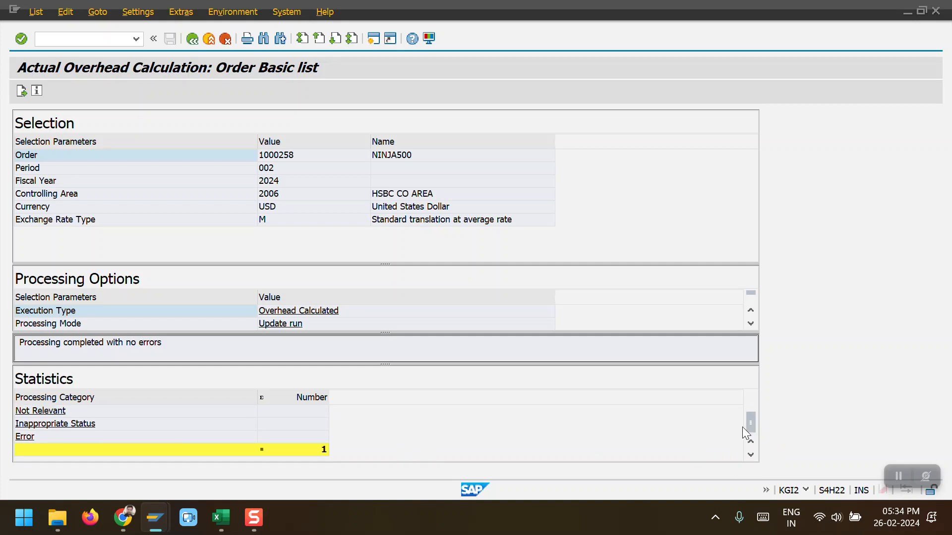
scroll(744, 389, up, 1)
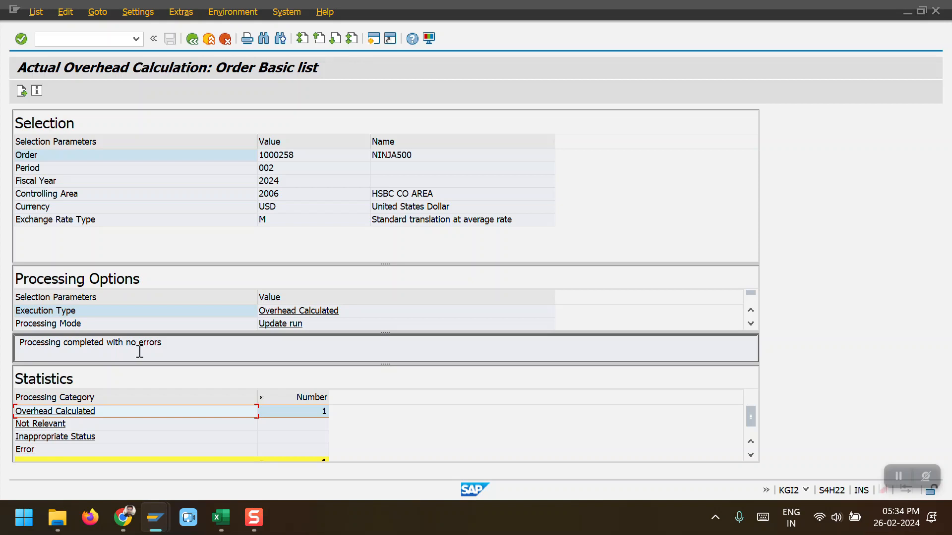
click(324, 412)
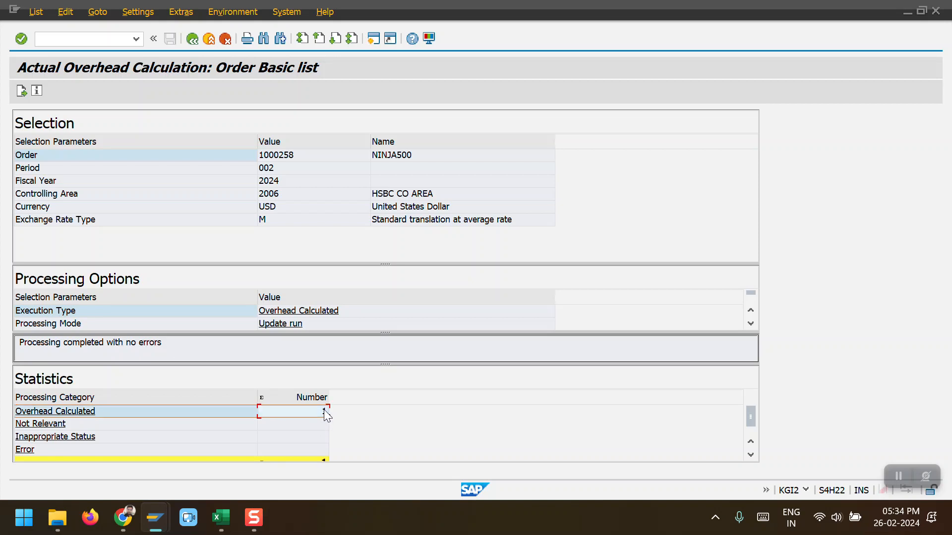
double_click(324, 410)
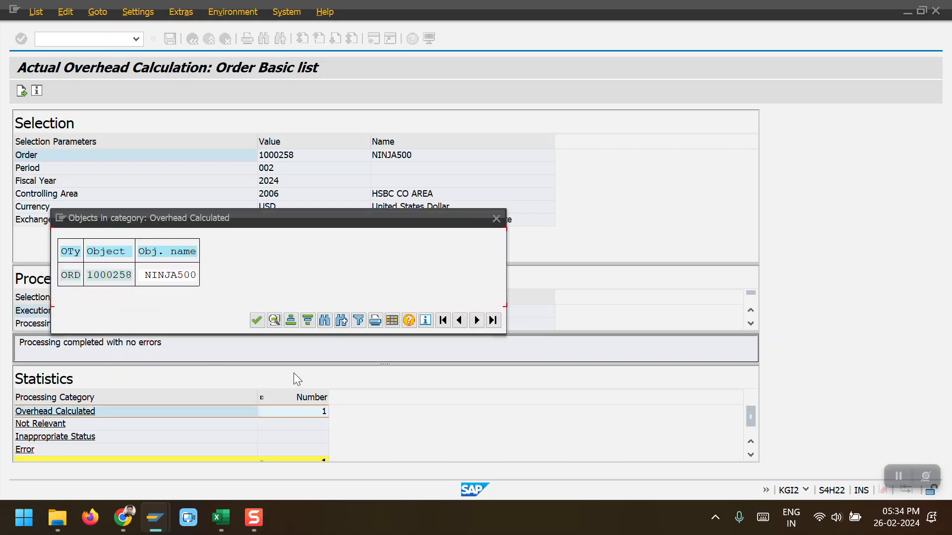
click(257, 320)
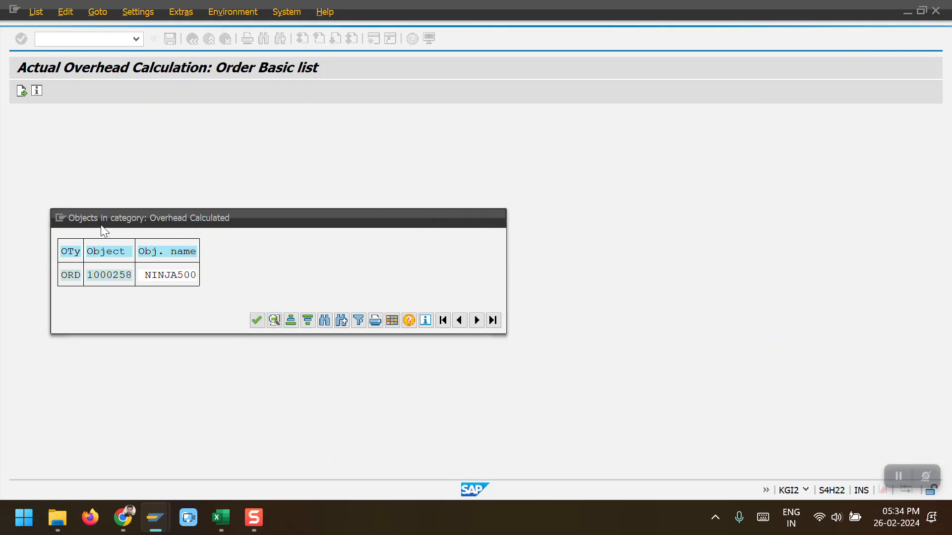
click(36, 96)
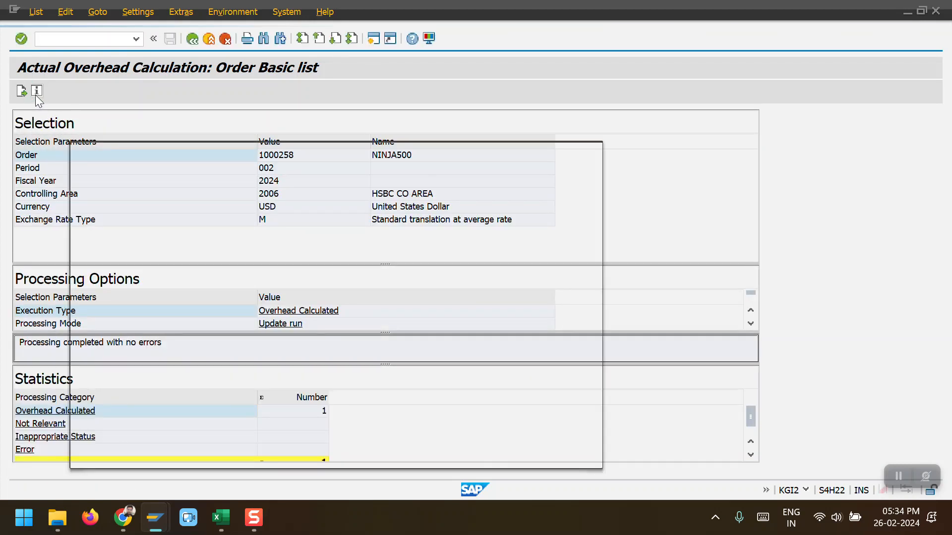
click(591, 151)
click(142, 17)
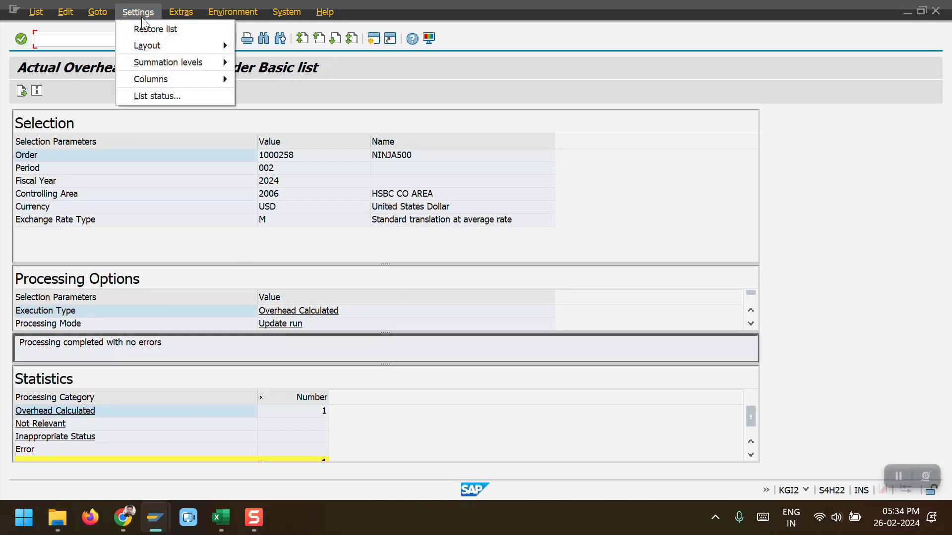
mouse_move(213, 15)
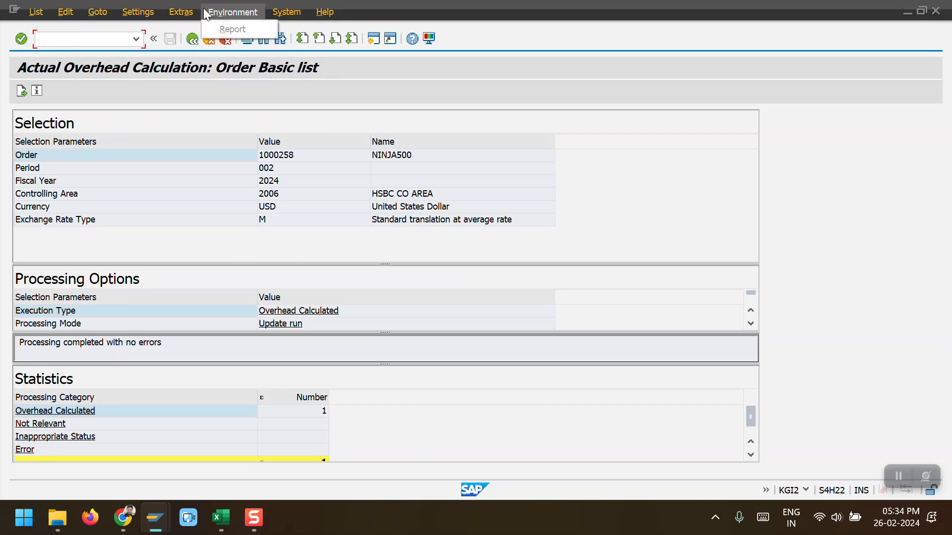
mouse_move(99, 11)
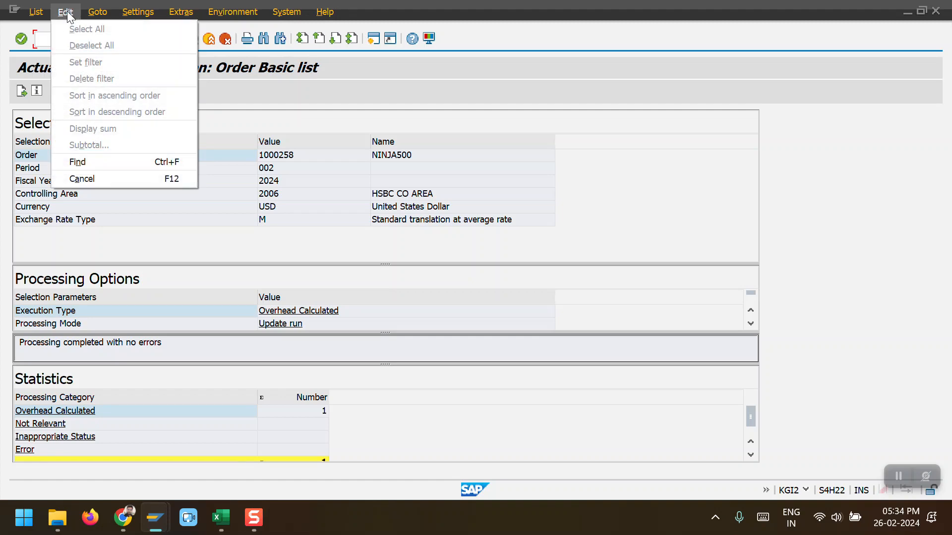
mouse_move(66, 12)
click(186, 183)
Step: Open the cost analysis of production order 1000258 and review its cost trend by transaction
key(alt+Tab)
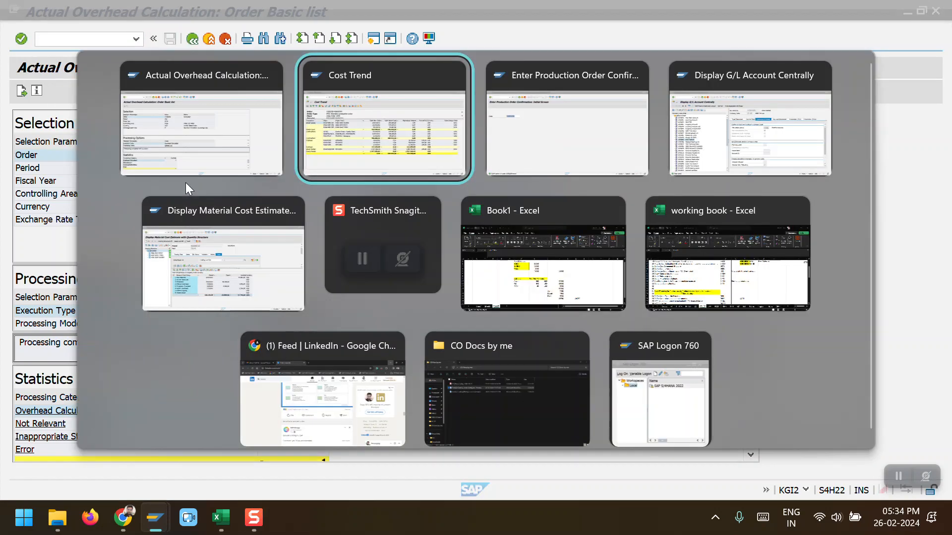
click(192, 42)
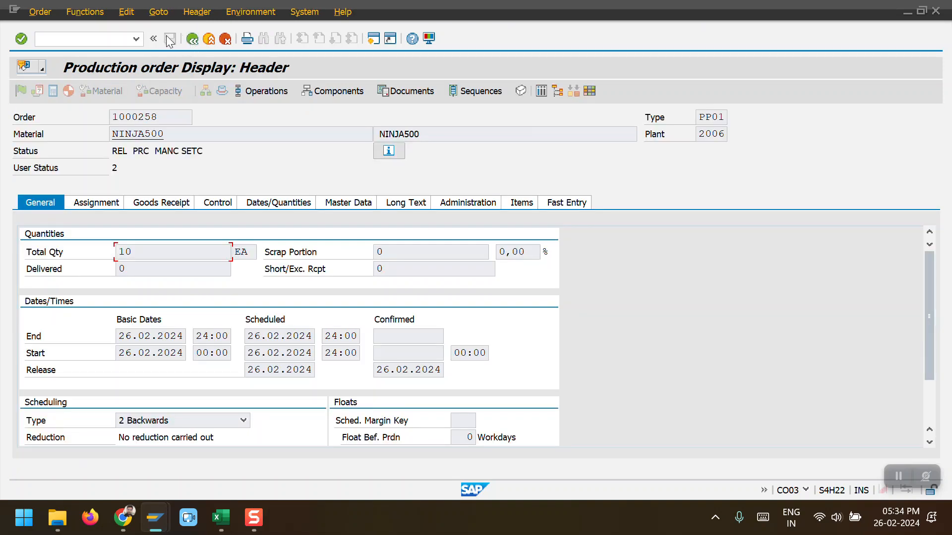
click(155, 15)
mouse_move(169, 78)
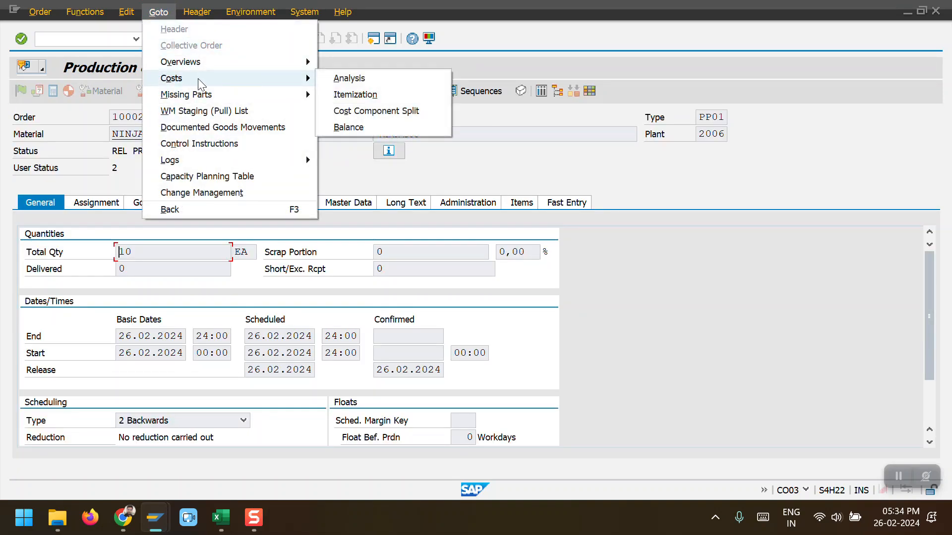
click(334, 78)
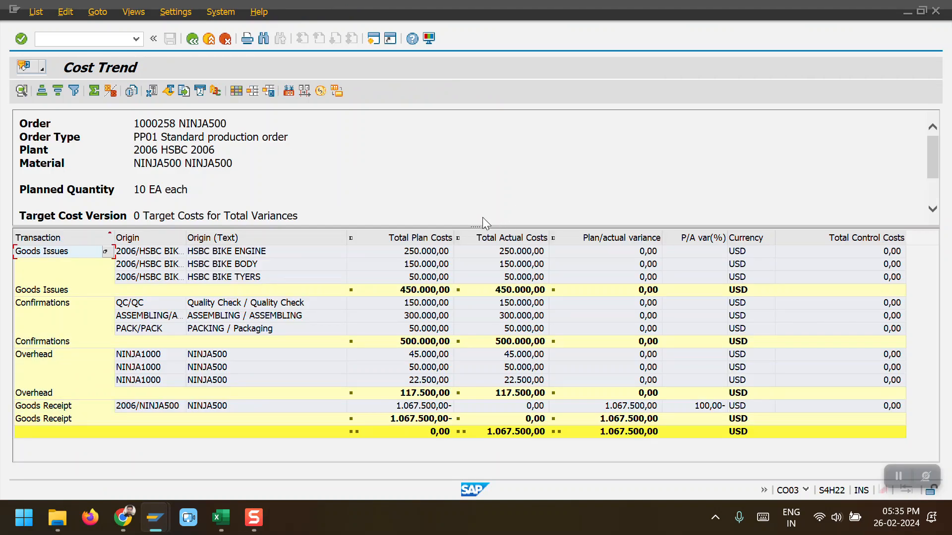
drag(477, 225, 469, 174)
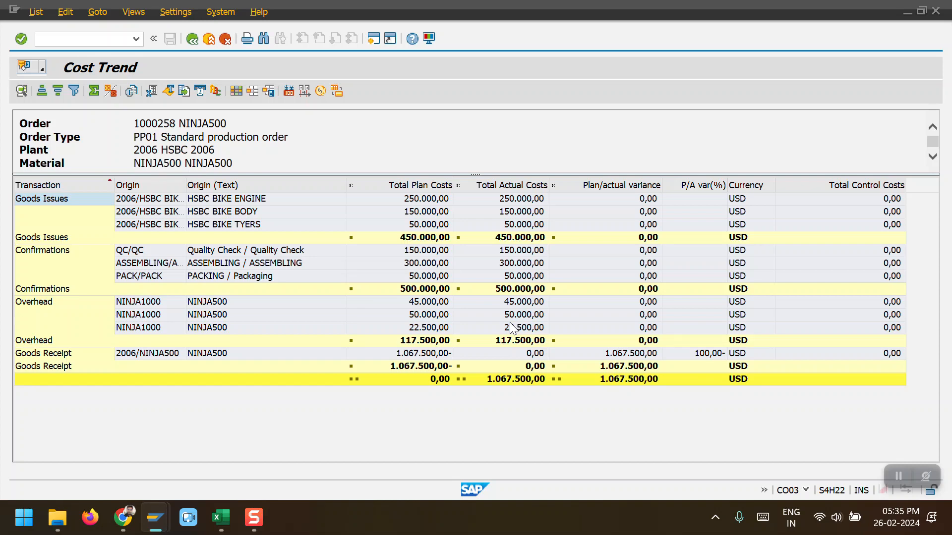
Step: Start transaction MIGO and begin a goods receipt for order 1000258
key(alt+Tab)
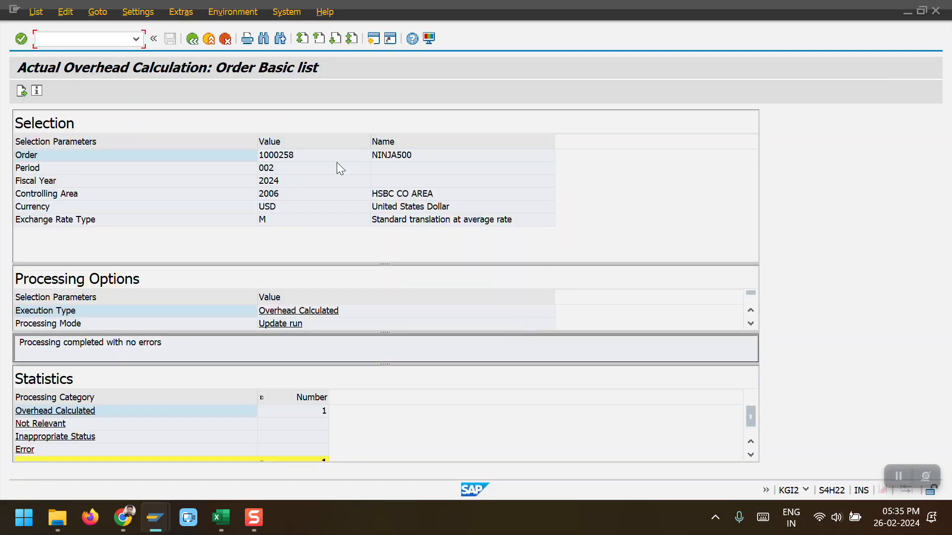
text(/NMIGO)
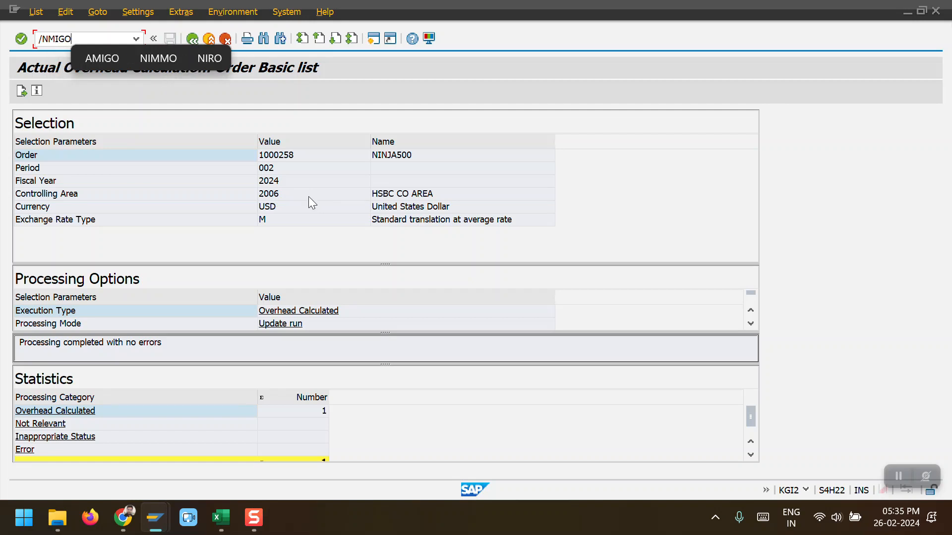
key(Return)
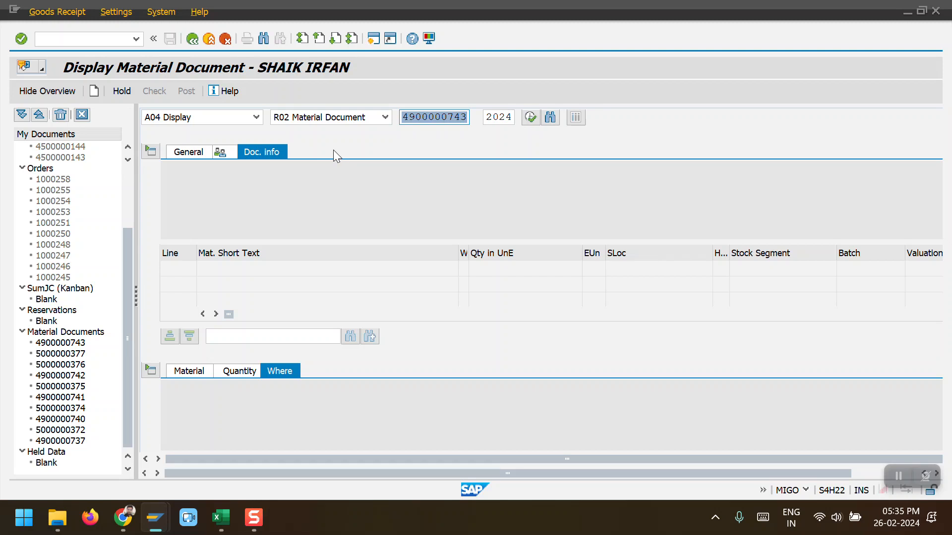
click(256, 117)
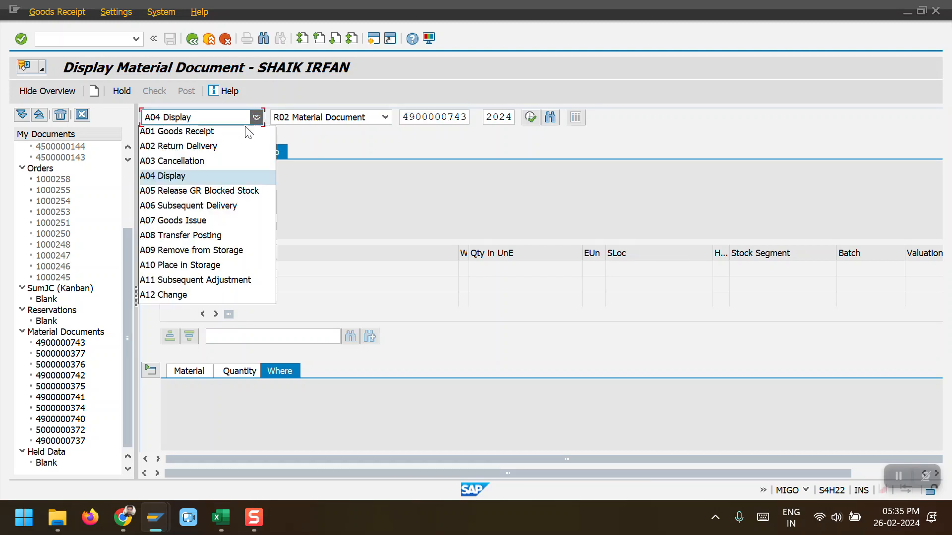
click(223, 131)
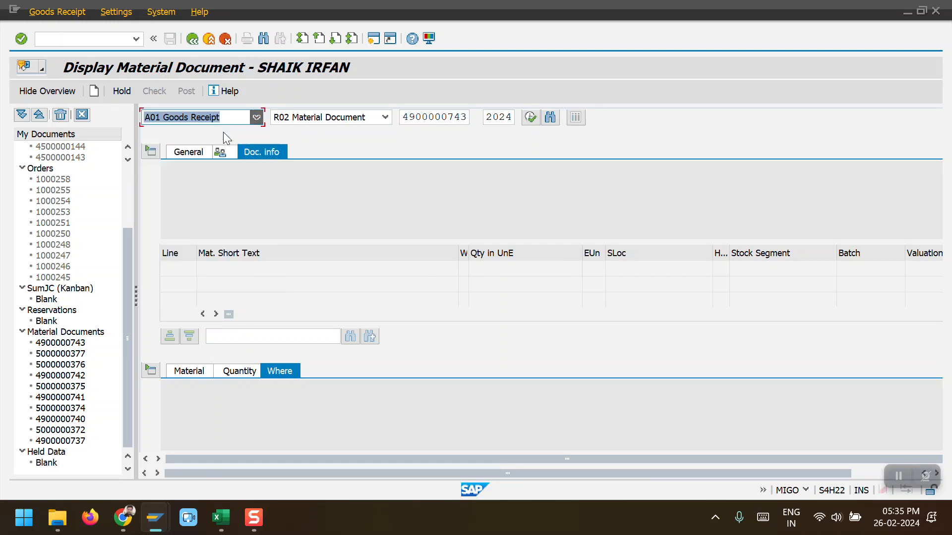
click(385, 117)
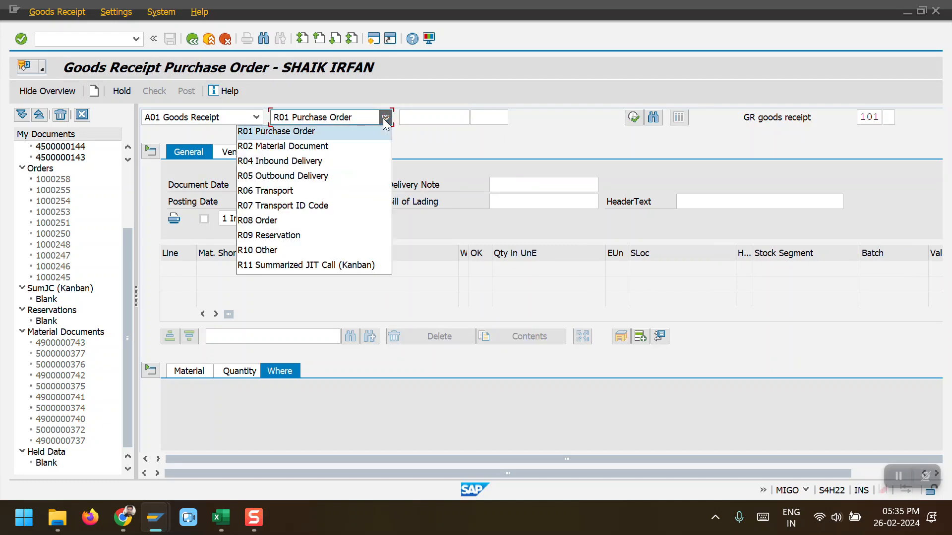
click(299, 218)
click(430, 123)
click(461, 131)
click(556, 119)
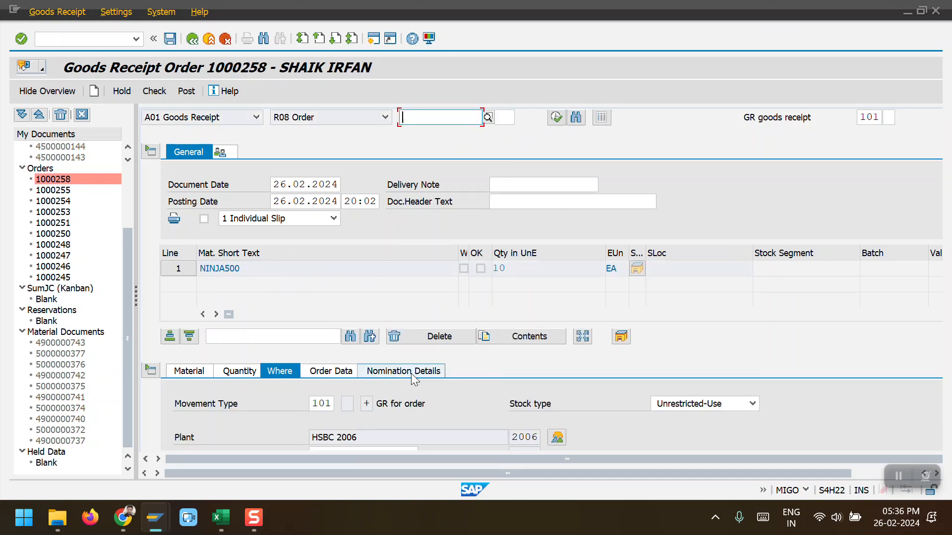
Step: Set storage location 100 on the NINJA500 item, mark it OK, and try to post the goods receipt
click(385, 403)
scroll(437, 347, down, 1)
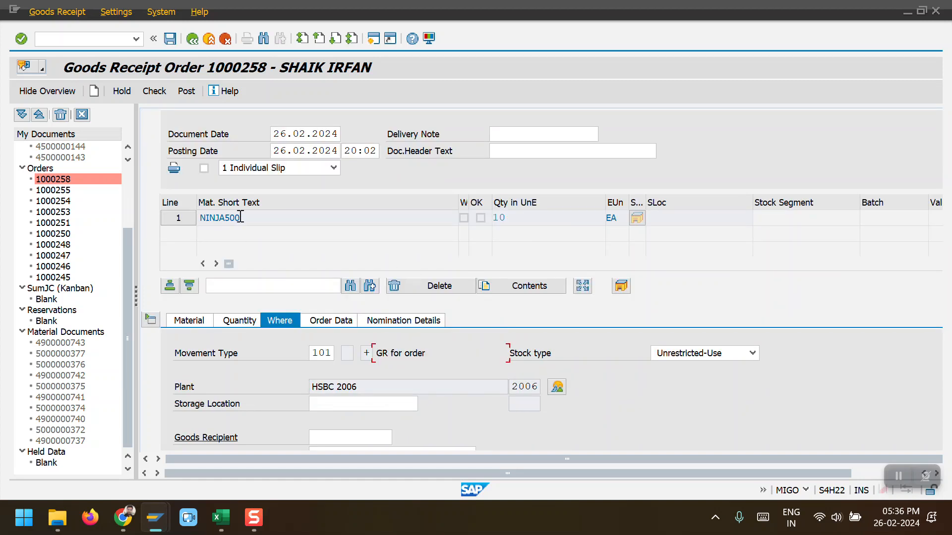
click(338, 405)
click(329, 418)
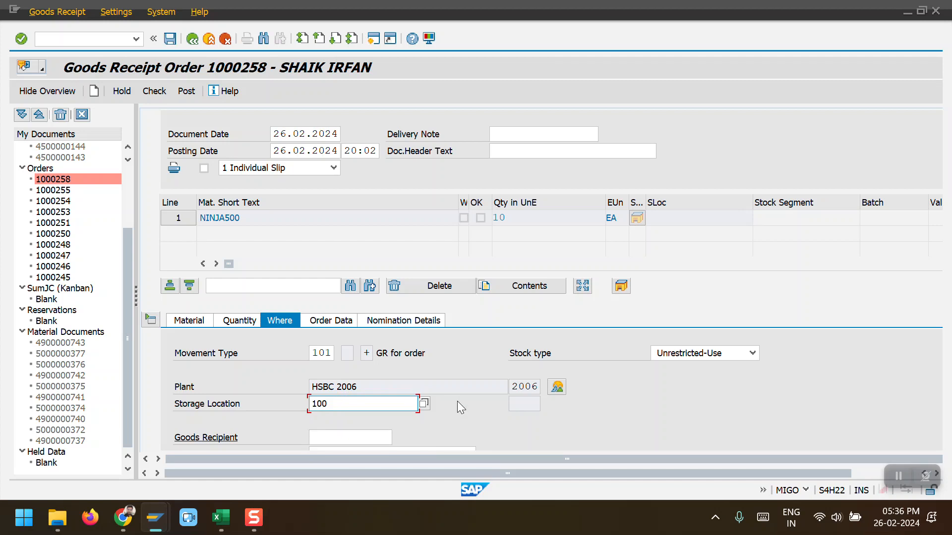
scroll(455, 402, down, 2)
click(223, 438)
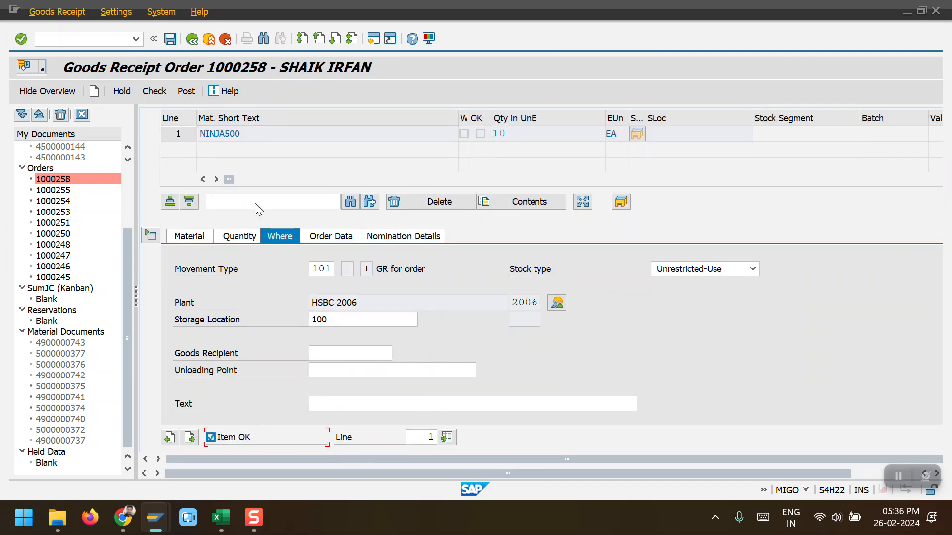
click(188, 92)
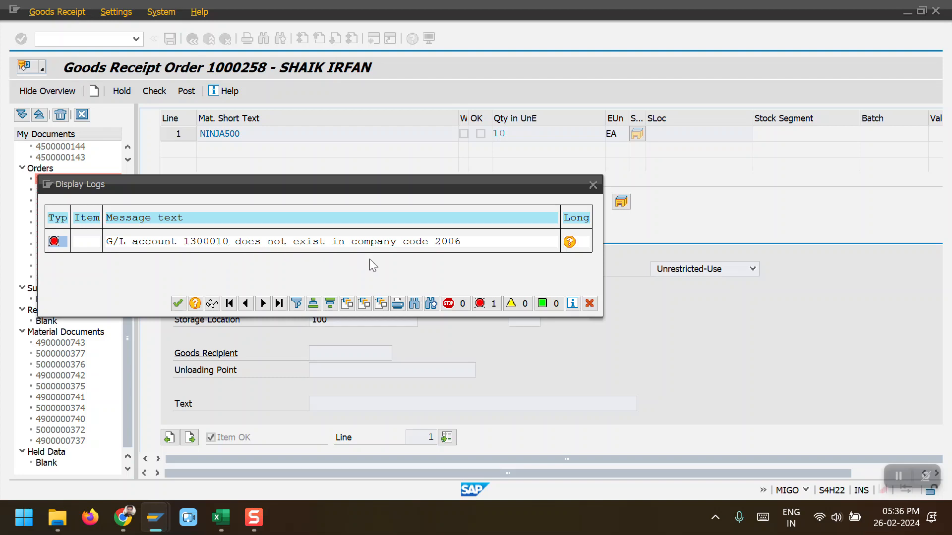
Step: Switch to the confirmation session and open central G/L account maintenance with transaction FS00
mouse_move(155, 518)
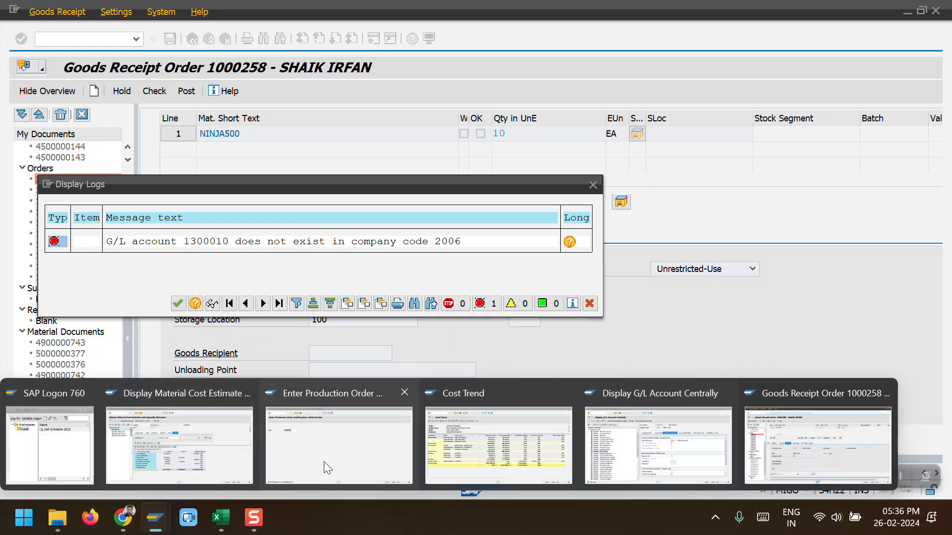
click(346, 453)
click(82, 38)
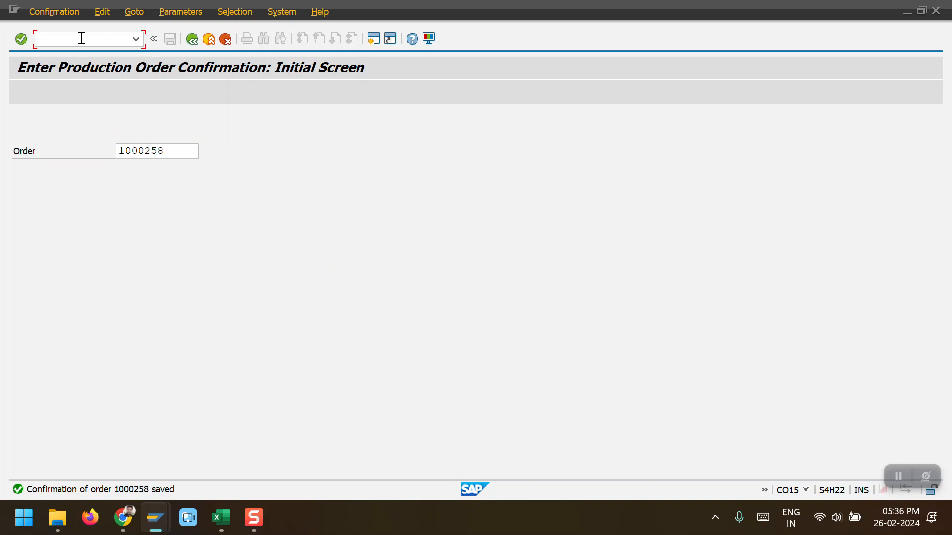
text(/nfb03)
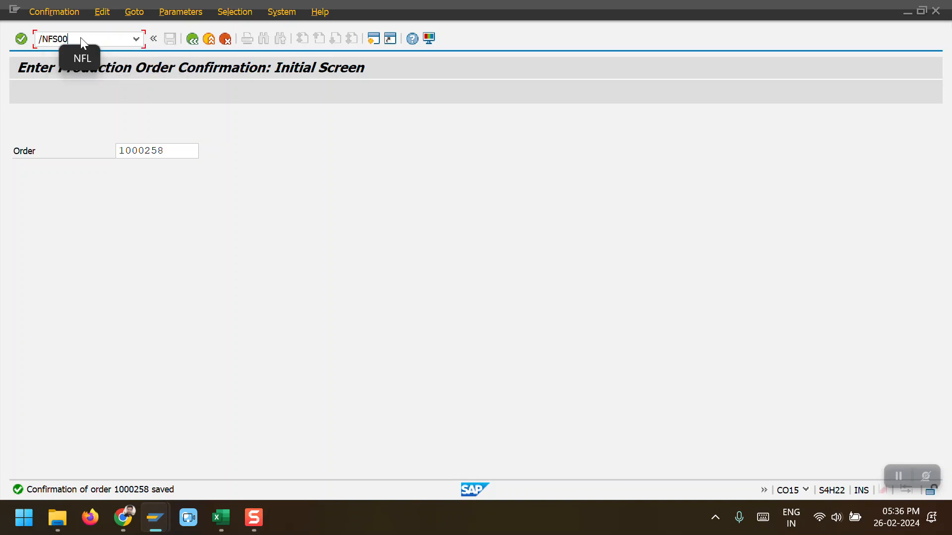
key(Return)
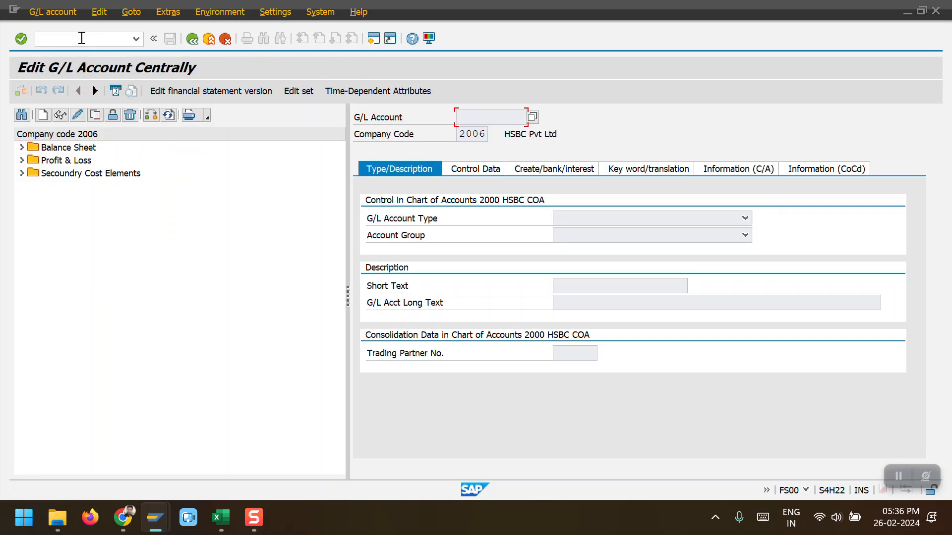
Step: Expand the balance sheet accounts and change the account tree to company code 2005
double_click(60, 149)
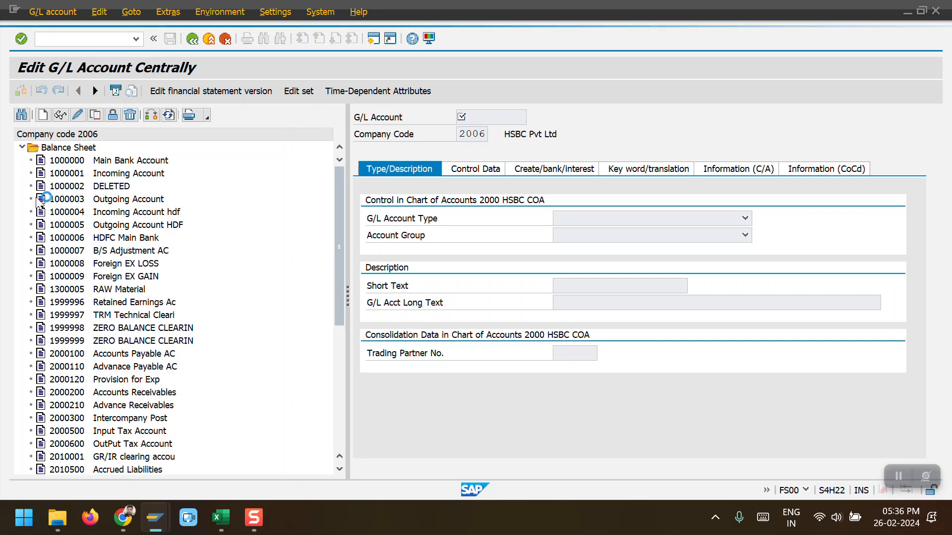
click(72, 292)
click(155, 116)
text(2005)
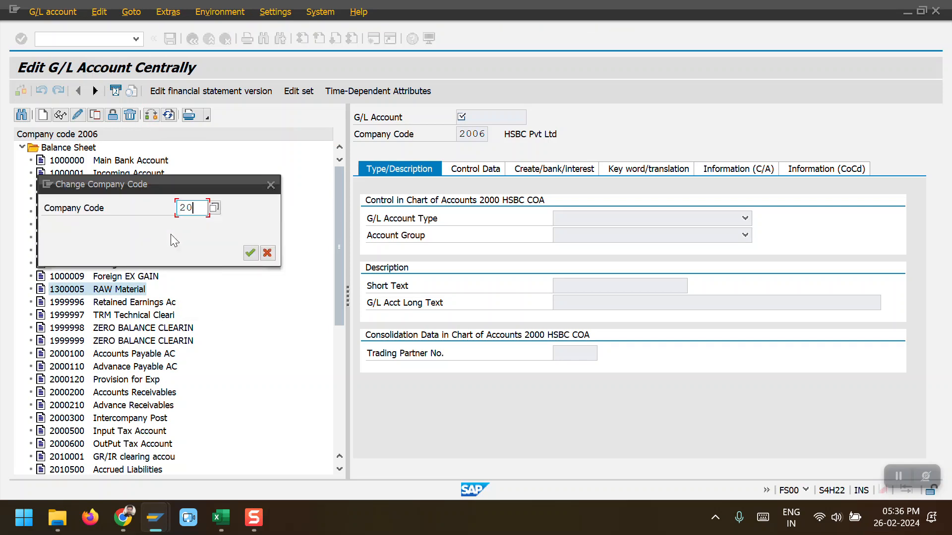
key(Return)
Step: Copy G/L account 1300010 Finished Material from company code 2005 into company code 2006 and save it
click(21, 147)
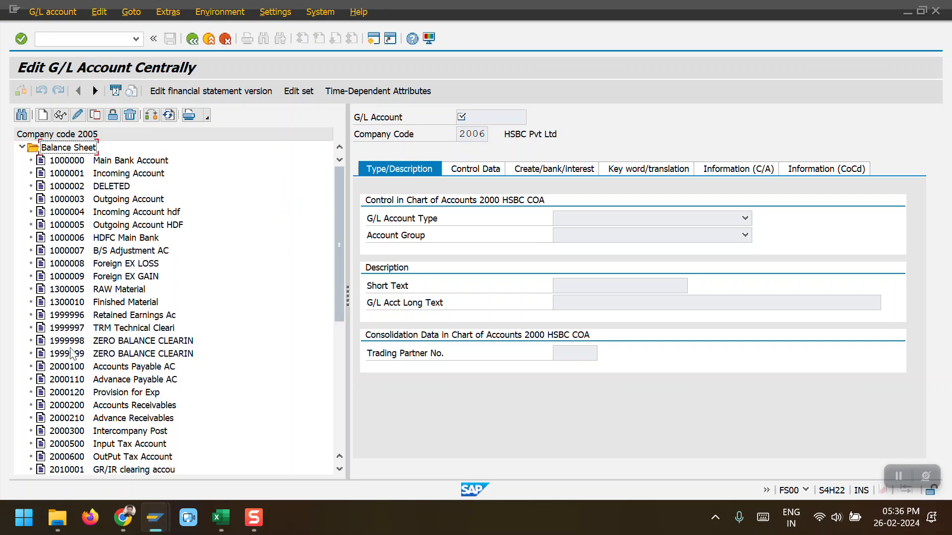
double_click(70, 303)
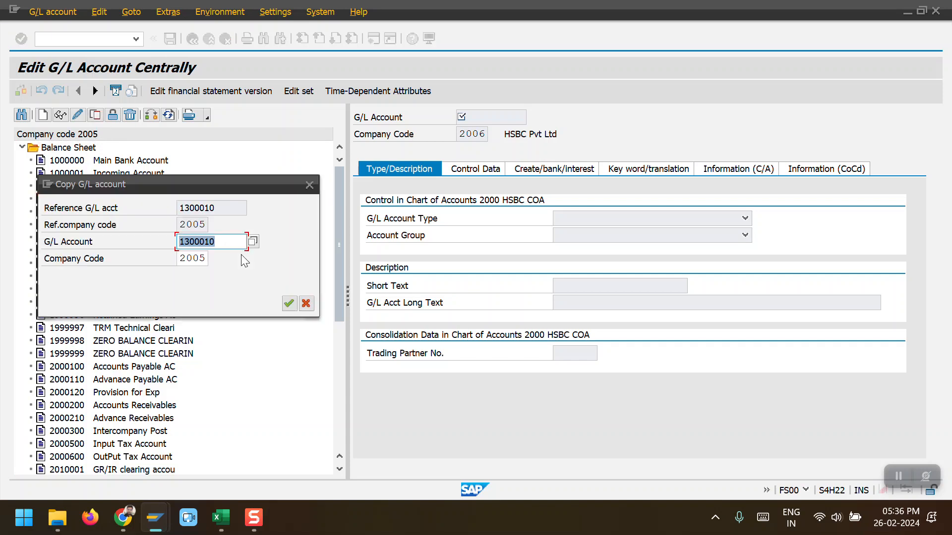
click(211, 257)
text(6)
key(Return)
key(ctrl+s)
click(111, 304)
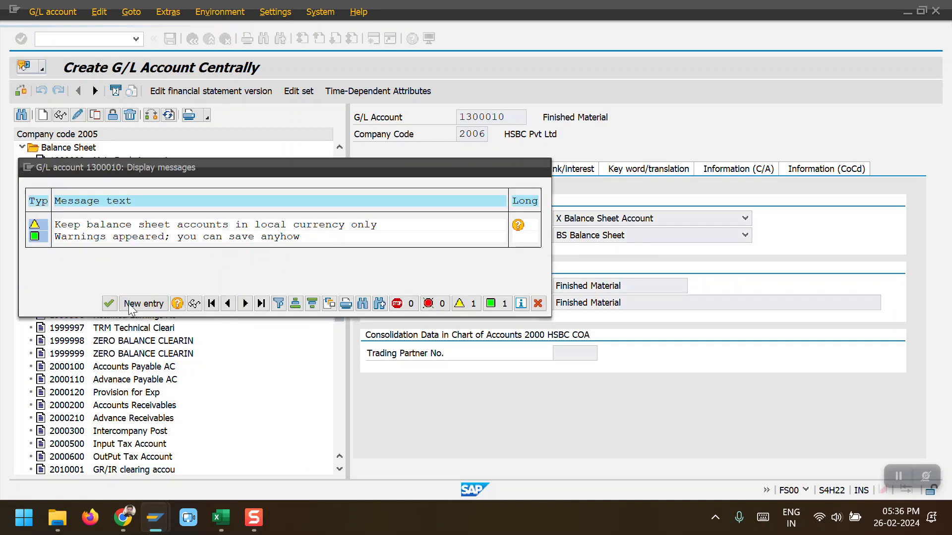
Step: Return to the goods receipt, close the error log and post the goods receipt for order 1000258
key(alt+Tab)
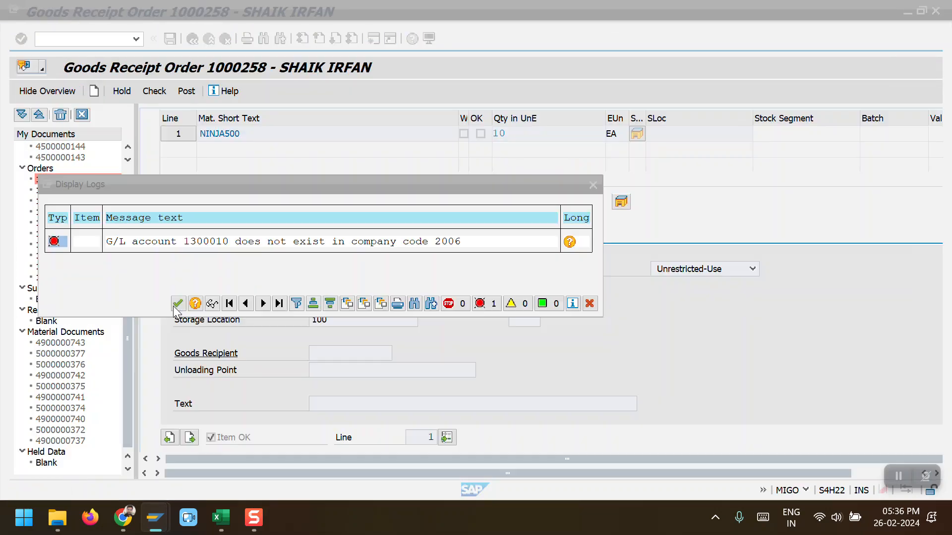
click(179, 302)
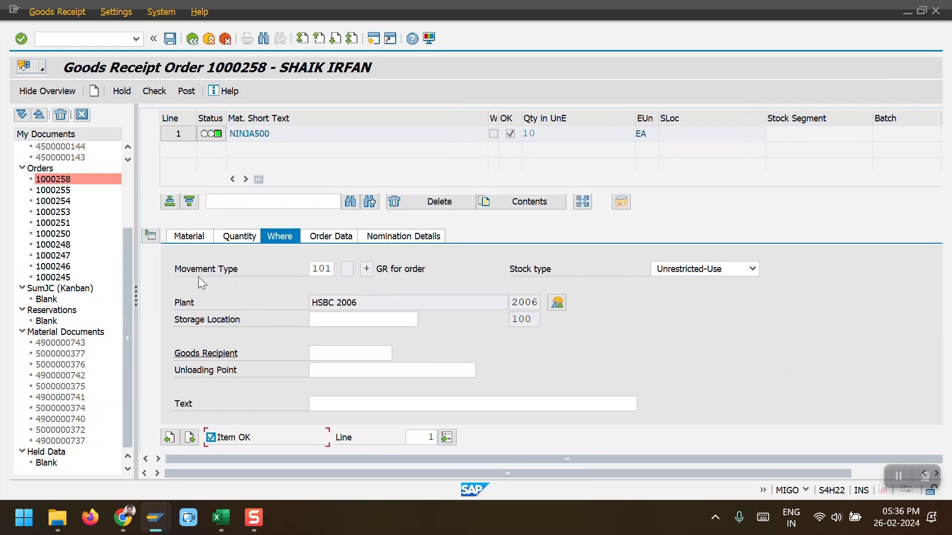
click(186, 91)
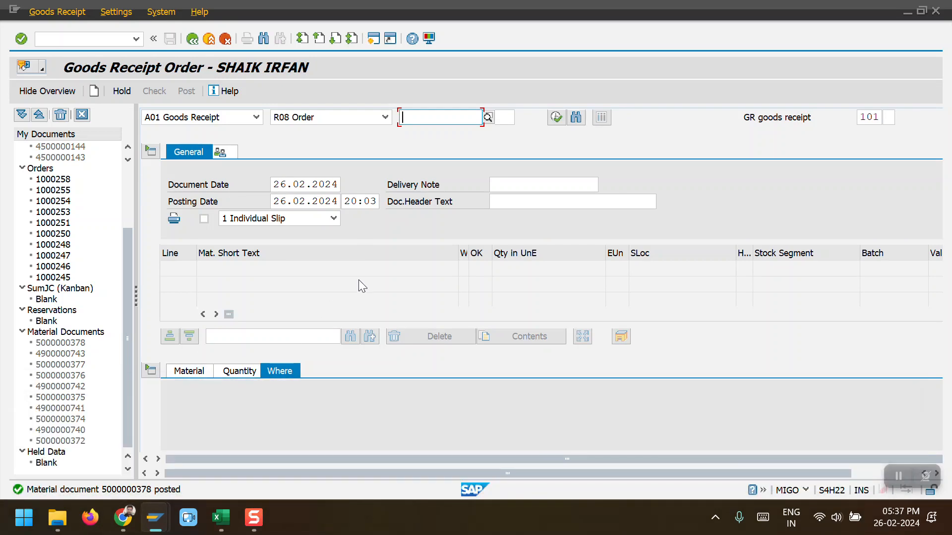
click(256, 118)
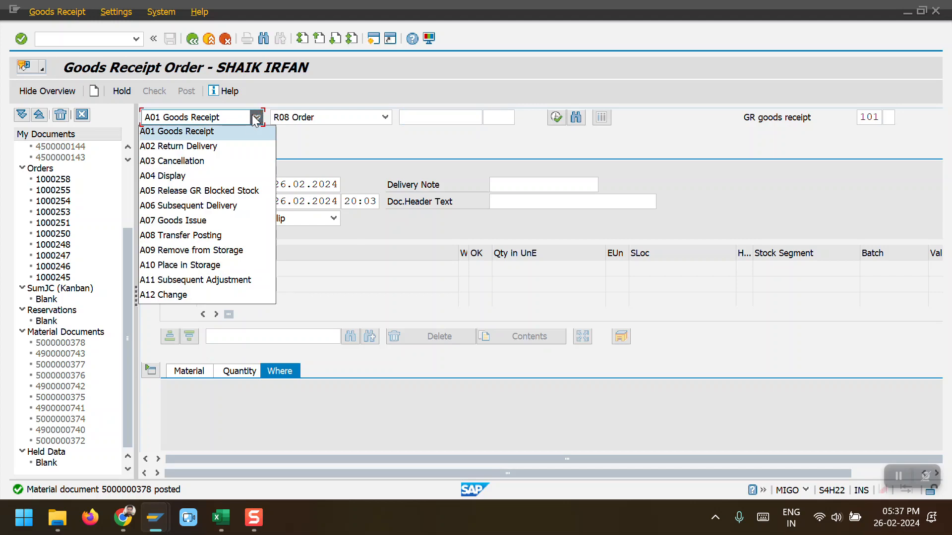
click(224, 175)
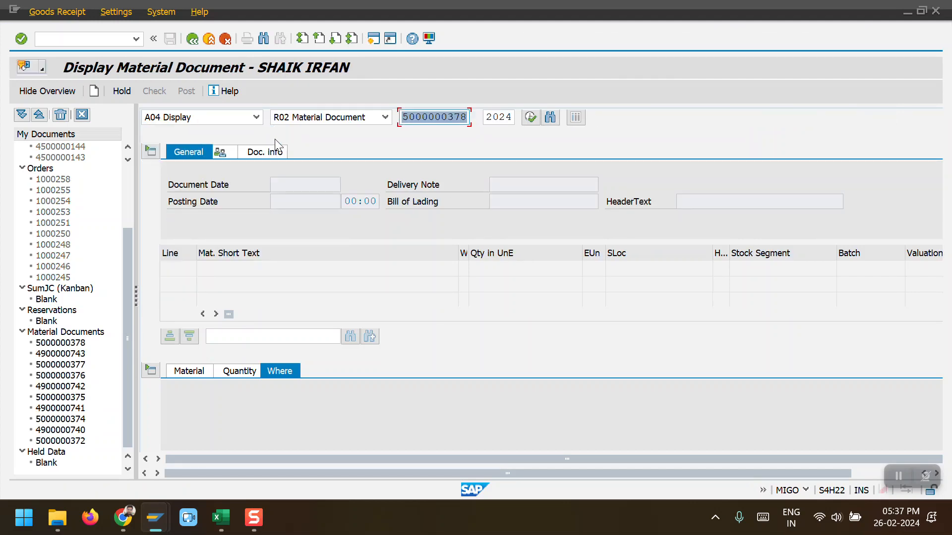
click(526, 118)
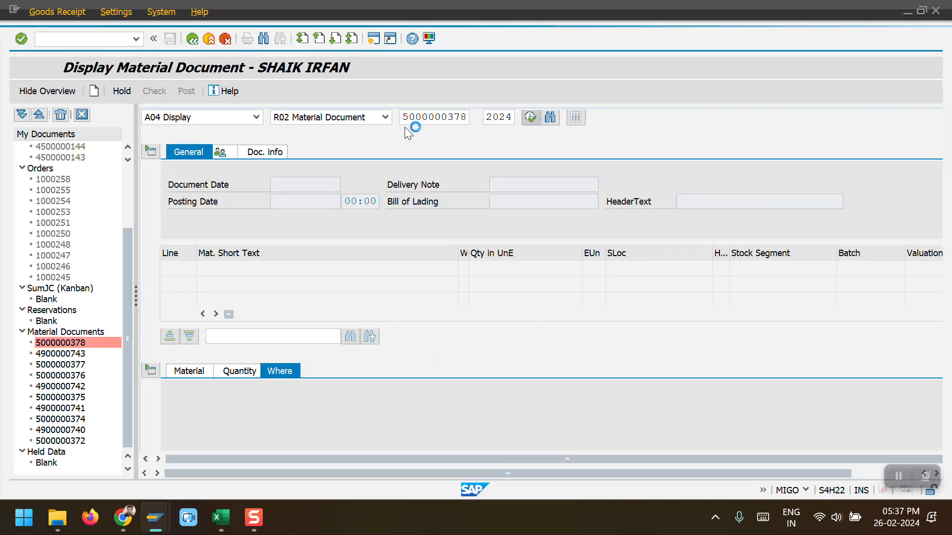
Step: Open the material document's accounting document from its FI documents list
click(269, 153)
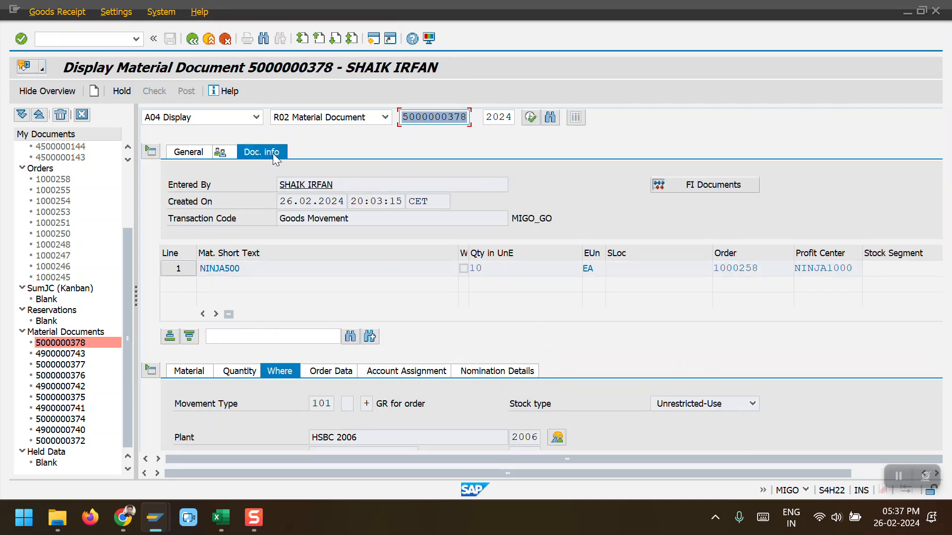
click(677, 182)
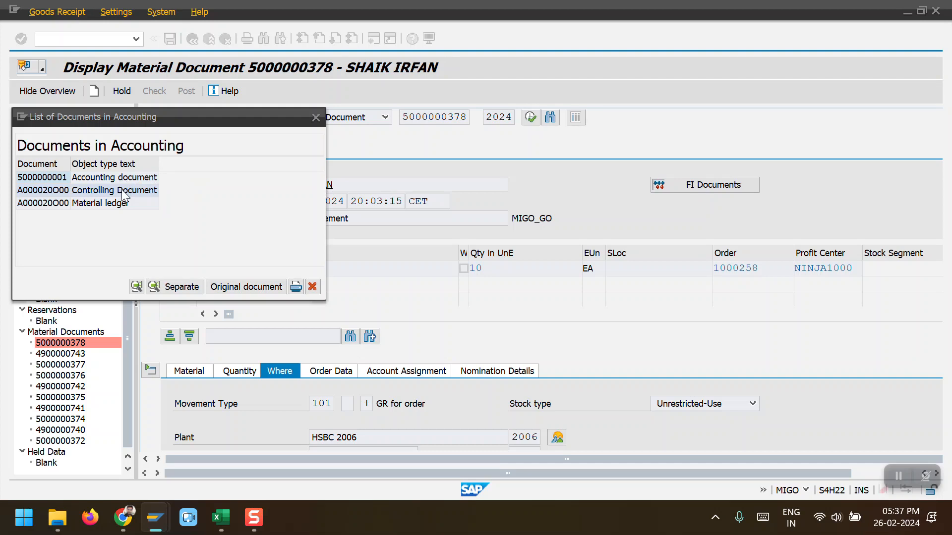
click(58, 179)
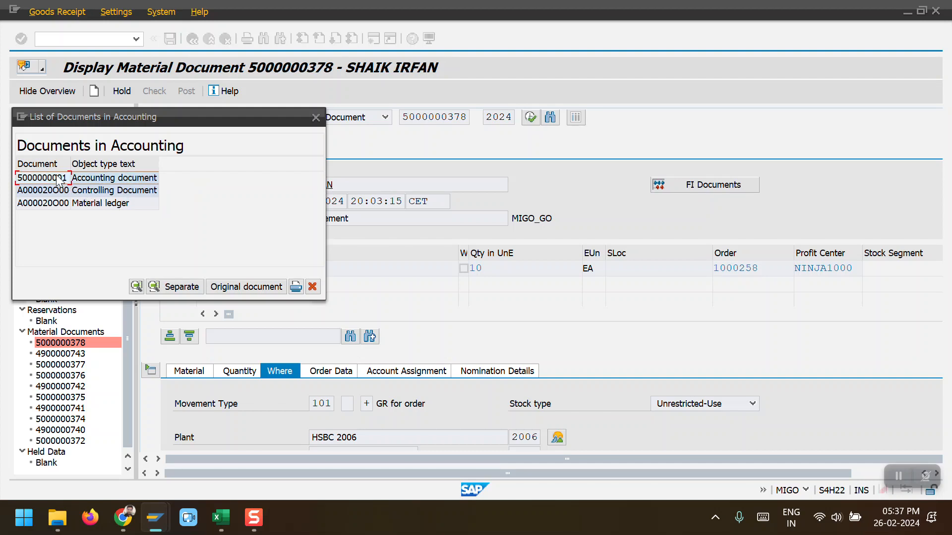
double_click(58, 178)
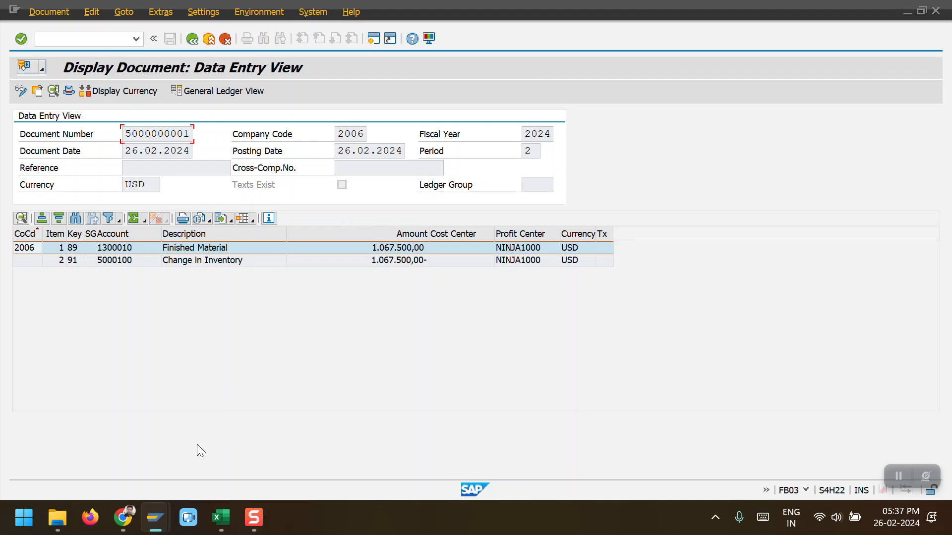
Step: Return to production order 1000258 and reopen its cost analysis to refresh the cost trend
mouse_move(165, 505)
click(493, 433)
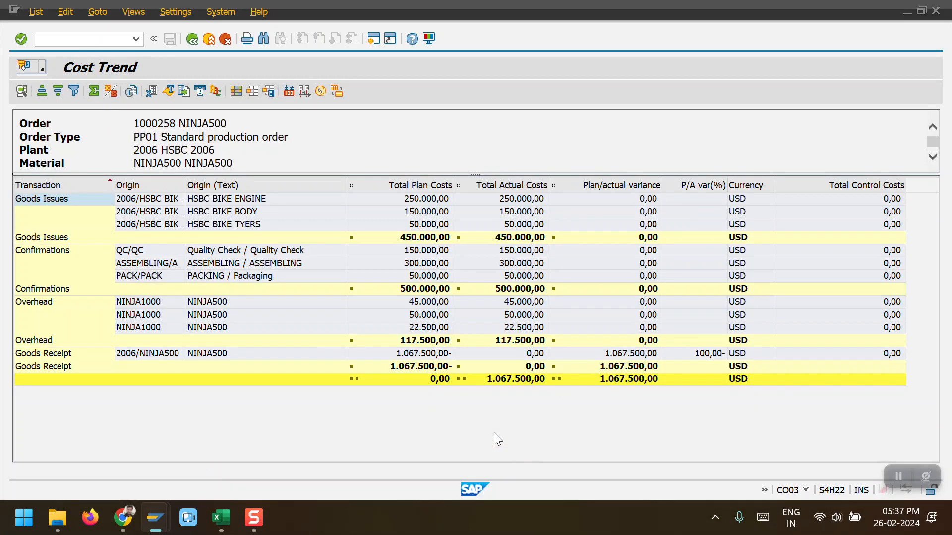
click(192, 40)
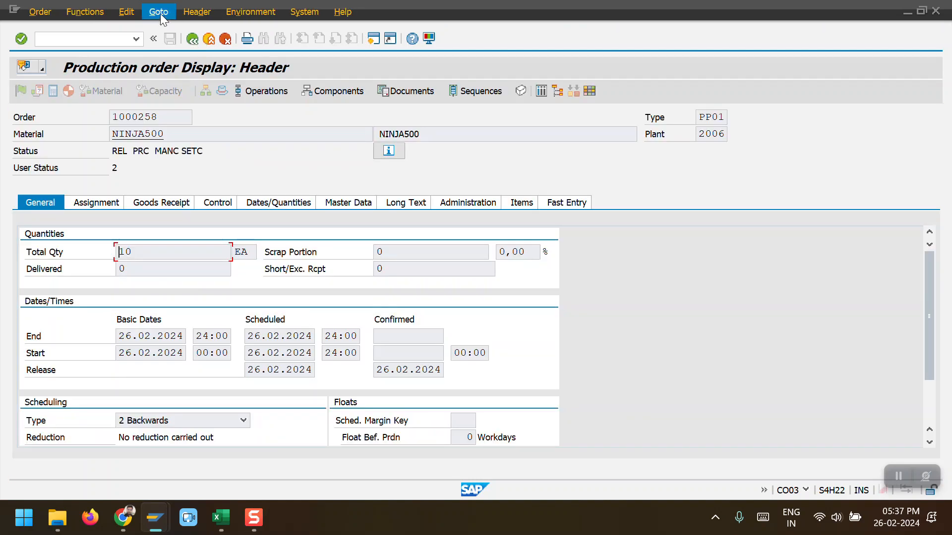
click(160, 13)
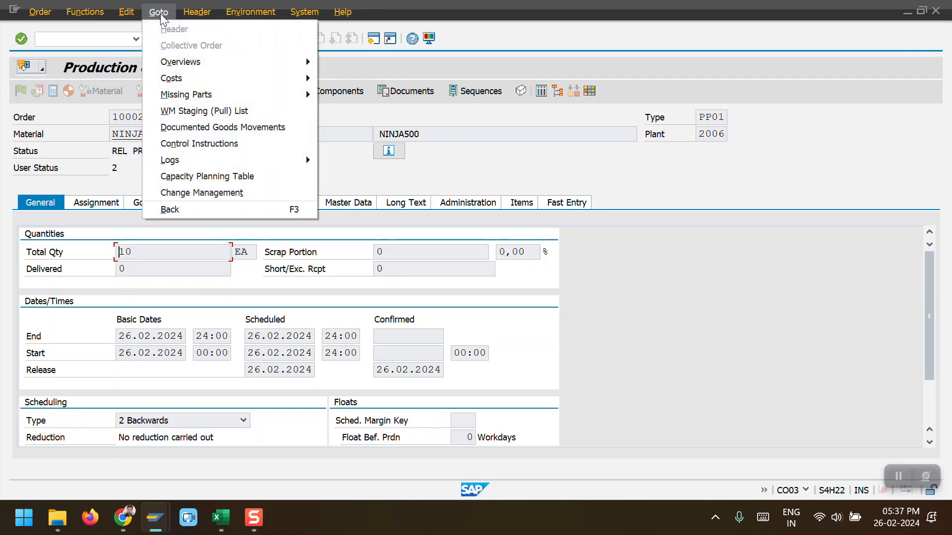
mouse_move(199, 78)
click(364, 82)
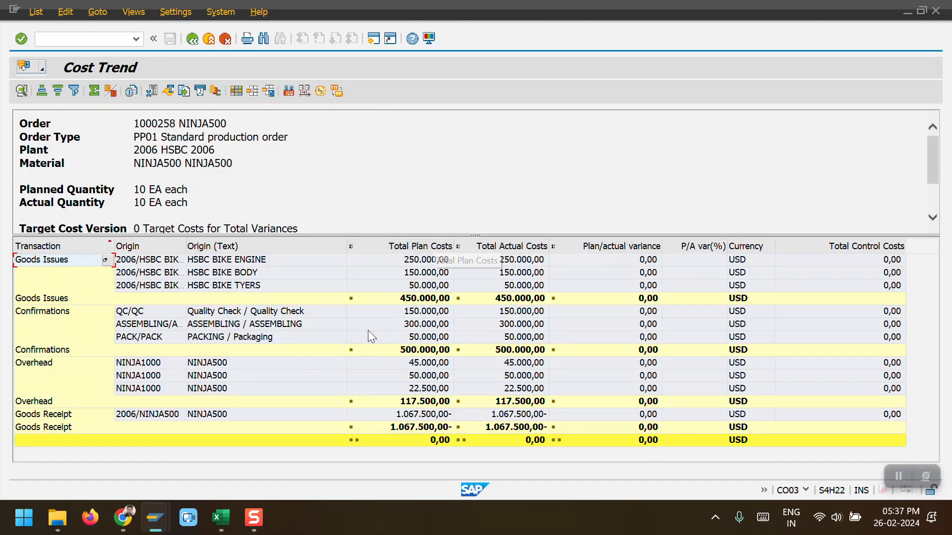
Step: Review the total plan costs, total actual costs and plan/actual variance columns of the order's cost trend
drag(471, 234, 457, 184)
click(422, 389)
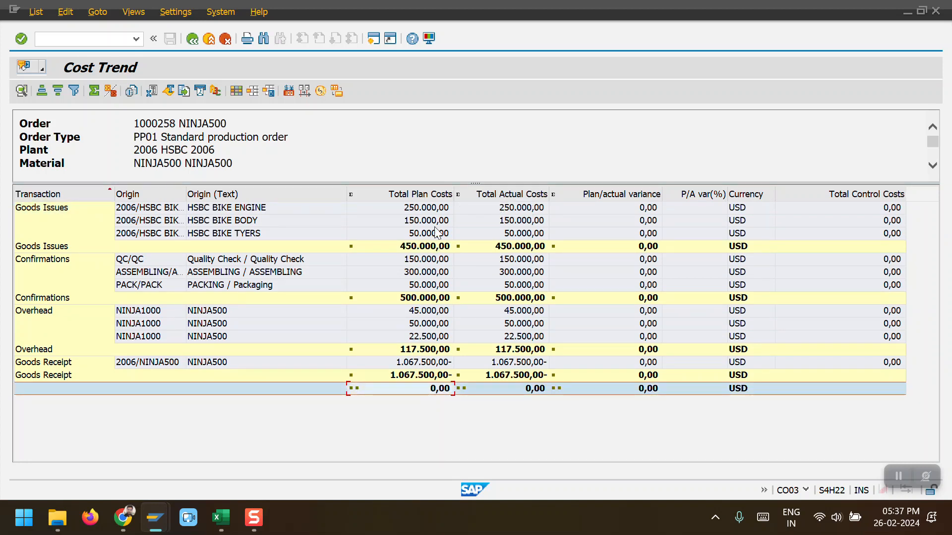
click(419, 194)
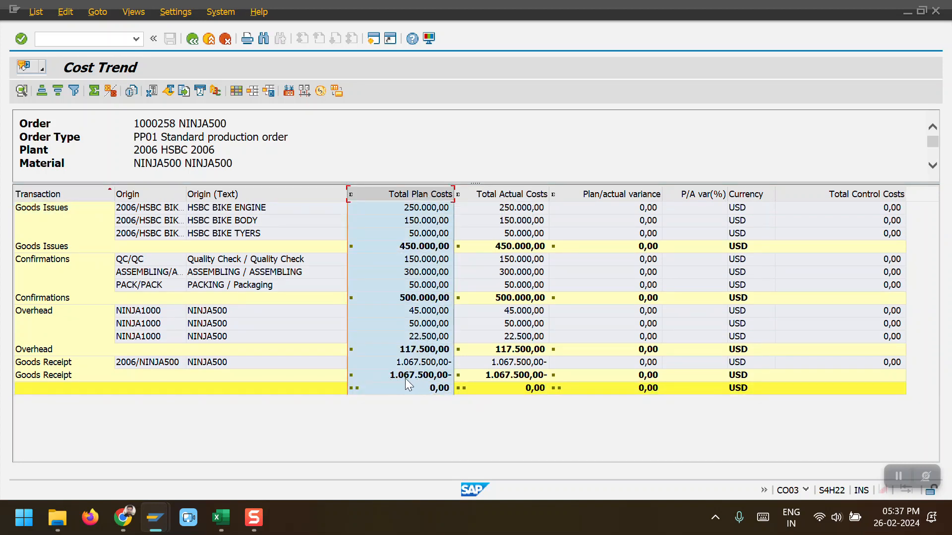
click(516, 194)
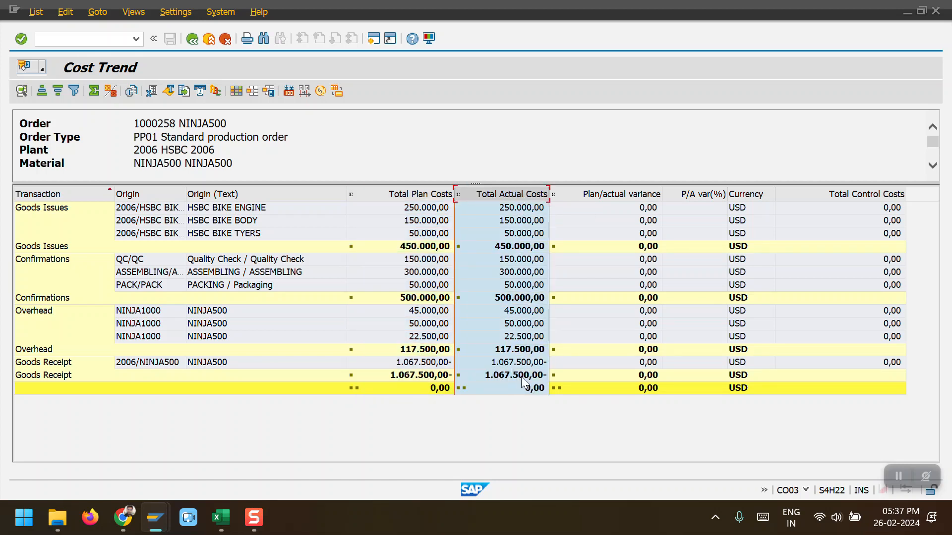
click(634, 194)
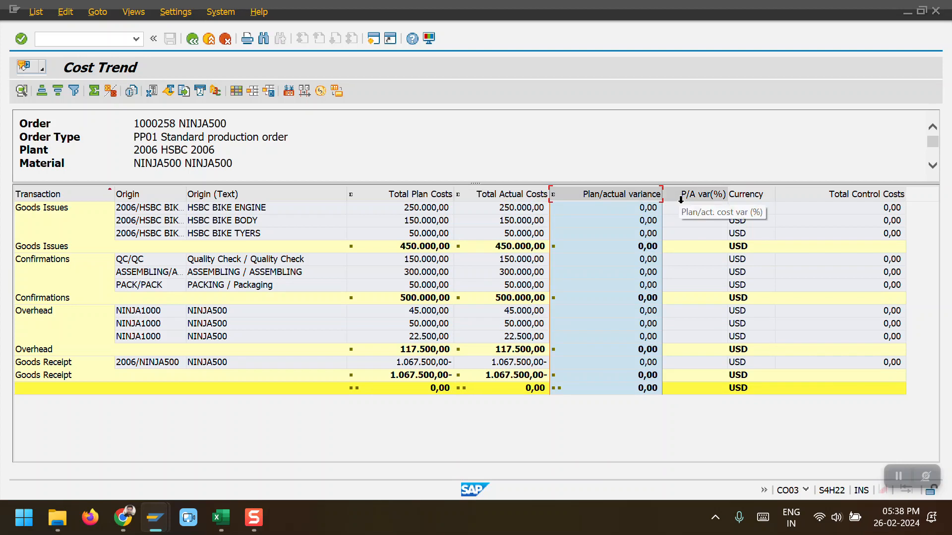
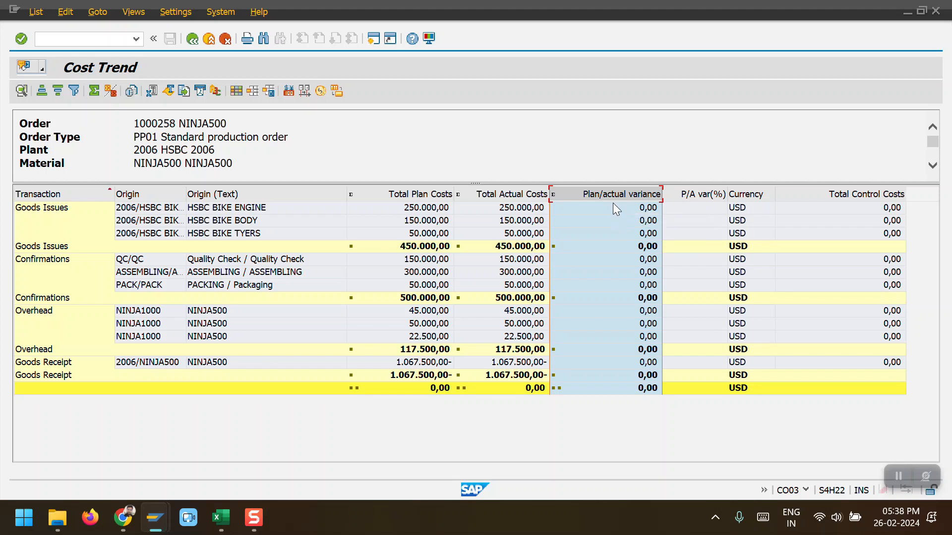
Step: Leave the cost trend and close the document, G/L account and cost estimate screens to return to the main menu
click(192, 40)
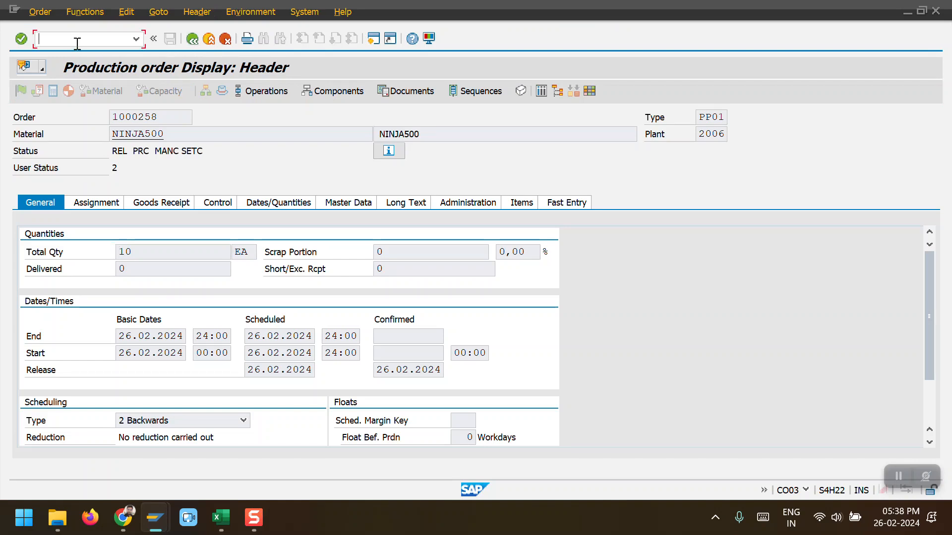
key(F3)
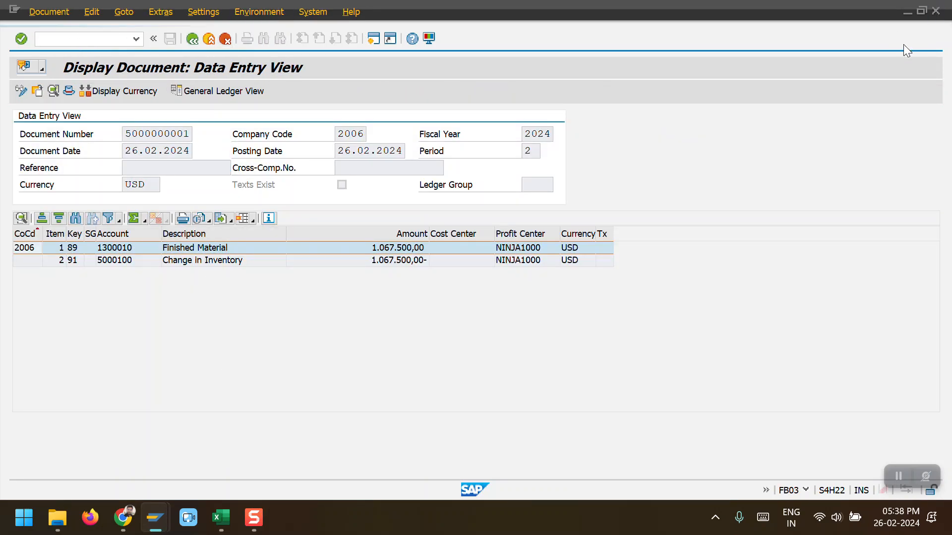
key(F3)
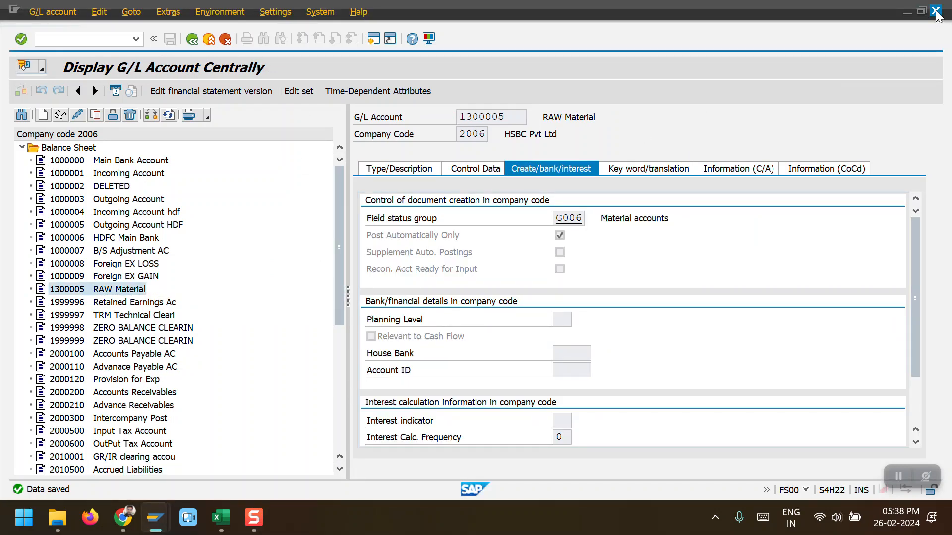
click(936, 12)
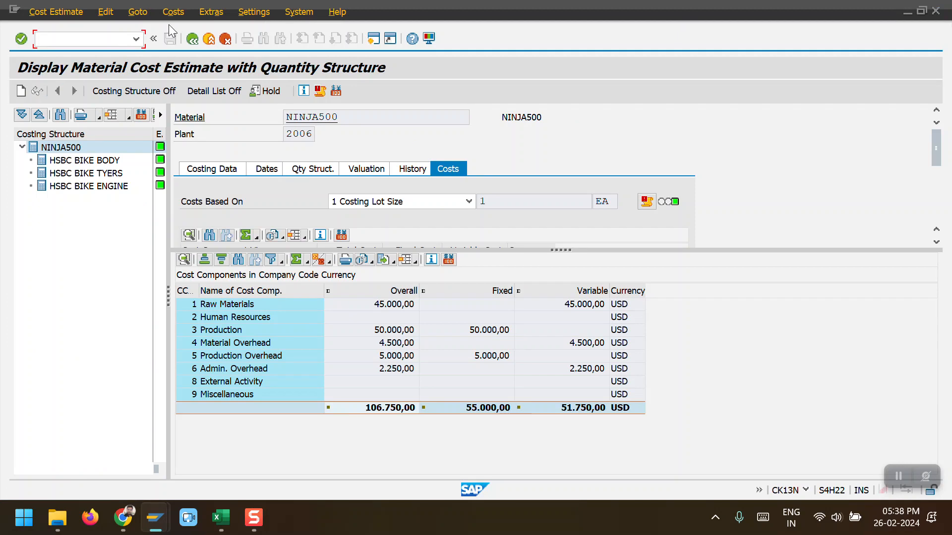
click(936, 12)
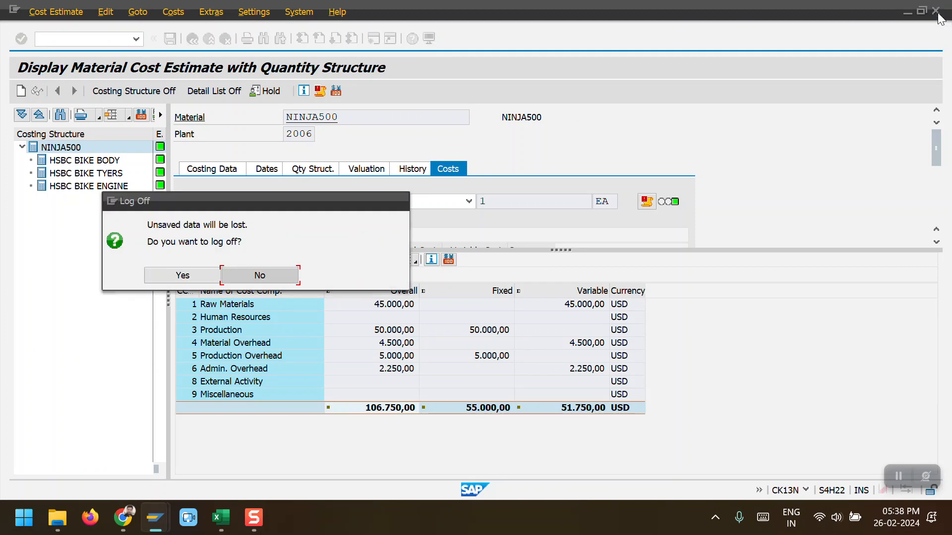
click(233, 273)
click(94, 38)
text(/N)
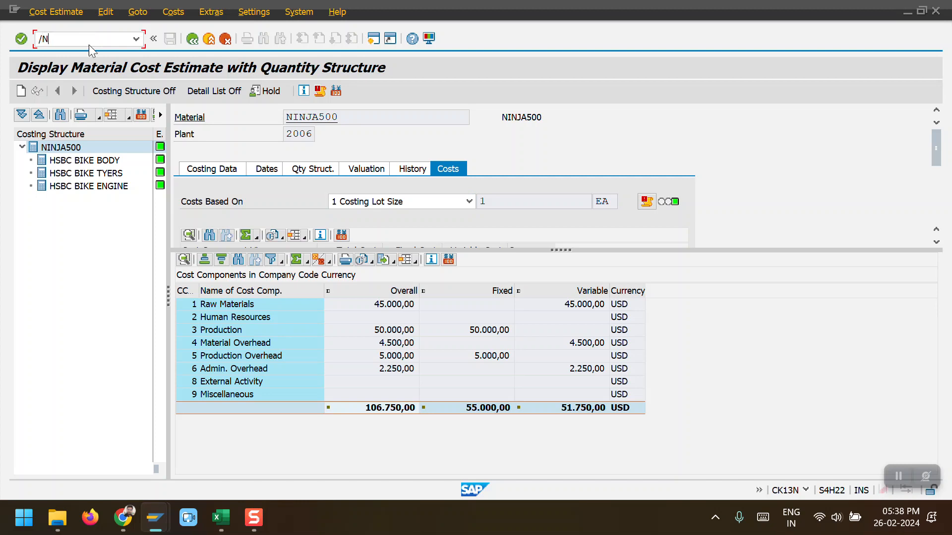
key(Return)
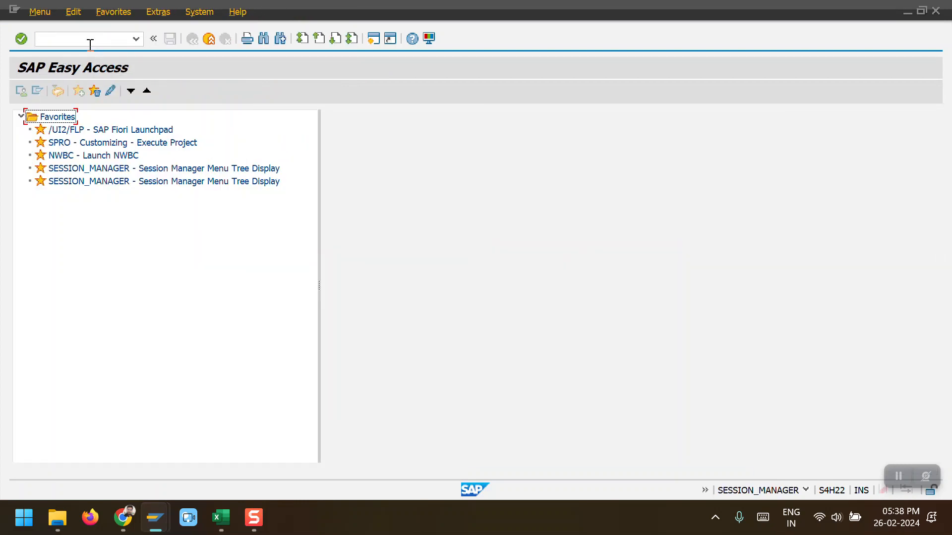
Step: Start creating a PP01 production order for material NS500 in plant 2005
click(77, 38)
text(CO03)
key(Return)
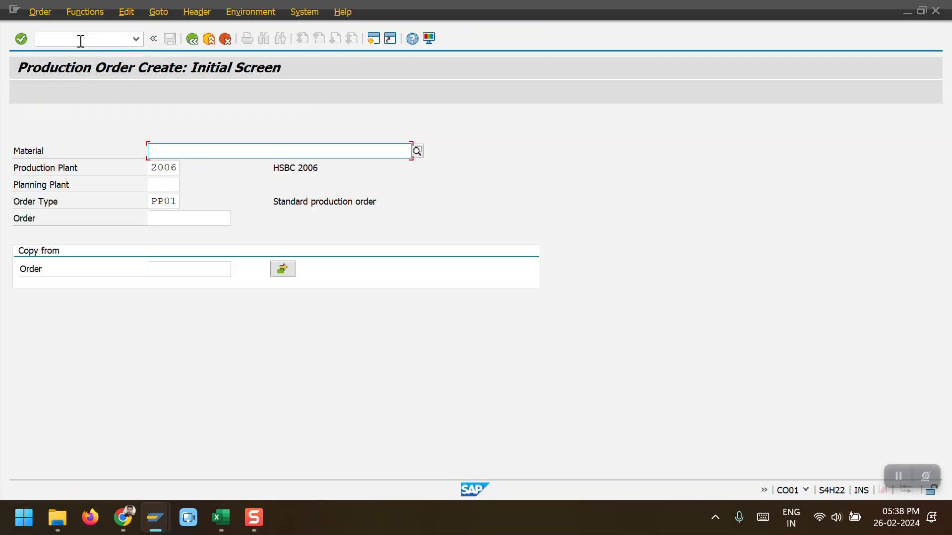
key(Tab)
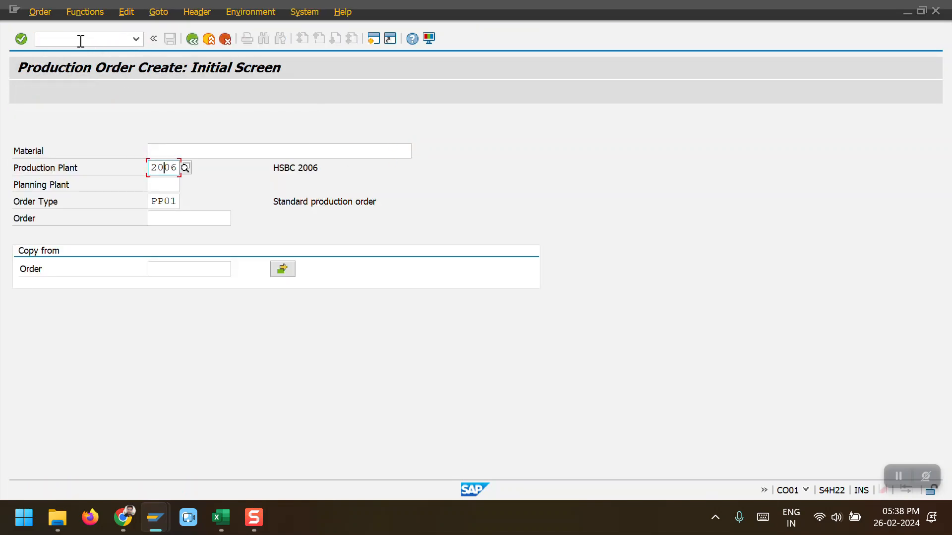
key(BackSpace)
text(5)
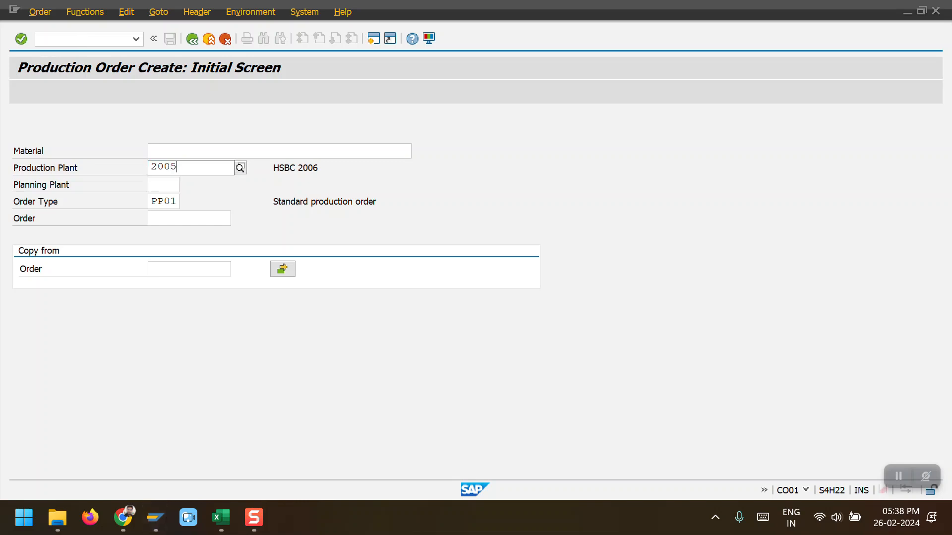
key(Return)
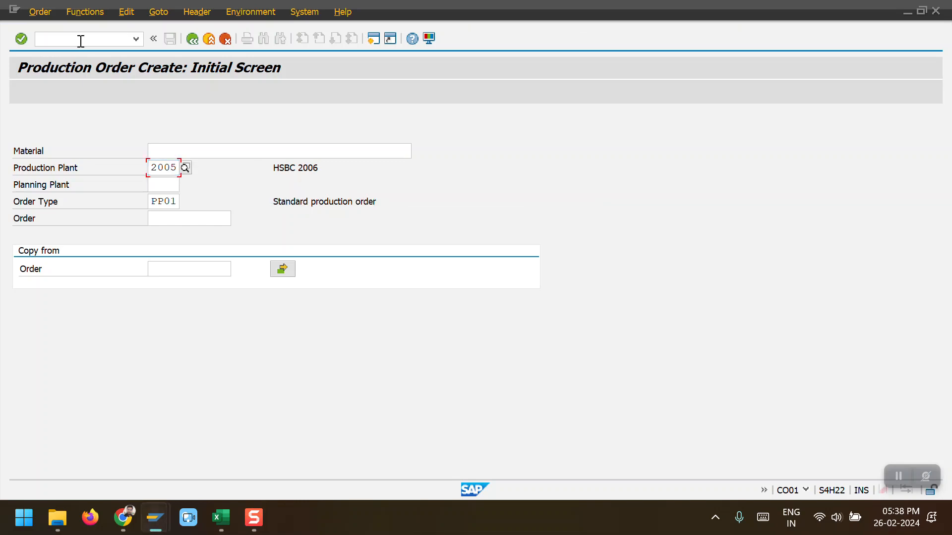
key(shift+Tab)
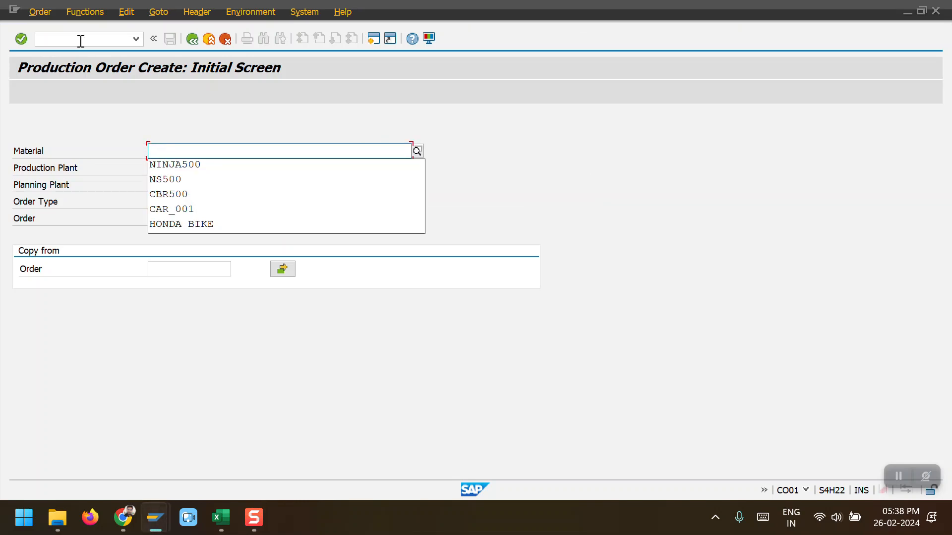
key(Down)
key(Down)
key(Return)
key(Tab)
key(Tab)
key(Return)
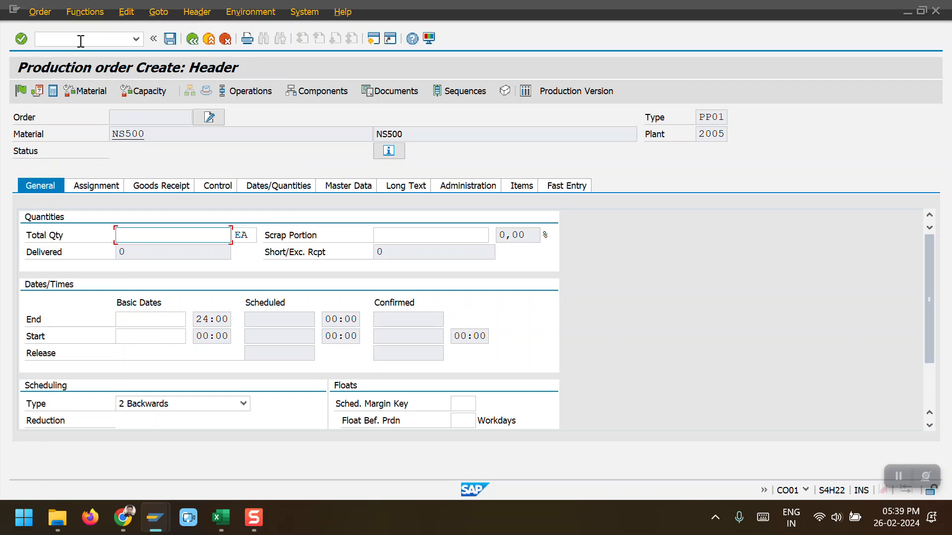
Step: Set the order's total quantity to 10 EA and its basic end date to 26.02.2024
text(10)
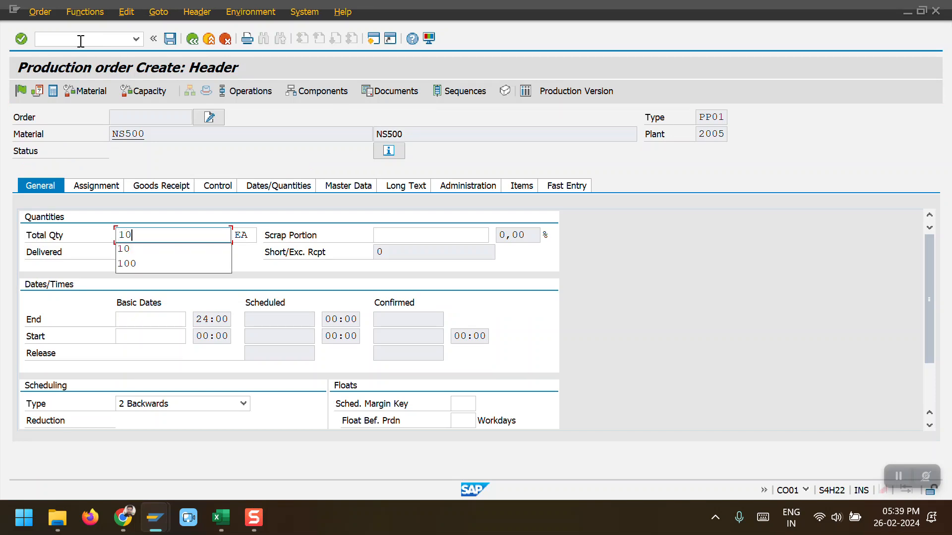
key(Escape)
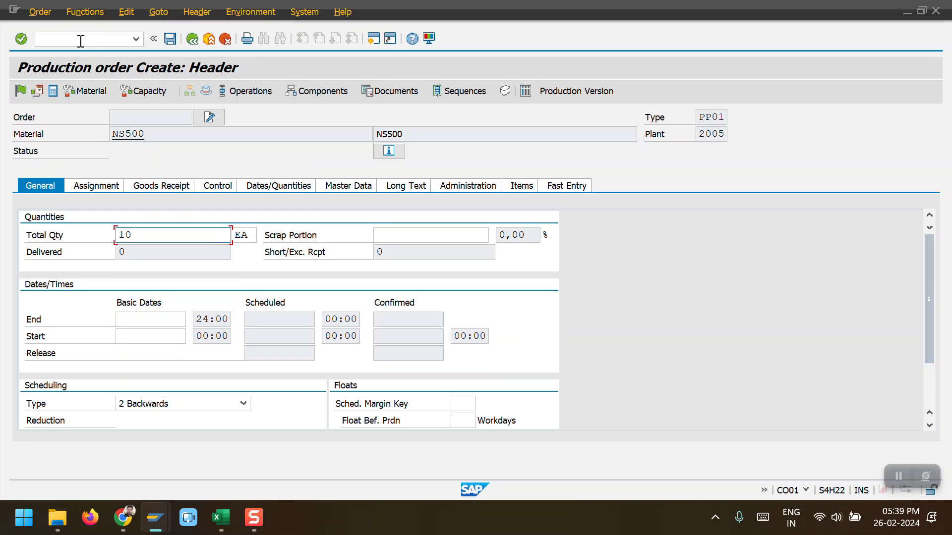
key(Down)
text(26022024)
key(Down)
key(Return)
key(Return)
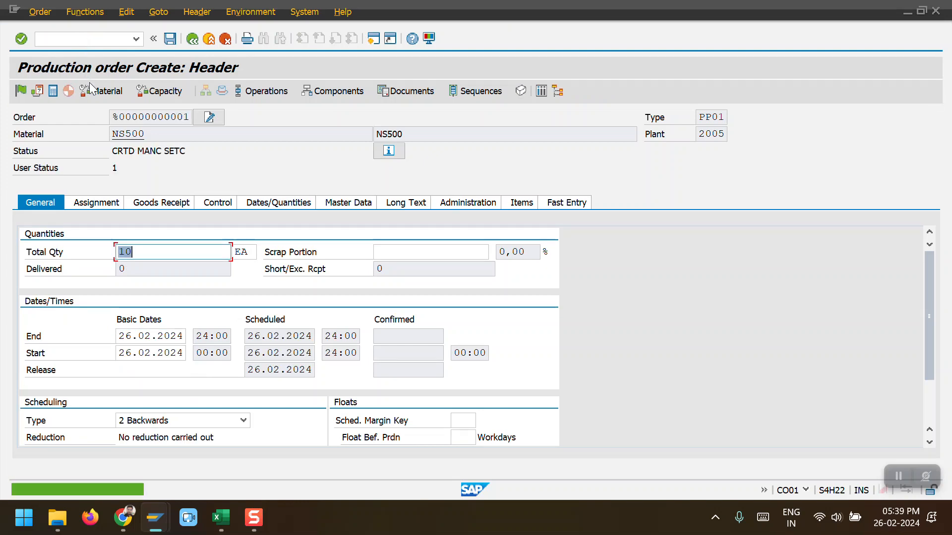
Step: Set the order's costing sheet to PP-PC1 in its control data
click(176, 201)
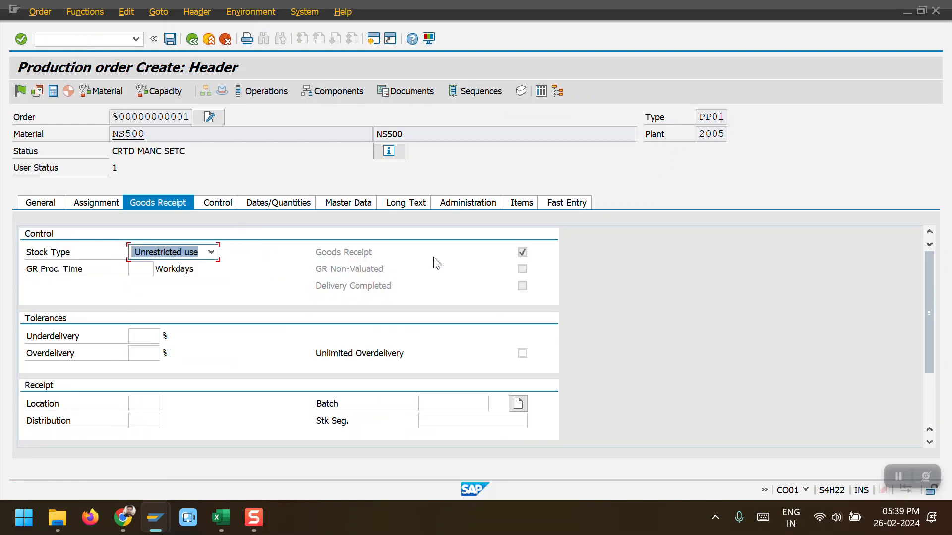
click(228, 204)
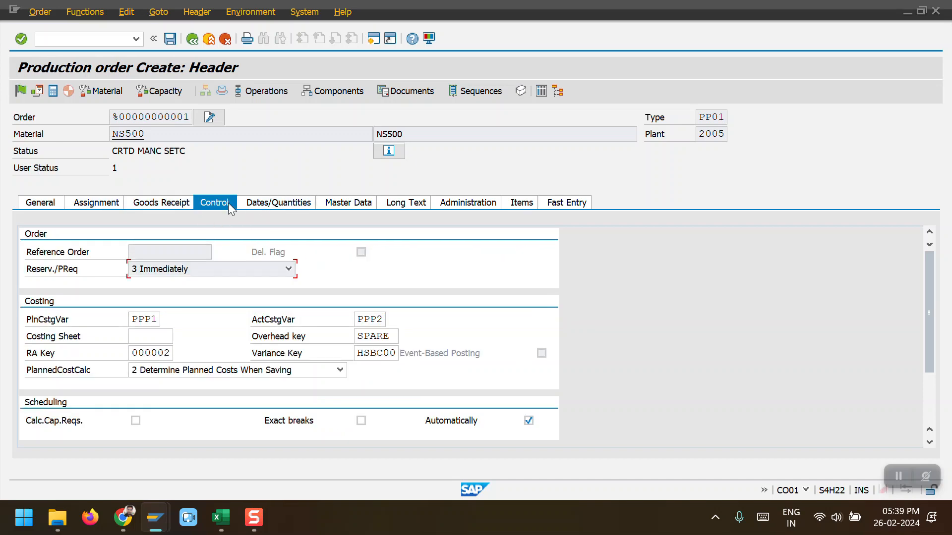
click(151, 337)
key(Down)
key(Return)
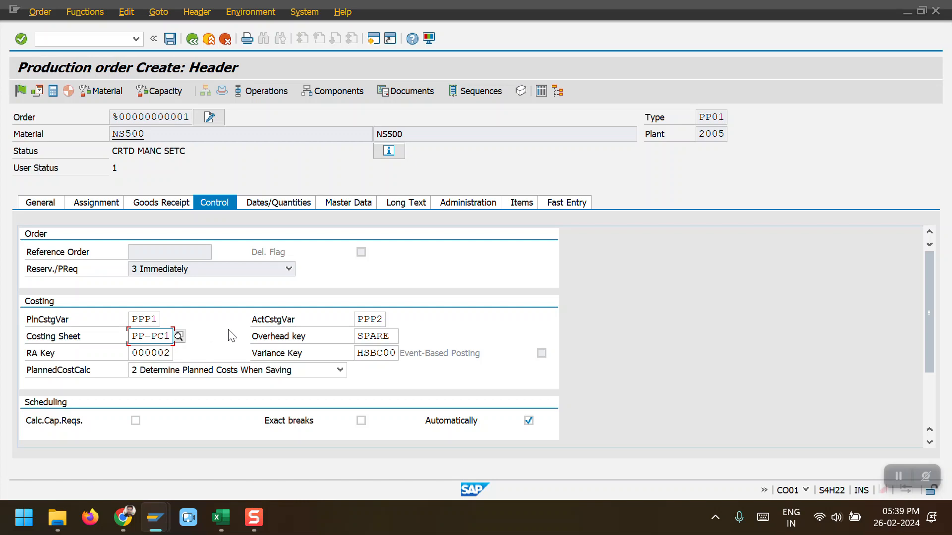
key(Return)
Step: Release the order and set its user status to GR allowed
click(21, 91)
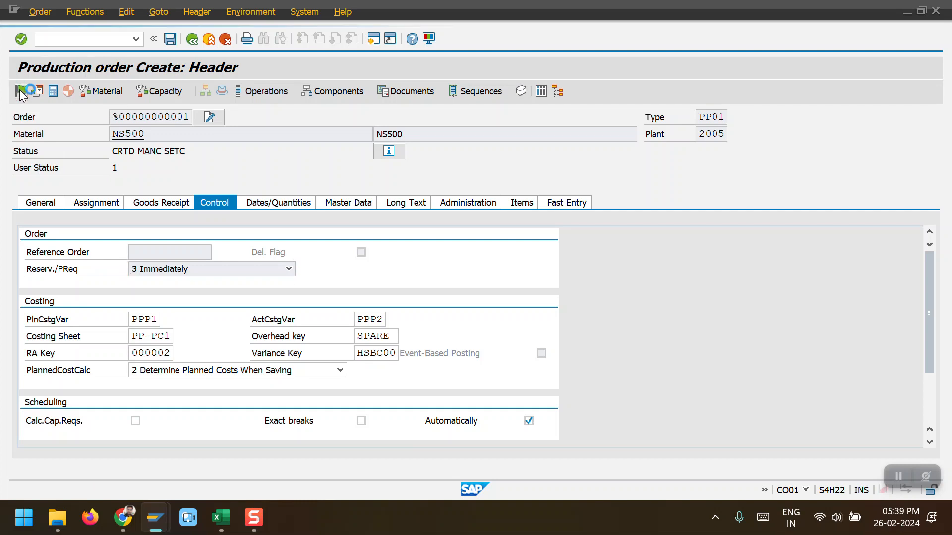
double_click(115, 148)
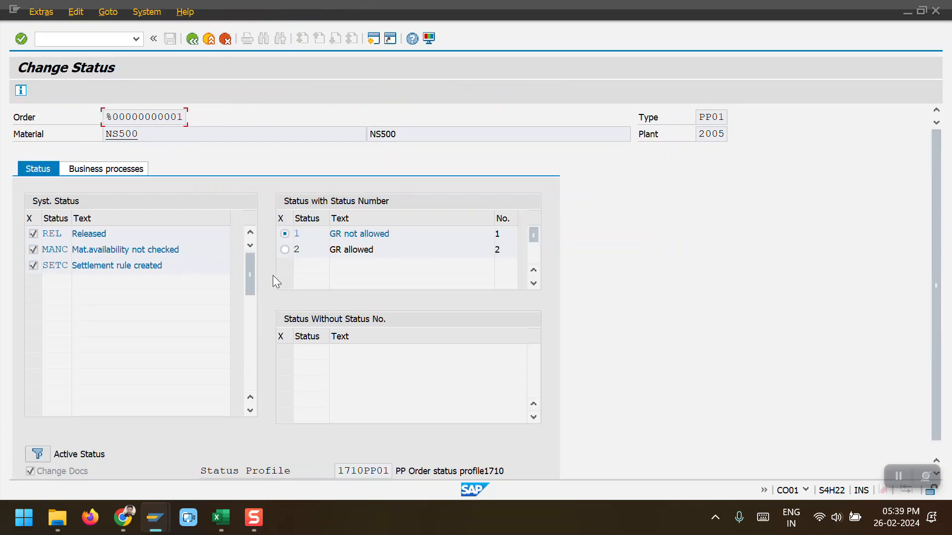
click(285, 250)
Step: Save the new NS500 production order
click(191, 39)
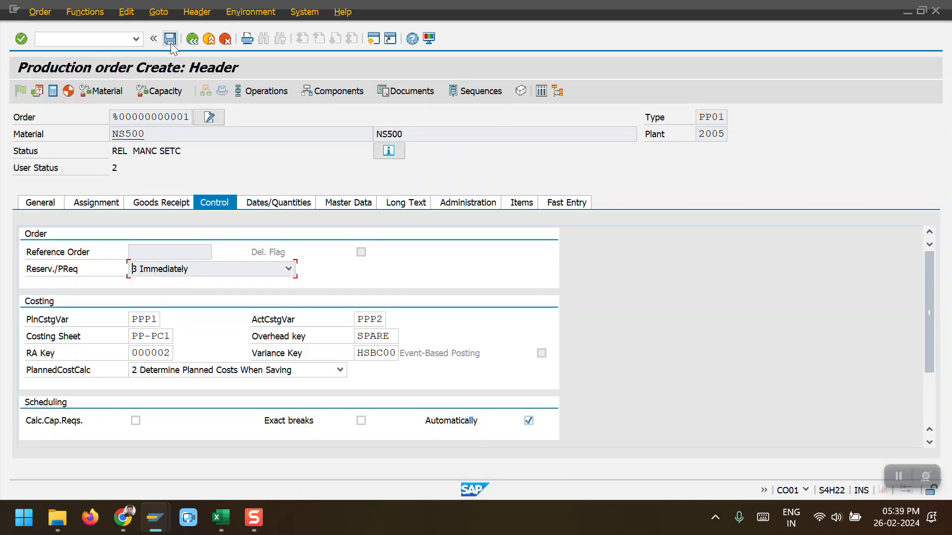
click(170, 39)
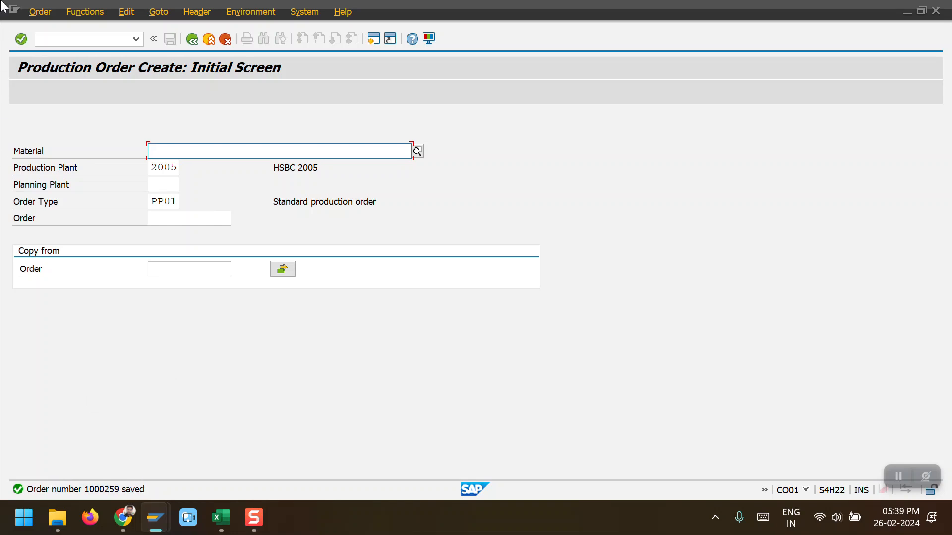
Step: Display production order 1000259 and open its cost analysis
click(39, 11)
click(59, 94)
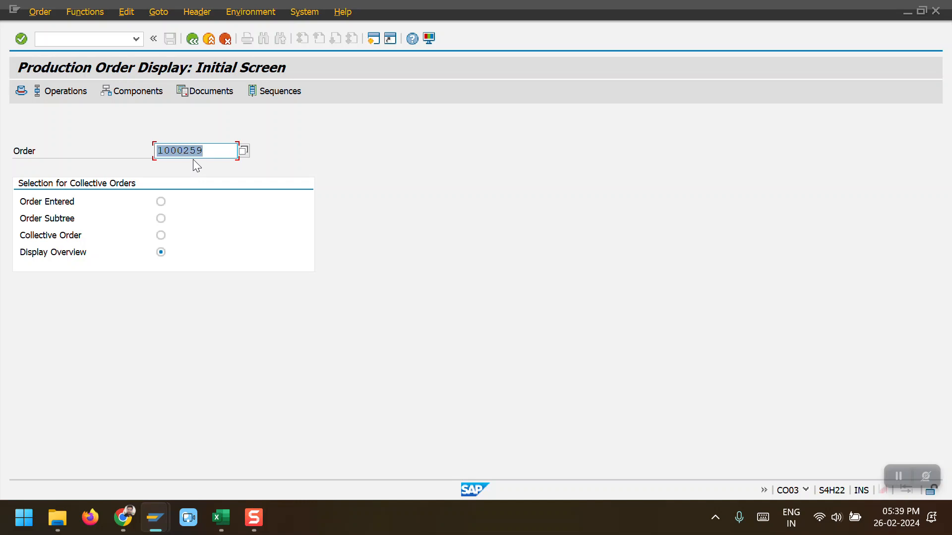
key(Return)
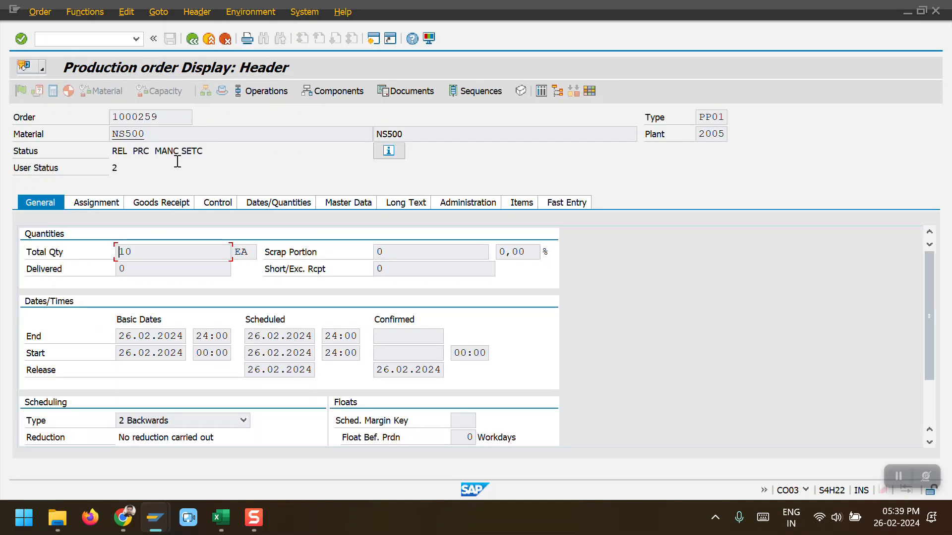
click(122, 149)
double_click(123, 150)
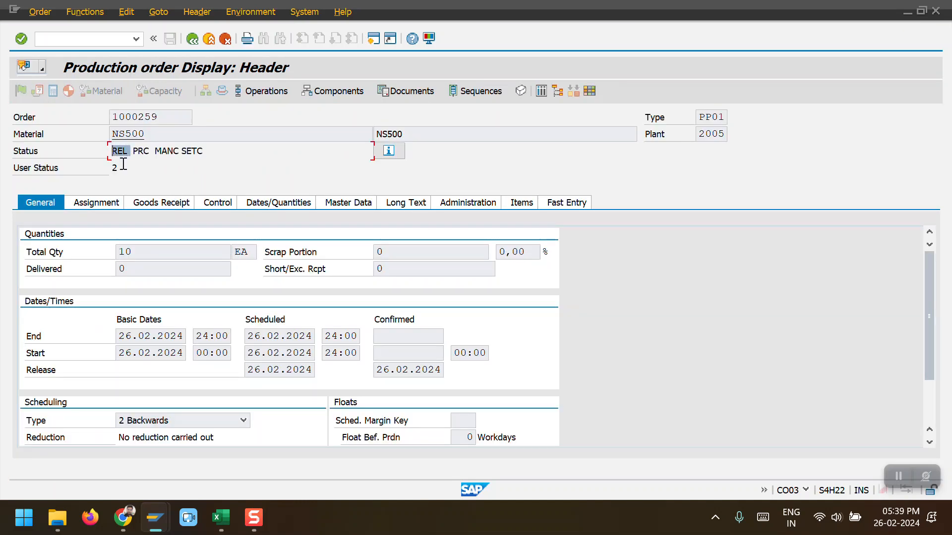
click(160, 12)
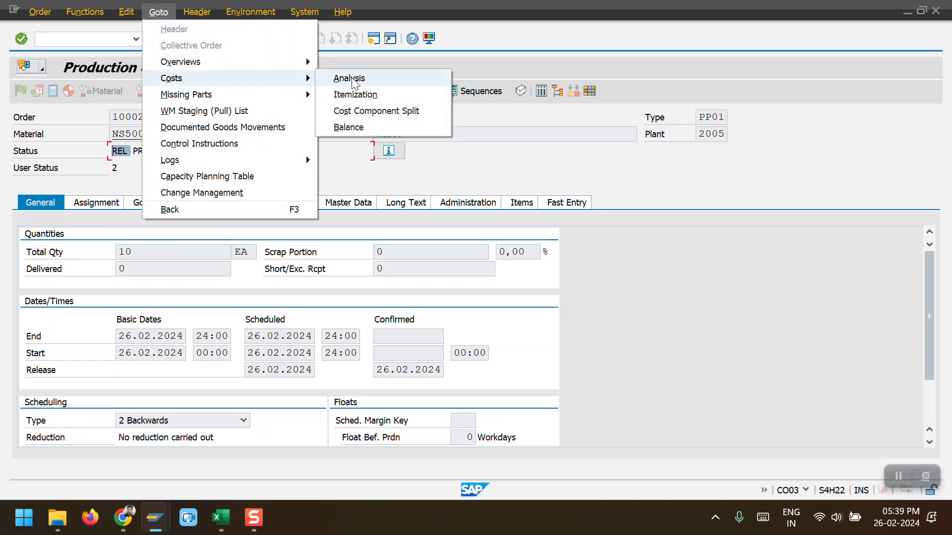
click(353, 77)
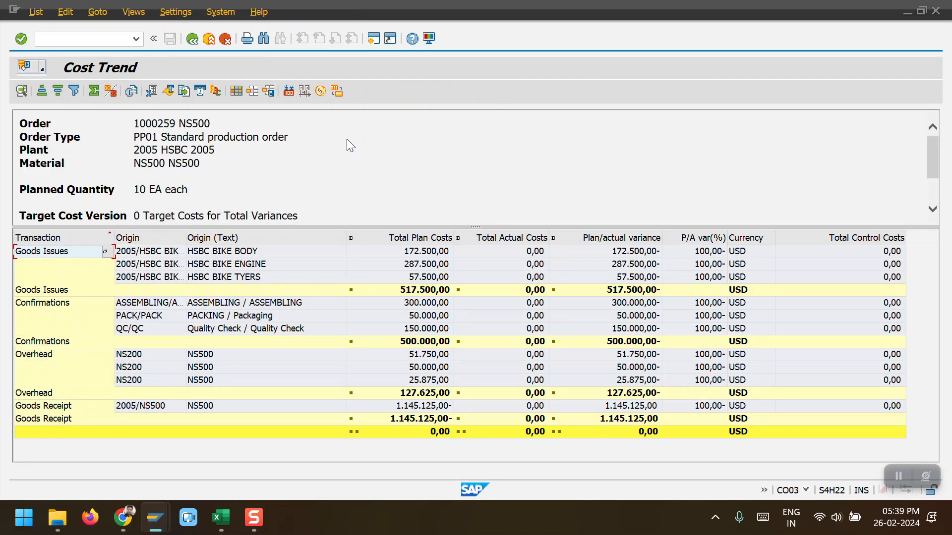
Step: Review the total plan costs and total actual costs columns of order 1000259's cost trend
drag(475, 227, 470, 178)
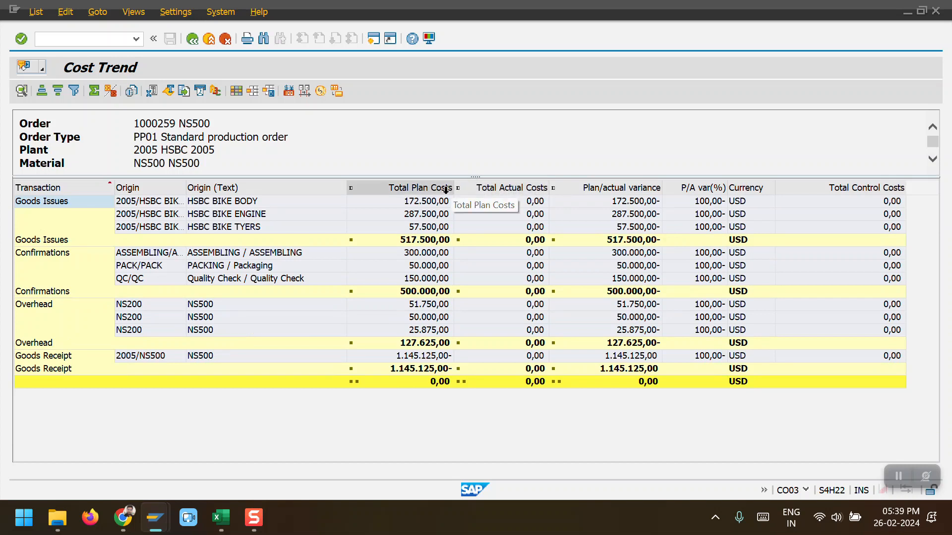
click(443, 187)
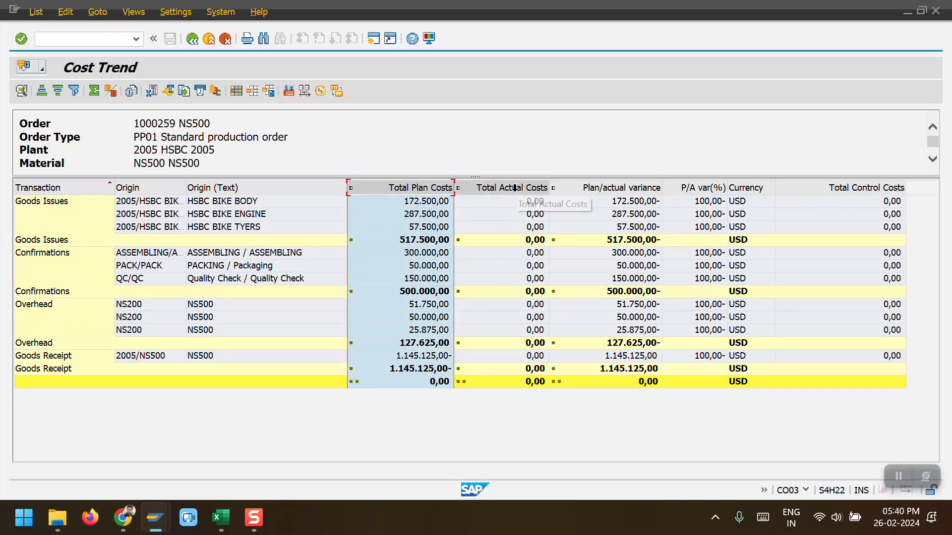
click(496, 187)
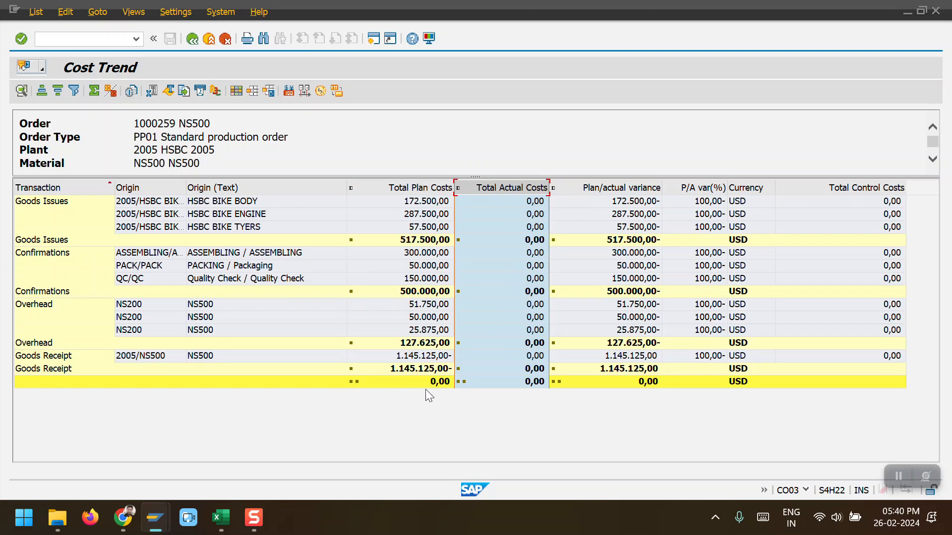
Step: Open MIGO in the other session and switch it to A07 Goods Issue for an order
key(alt+Tab)
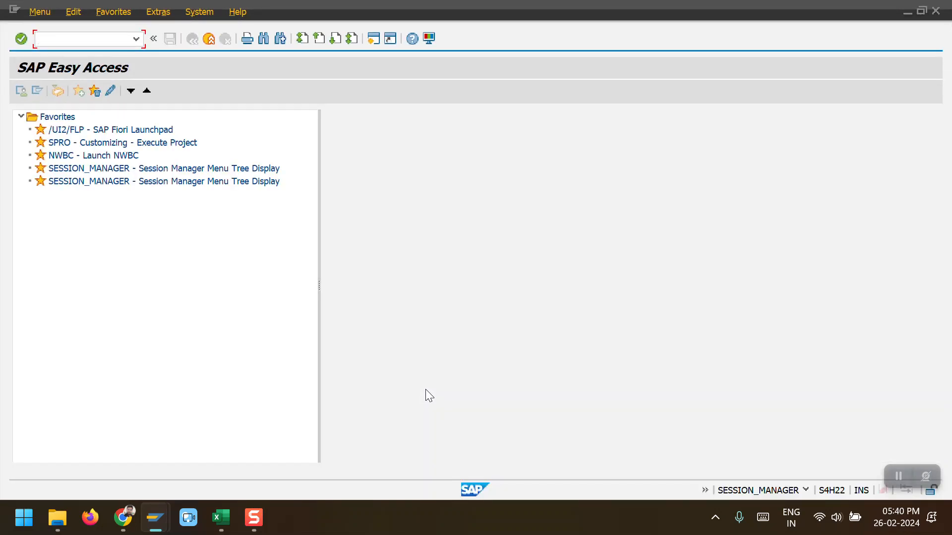
text(M)
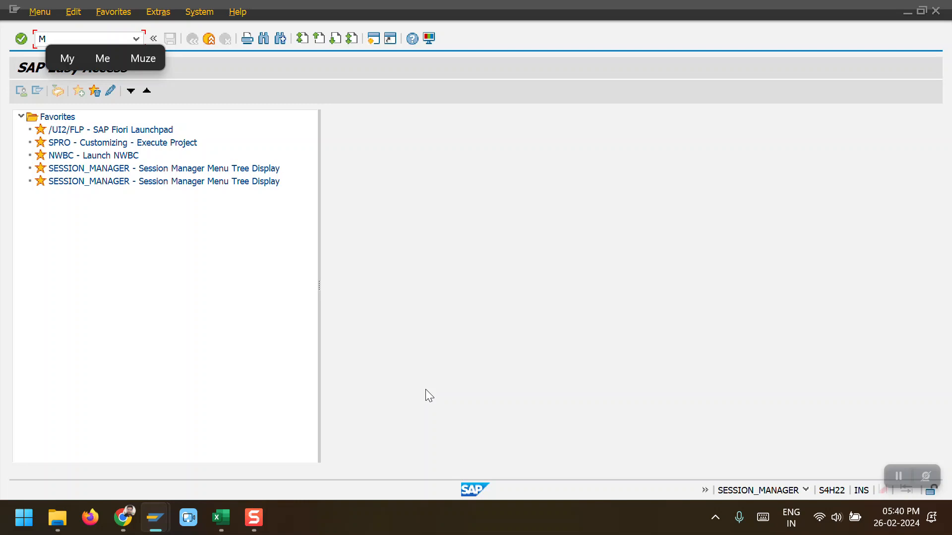
text(IGO)
key(Return)
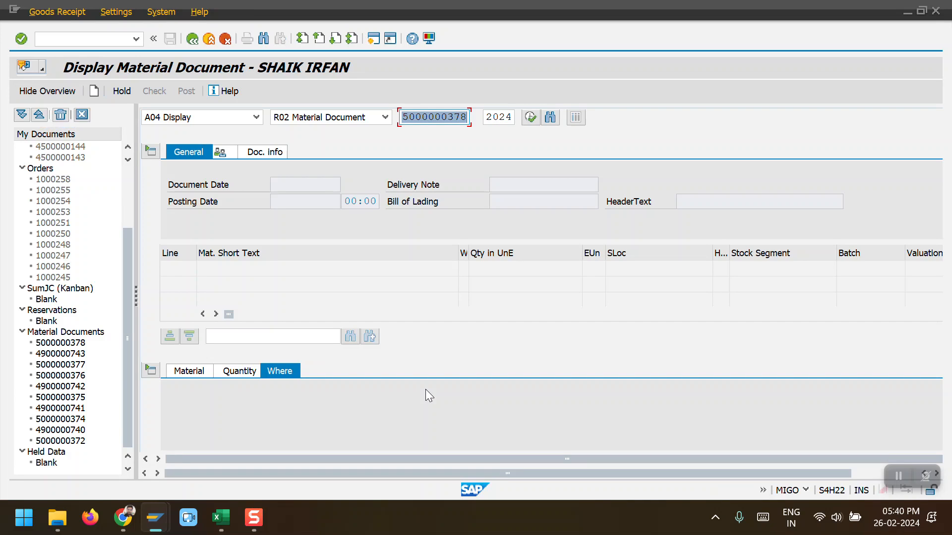
click(258, 117)
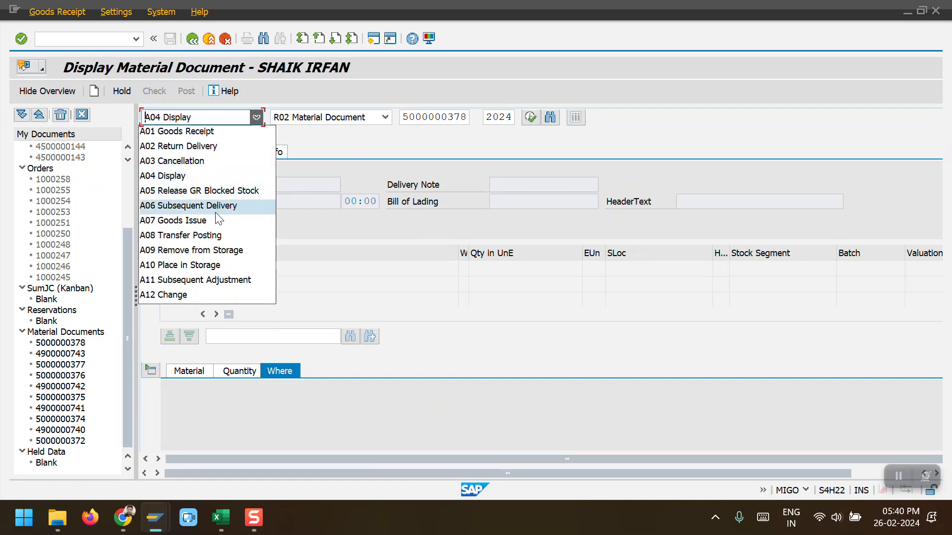
click(198, 219)
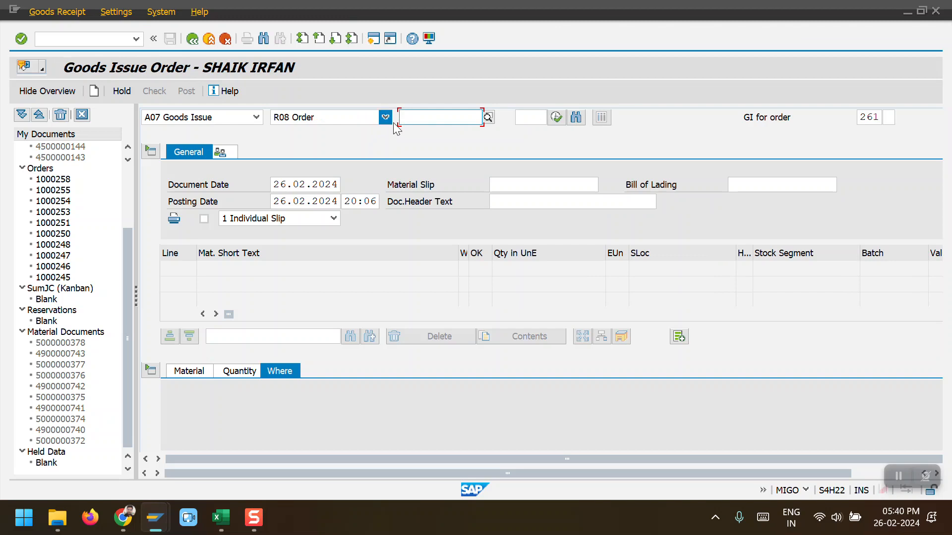
Step: Load production order 1000259 into the goods issue entry
click(437, 119)
click(436, 130)
key(BackSpace)
key(Return)
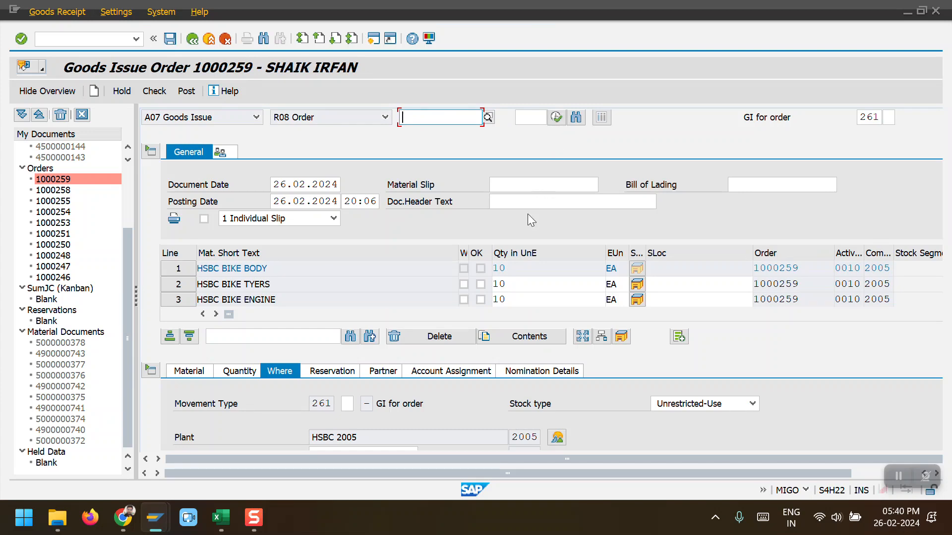
Step: Mark the bike tyres and bike engine items OK and set their storage location to 100
click(480, 284)
click(480, 299)
click(667, 286)
click(657, 299)
click(659, 299)
click(664, 312)
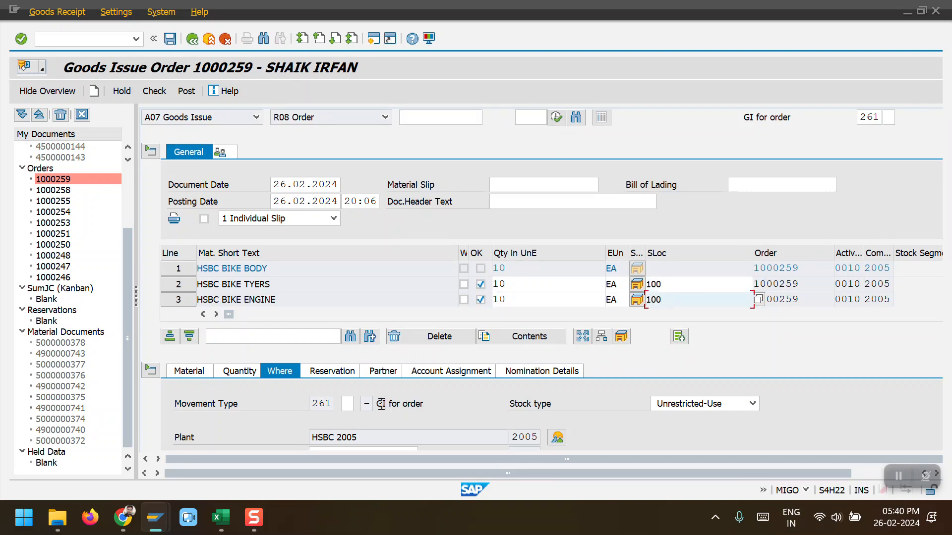
Step: Set storage location 100 for the bike body item, mark it OK, and post the goods issue
scroll(379, 399, down, 2)
click(354, 353)
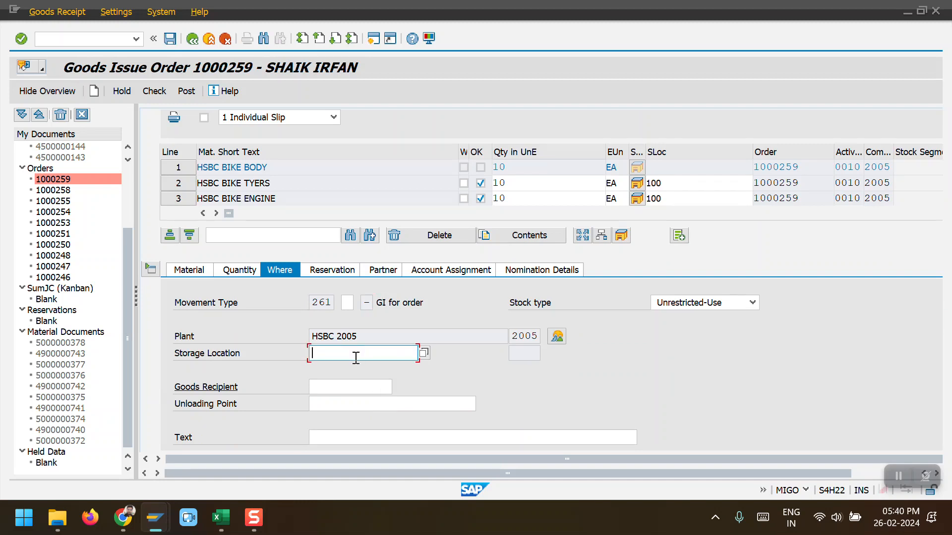
click(350, 371)
scroll(262, 411, down, 1)
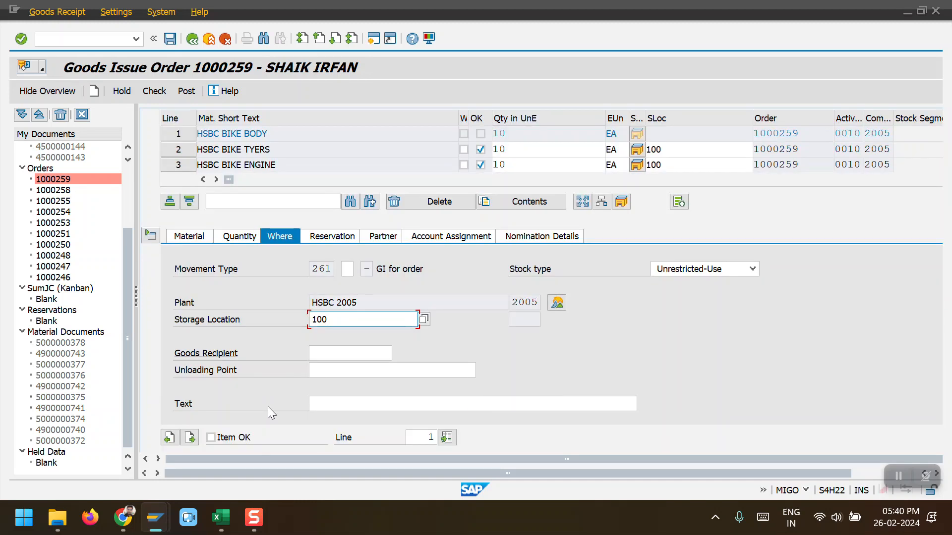
click(233, 439)
click(185, 91)
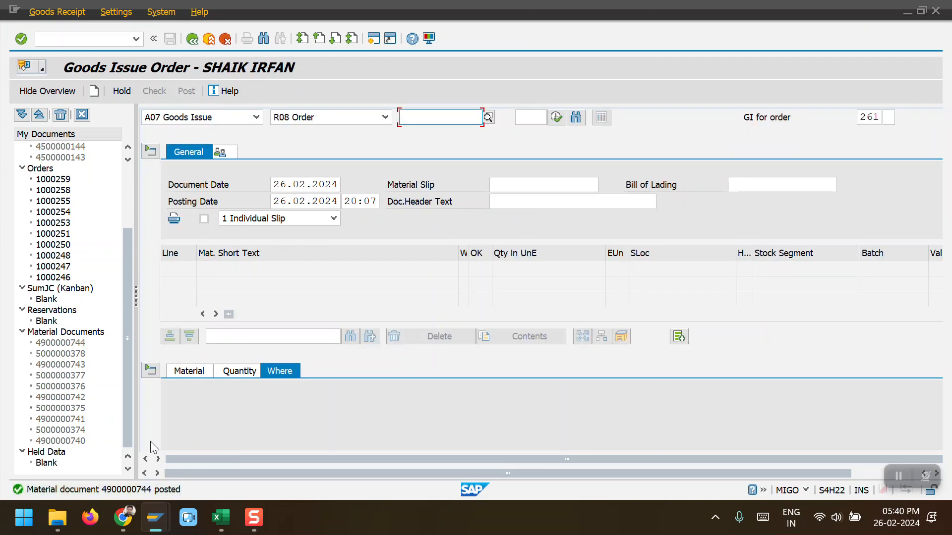
click(256, 117)
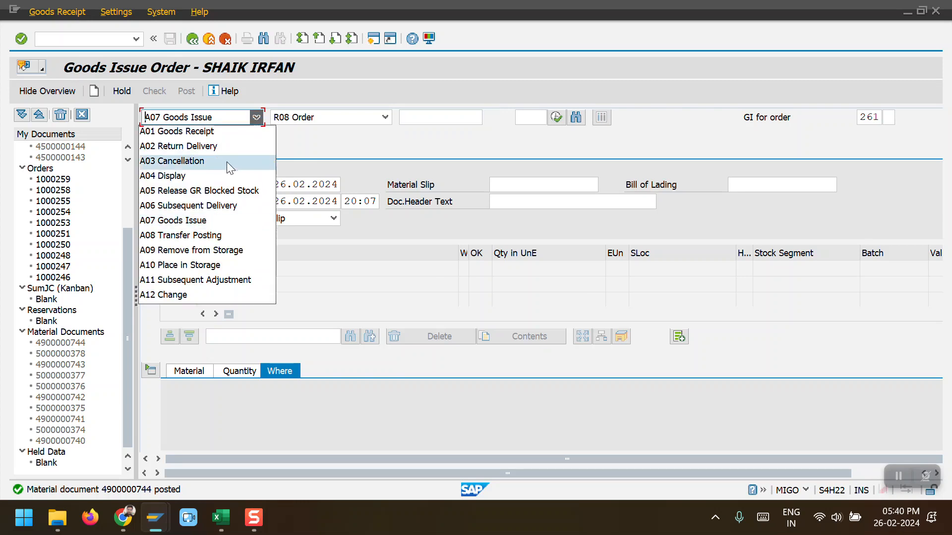
click(222, 174)
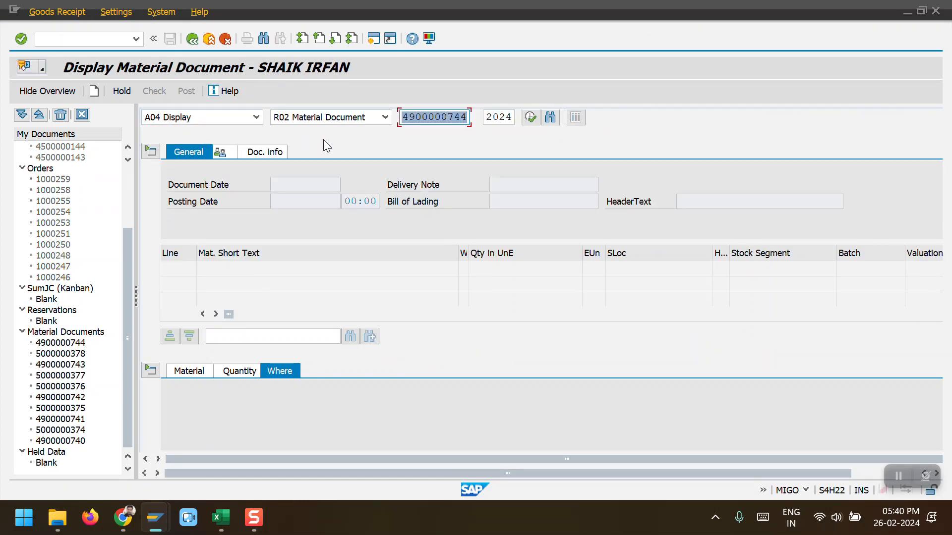
click(524, 122)
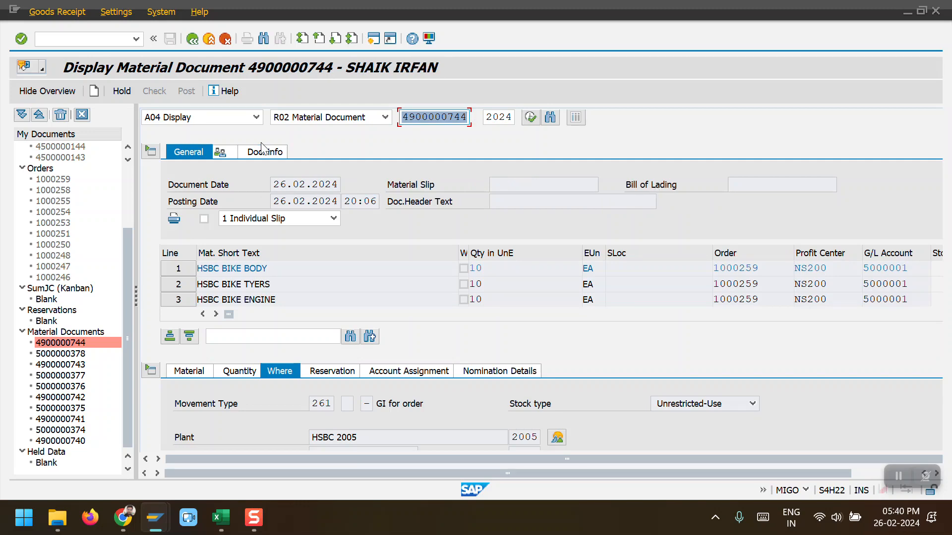
click(262, 148)
click(692, 186)
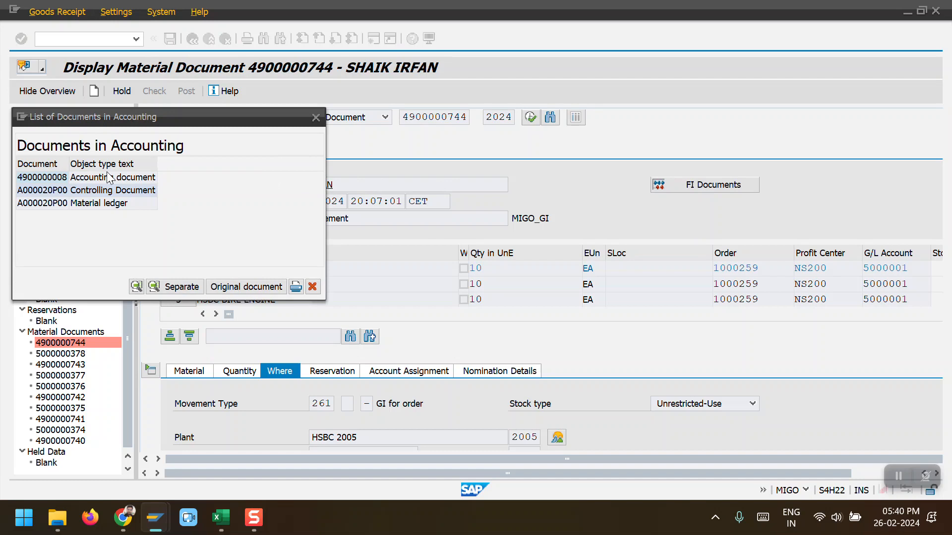
double_click(60, 178)
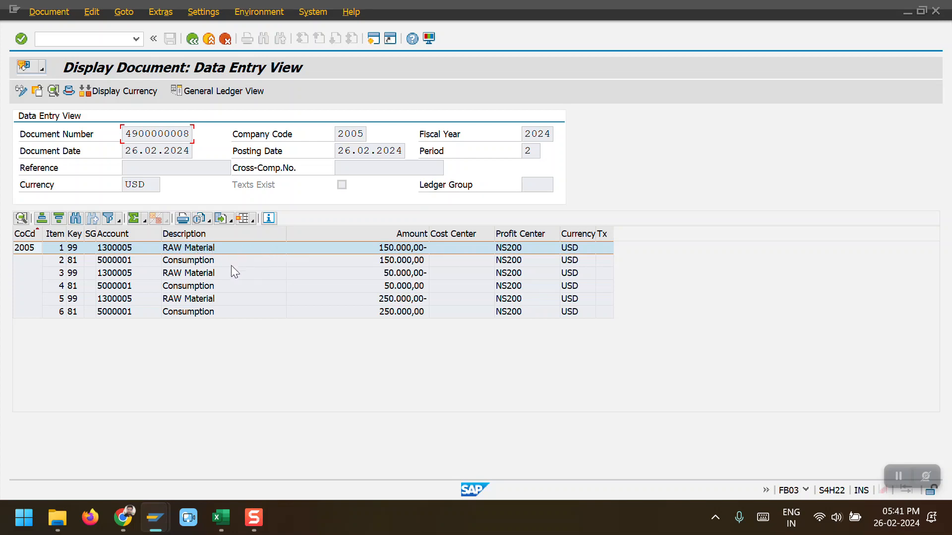
Step: Close the accounting document and material document views and start transaction CO15
click(194, 39)
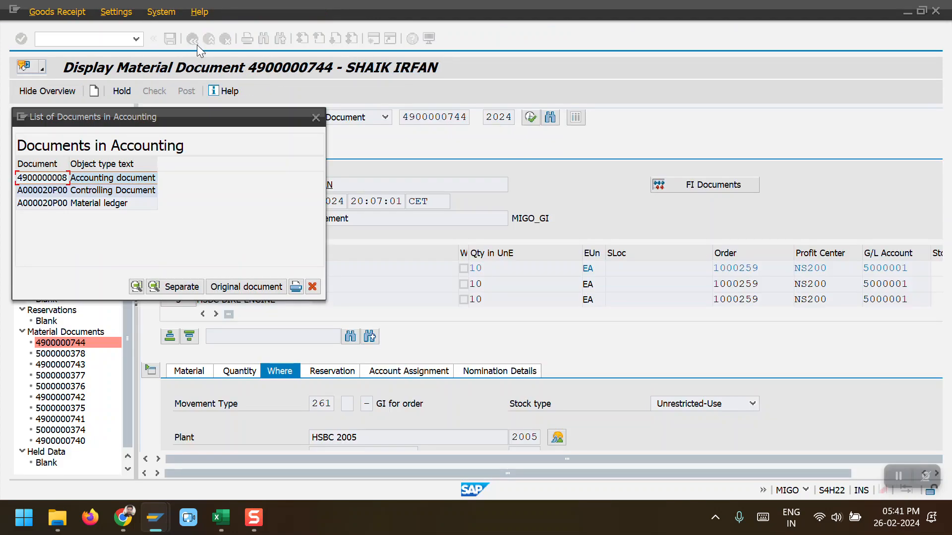
click(313, 120)
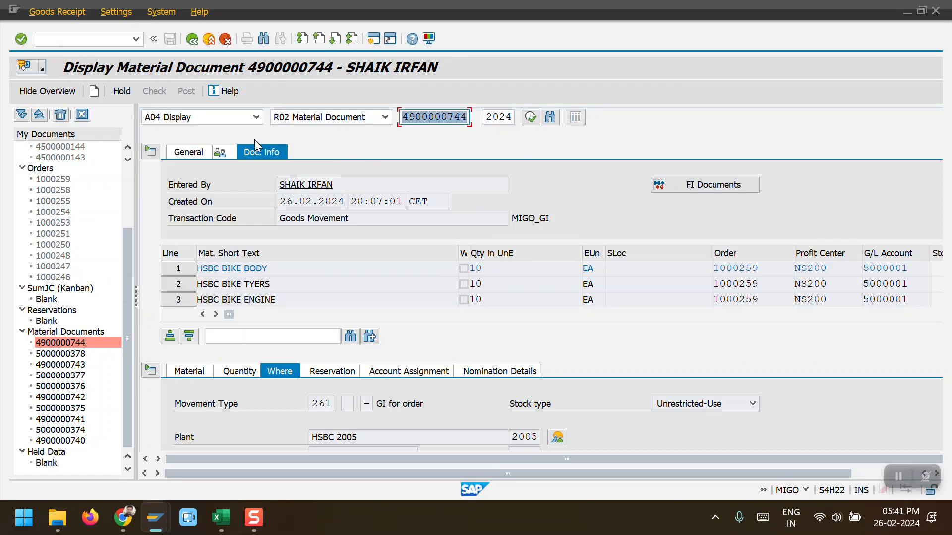
click(192, 38)
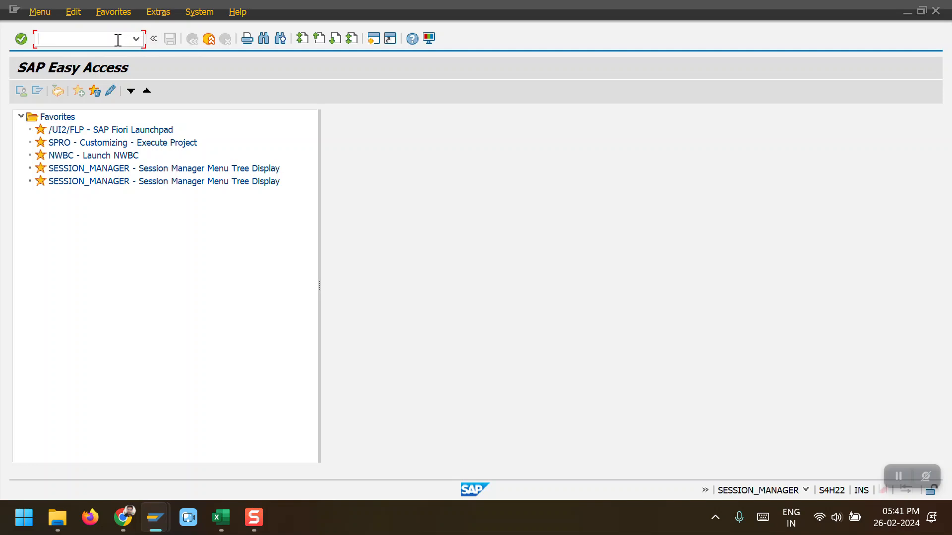
text(CO15)
key(Return)
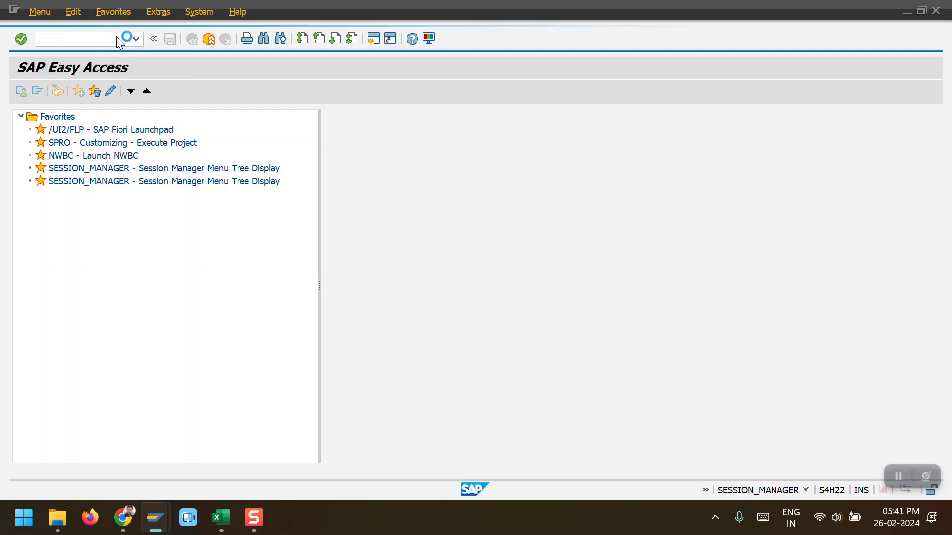
Step: Reopen the cost analysis for order 1000259 in the other session
key(alt+Tab)
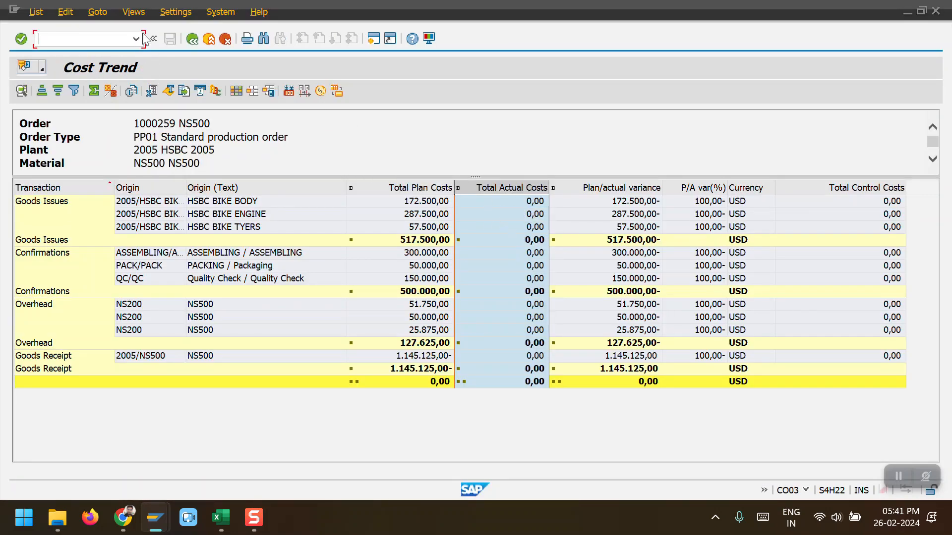
click(192, 39)
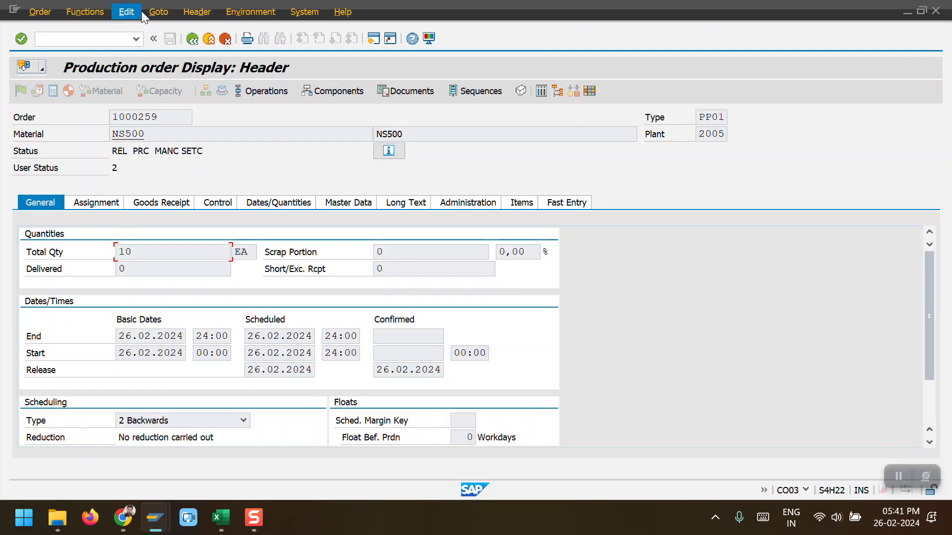
click(157, 11)
mouse_move(192, 78)
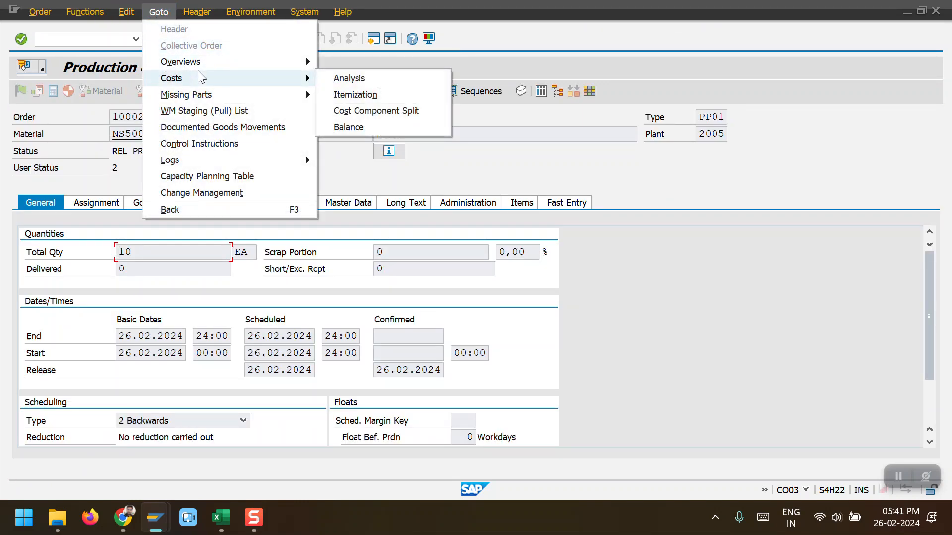
click(339, 78)
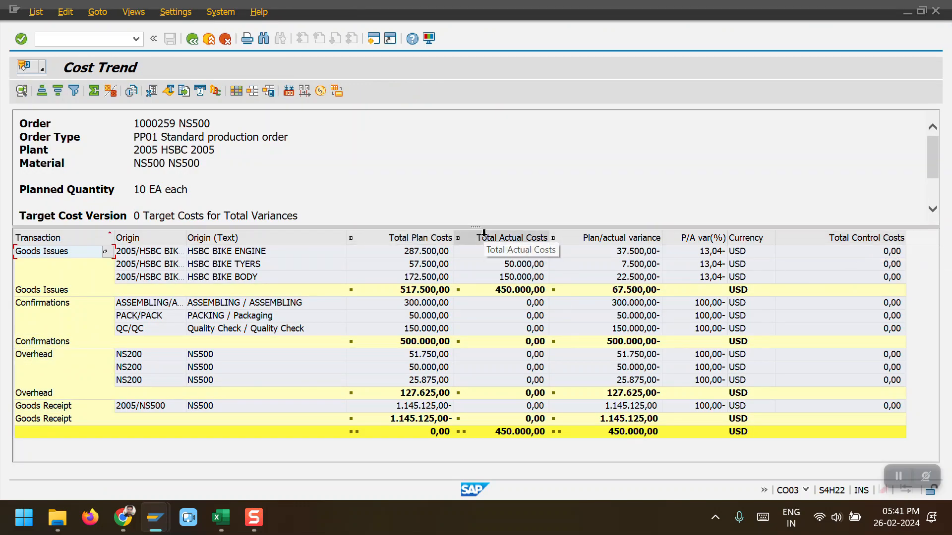
Step: Compare total plan costs, total actual costs and plan/actual variance for the goods issue lines of order 1000259
drag(474, 227, 475, 176)
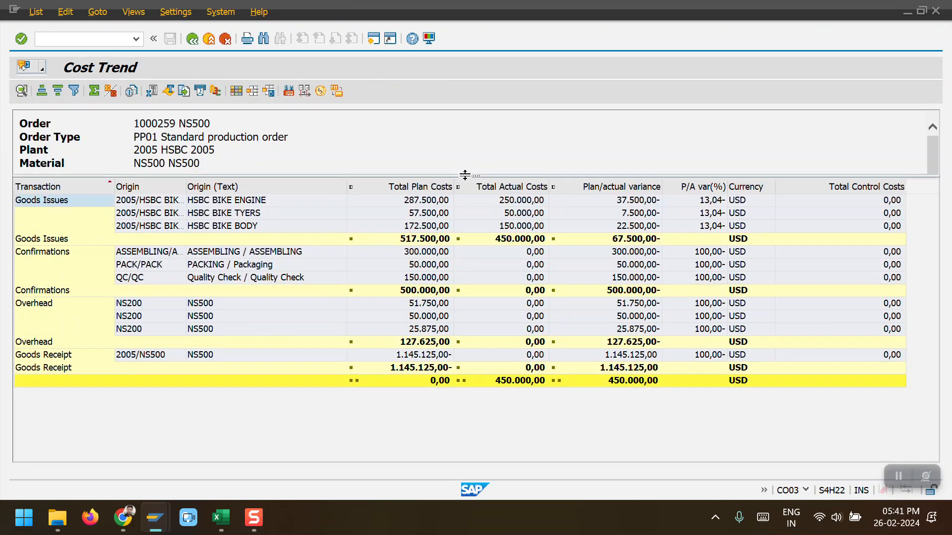
click(432, 187)
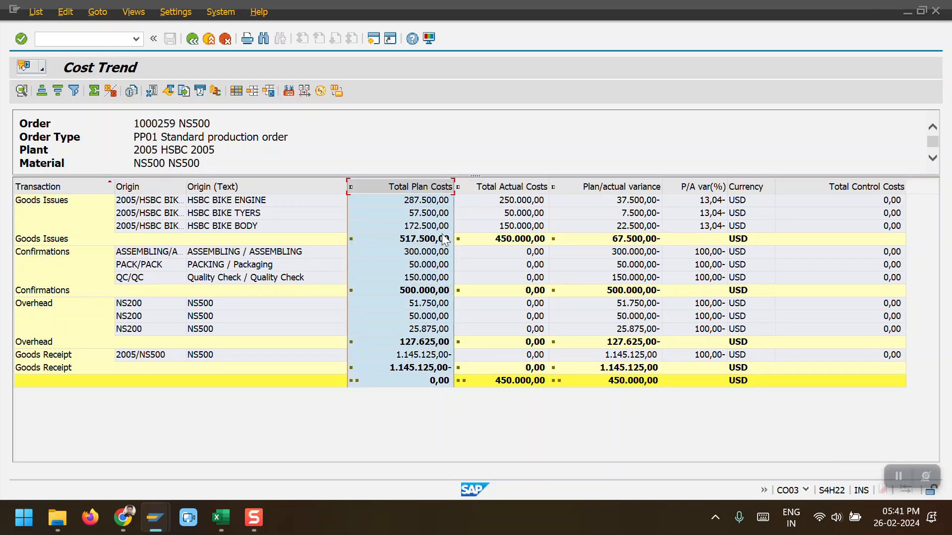
click(509, 186)
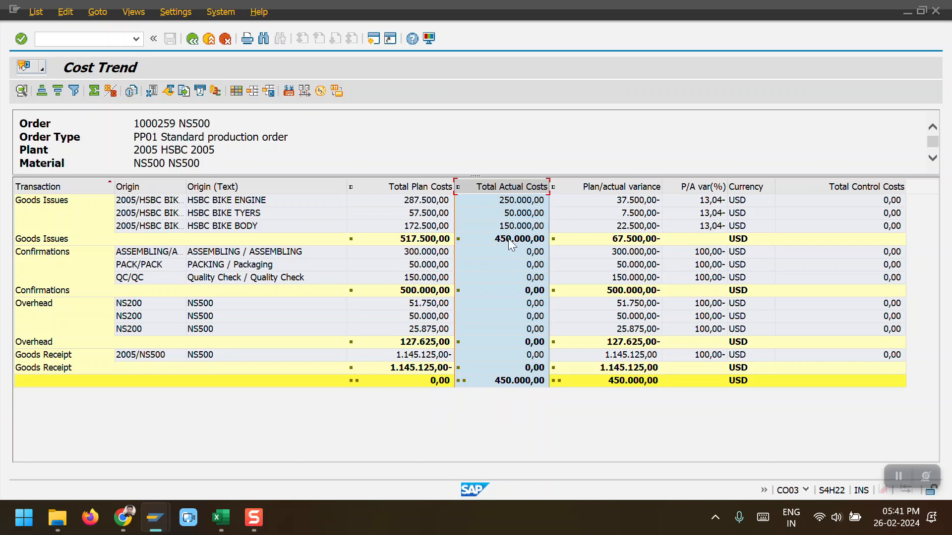
click(620, 188)
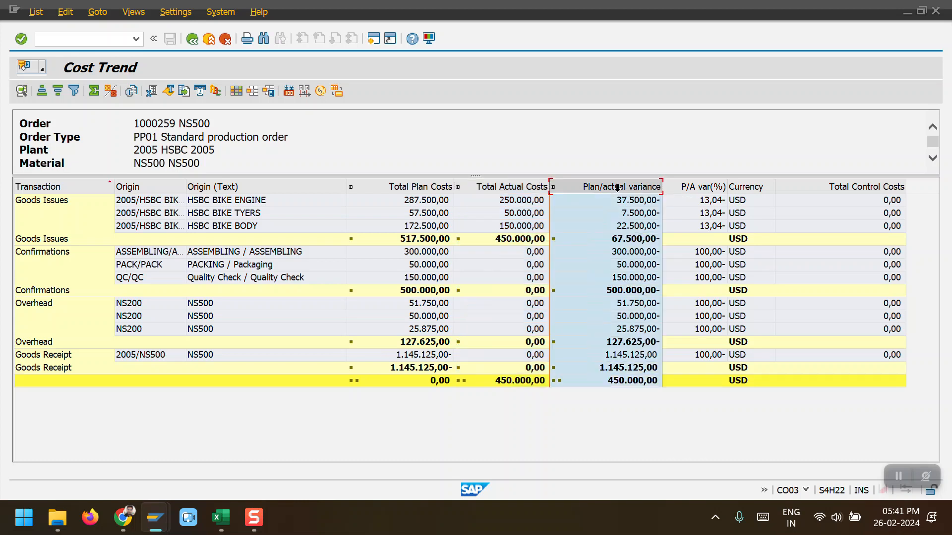
click(621, 240)
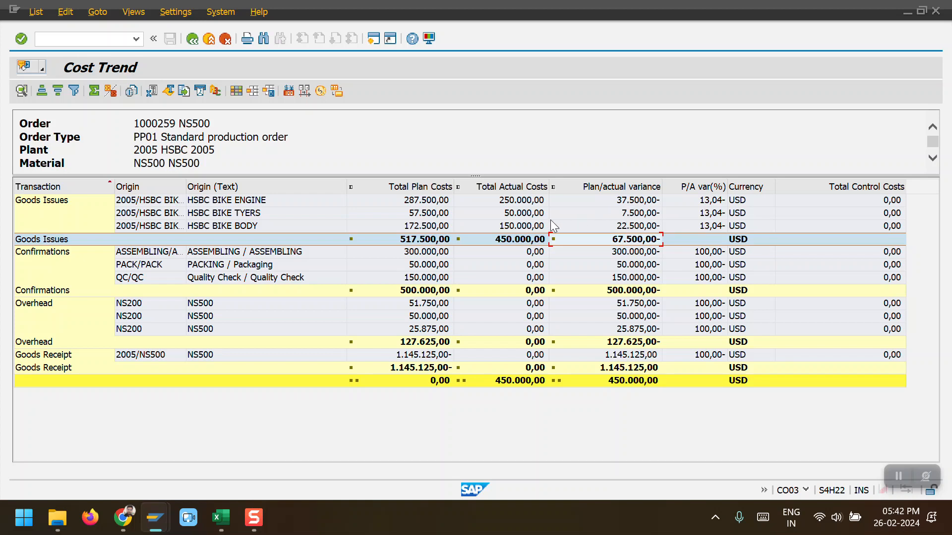
click(251, 216)
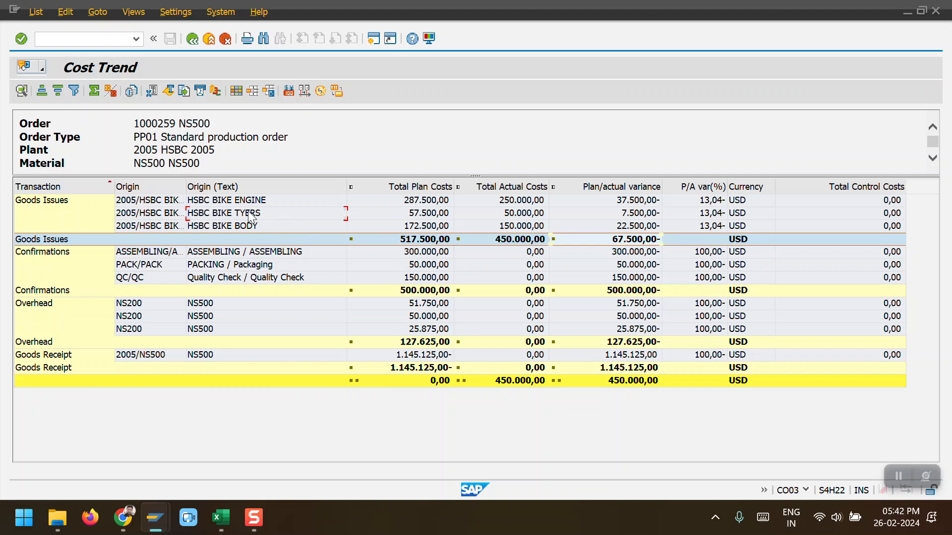
right_click(430, 218)
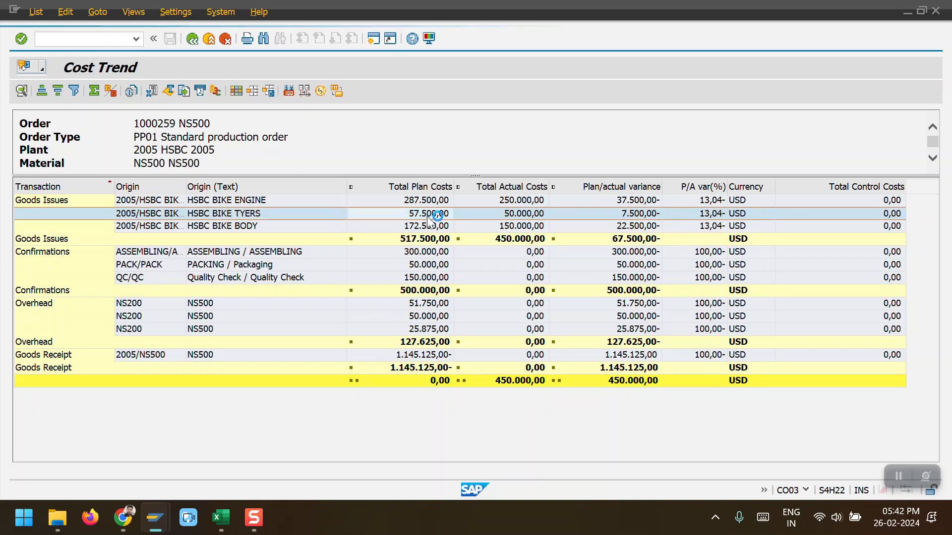
click(599, 214)
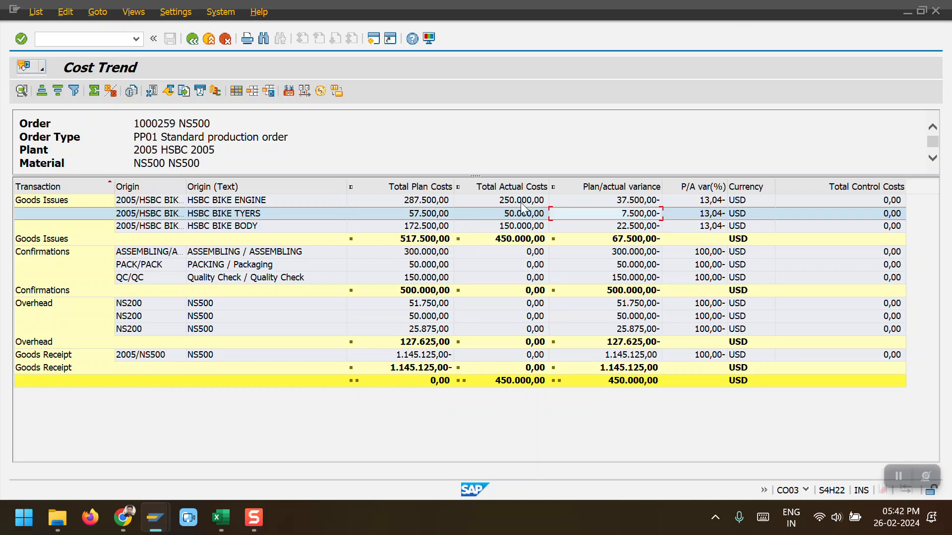
click(616, 187)
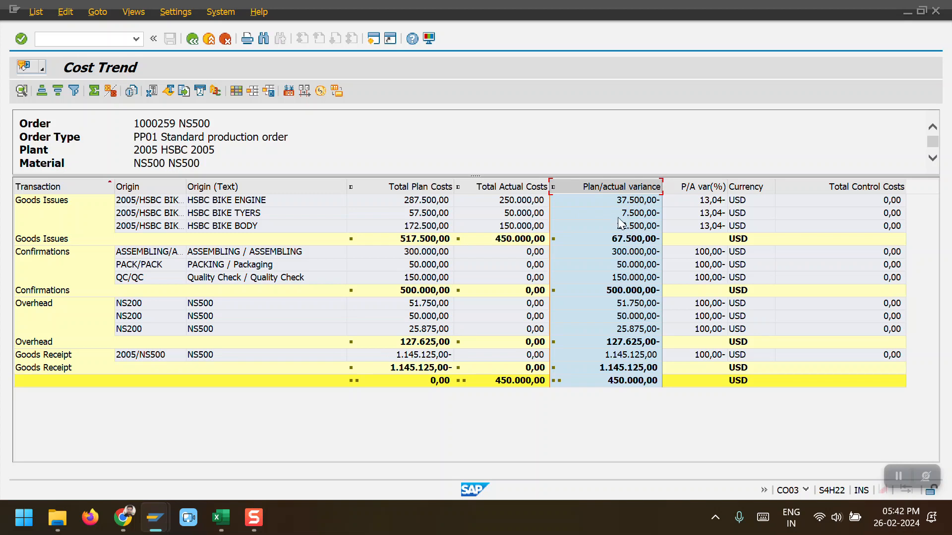
click(427, 188)
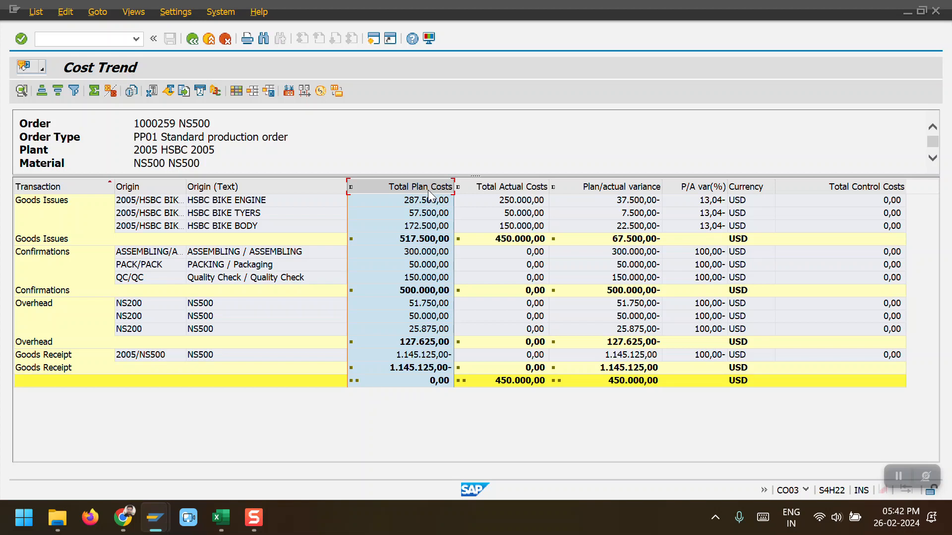
click(639, 188)
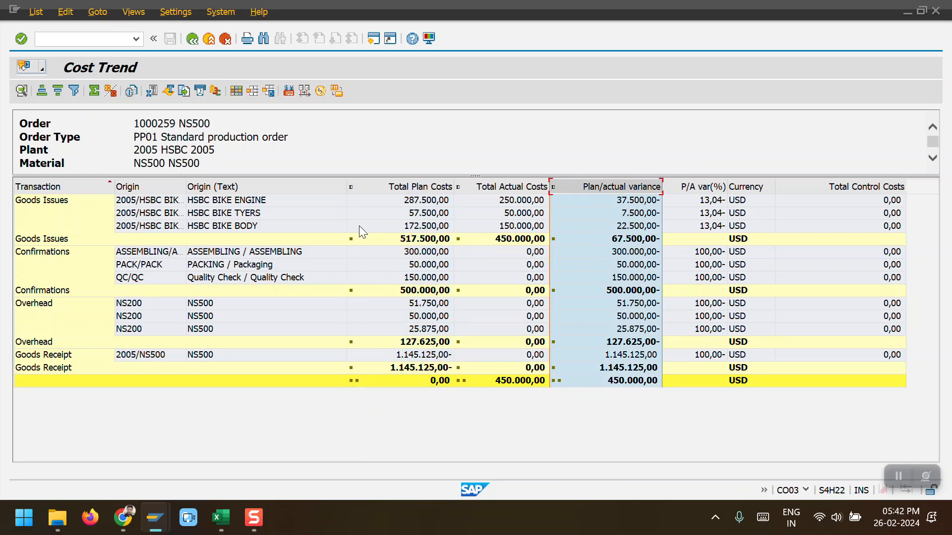
Step: Enter a partial confirmation for order 1000259 with a yield quantity of 10 EA and save it
key(alt+Tab)
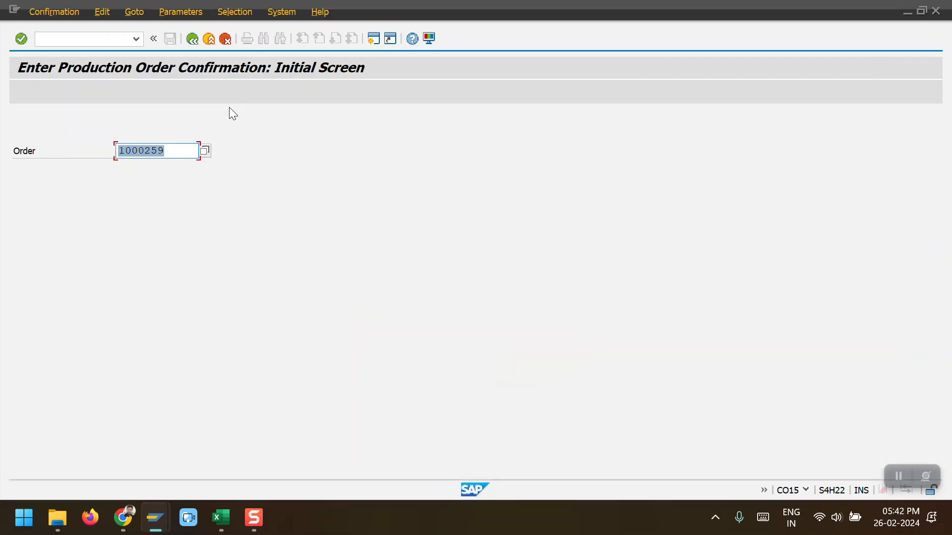
key(Return)
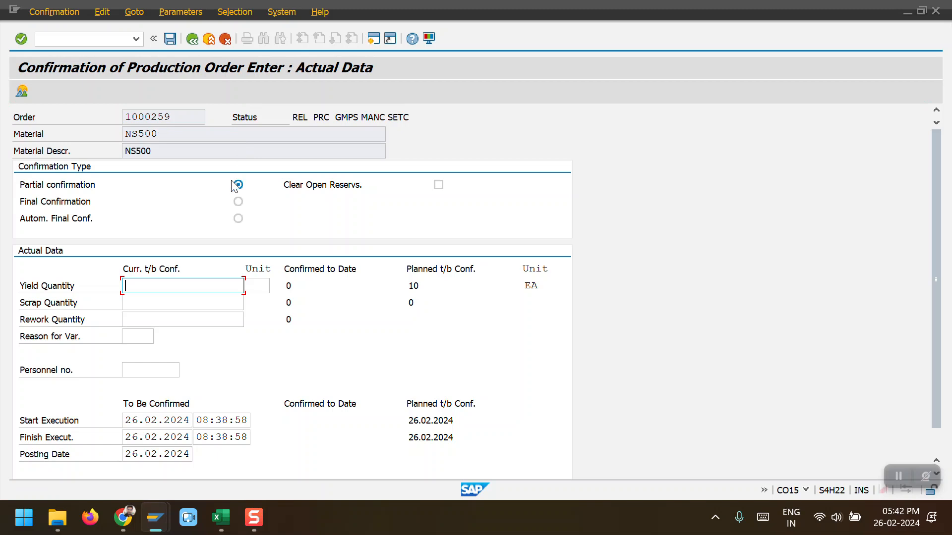
click(201, 298)
key(Return)
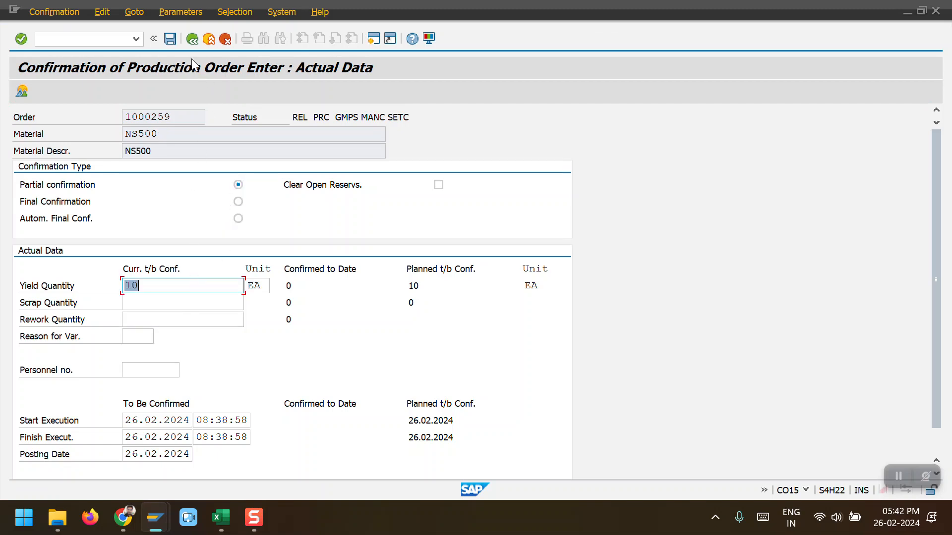
click(171, 38)
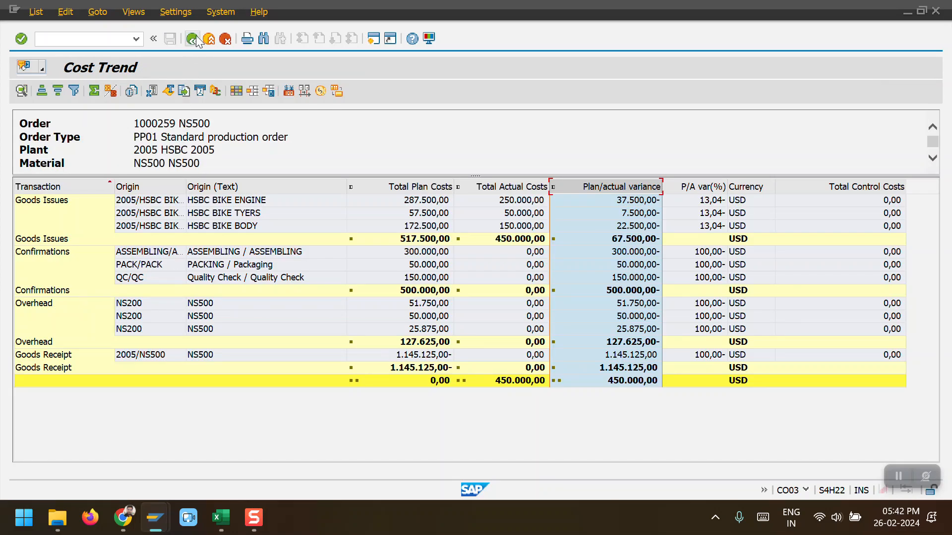
Step: Reopen the cost analysis of order 1000259 to review the confirmation costs
click(196, 37)
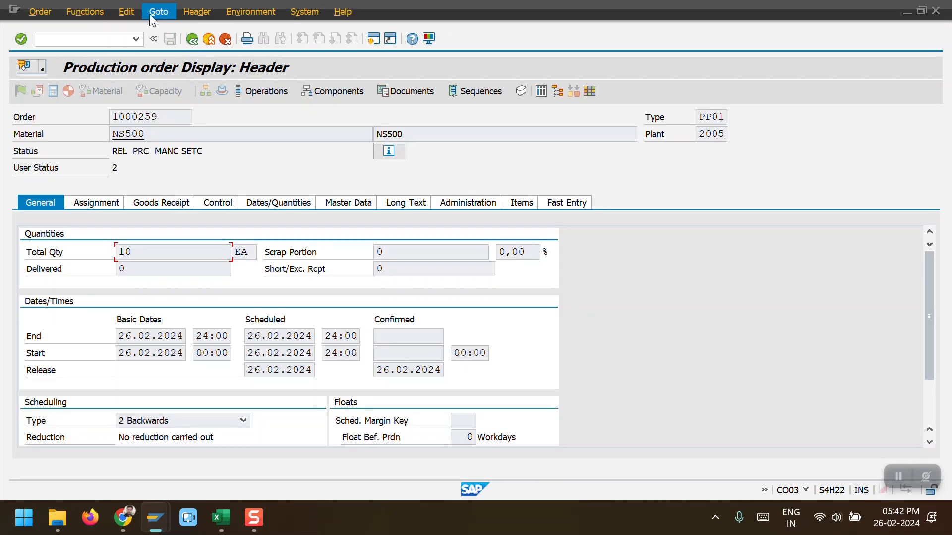
click(154, 12)
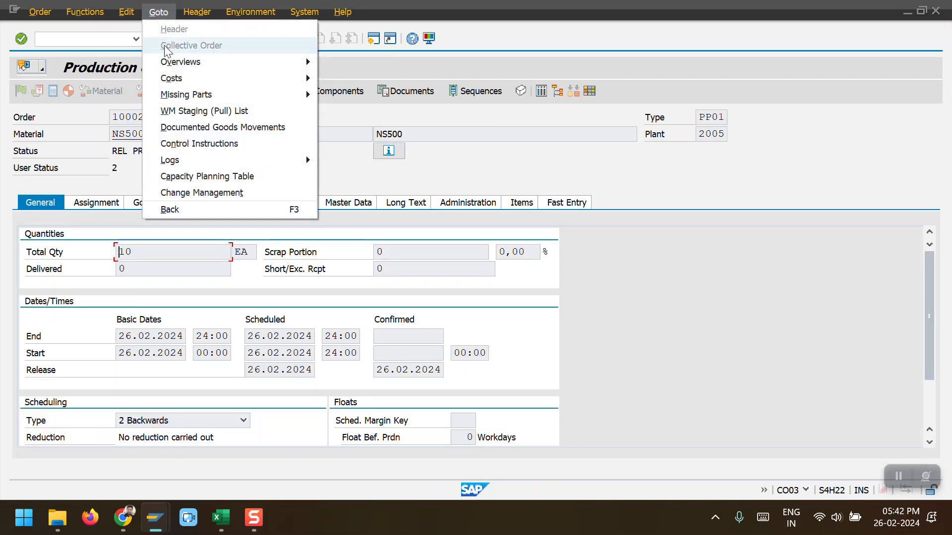
mouse_move(176, 79)
click(345, 78)
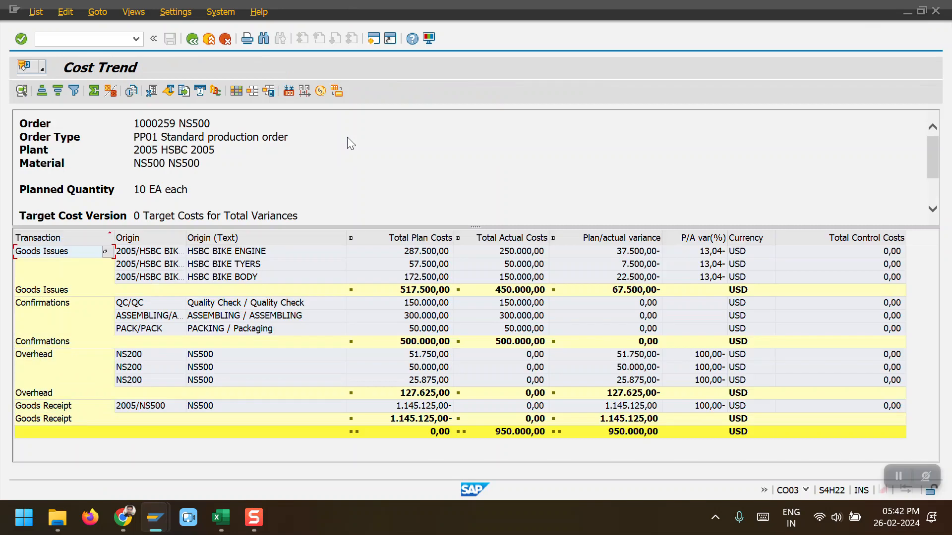
Step: Start the actual overhead calculation for order 1000259 in the other session and set the controlling area to 2005
drag(517, 225, 452, 177)
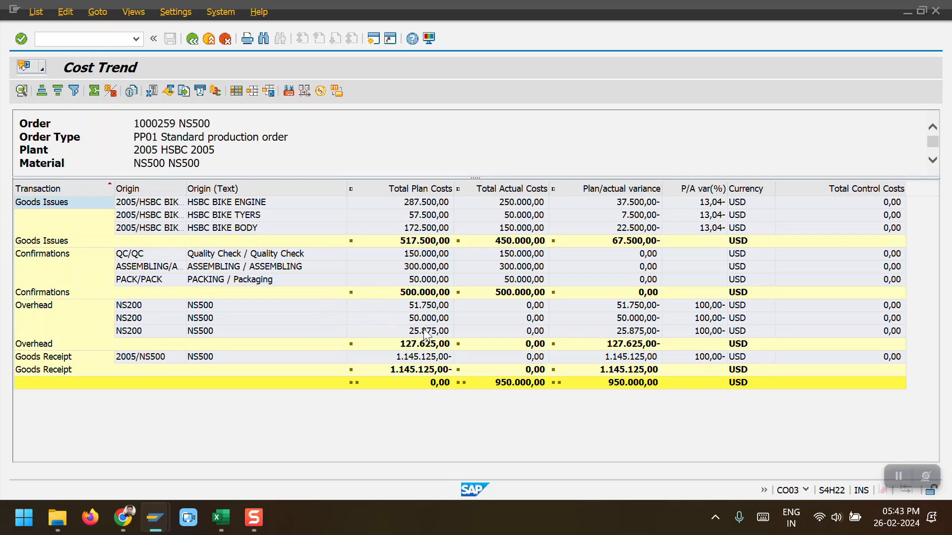
key(alt+Tab)
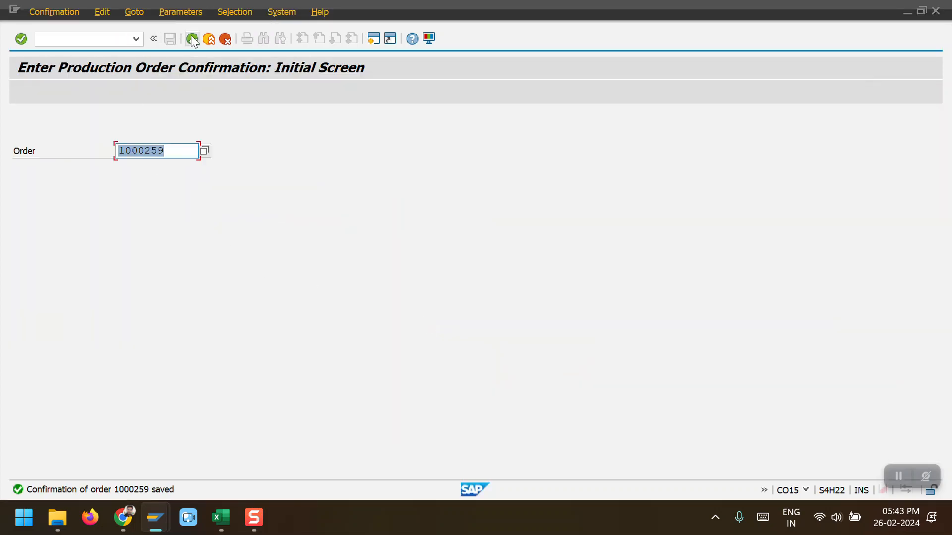
click(193, 39)
text(KGI2)
key(Return)
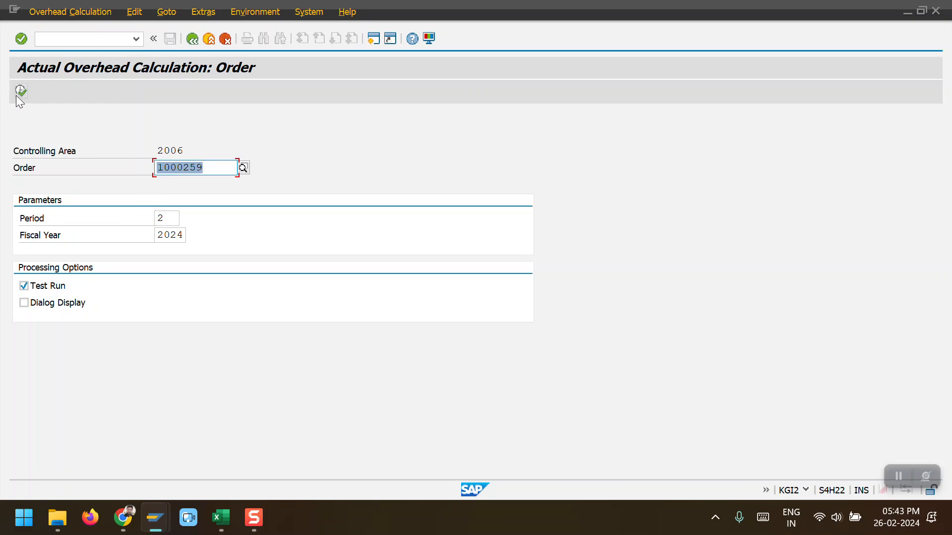
click(168, 10)
click(195, 14)
click(198, 12)
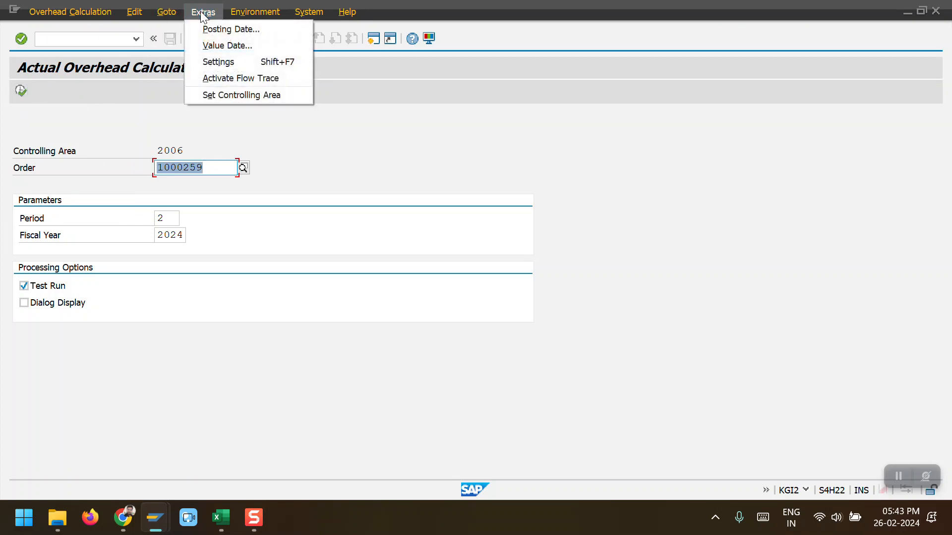
click(228, 93)
text(2005)
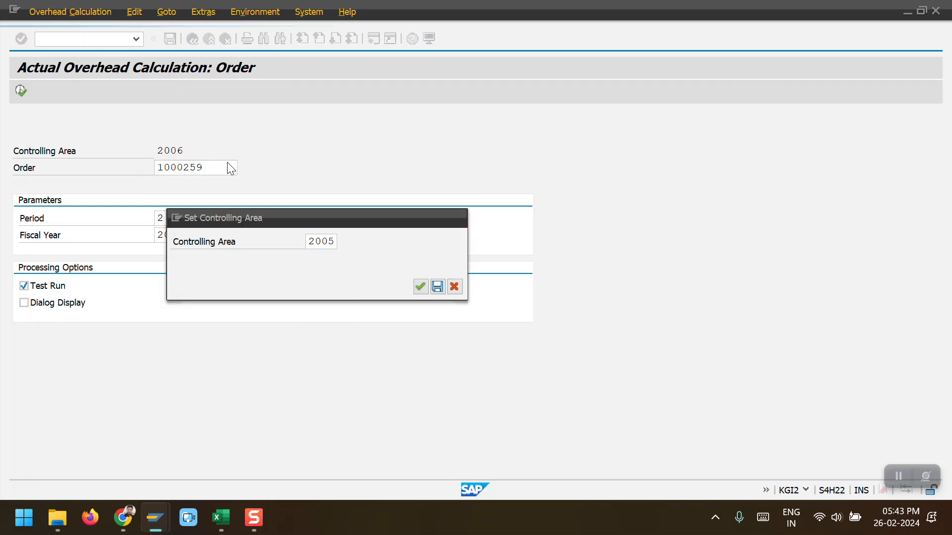
key(Return)
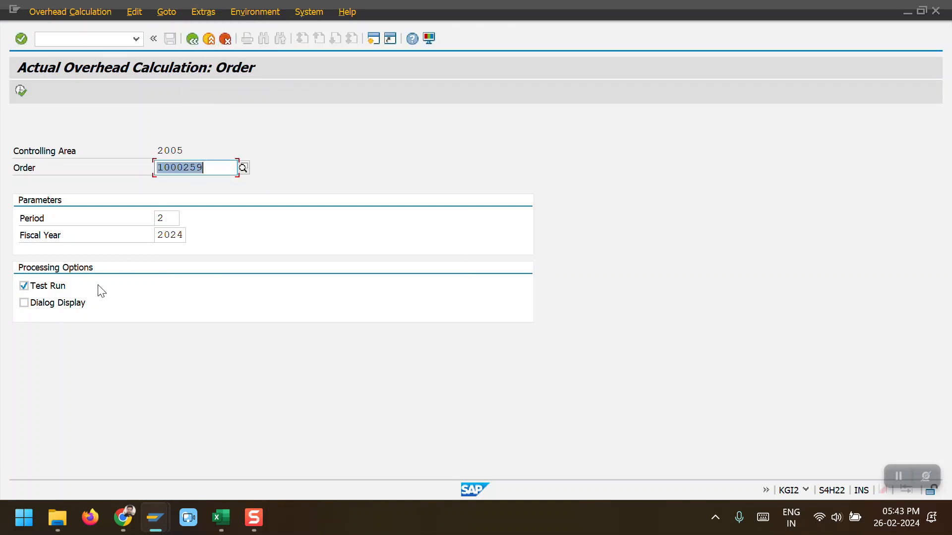
Step: Execute the overhead calculation as a test run and view the objects in the Overhead Calculated category
click(21, 90)
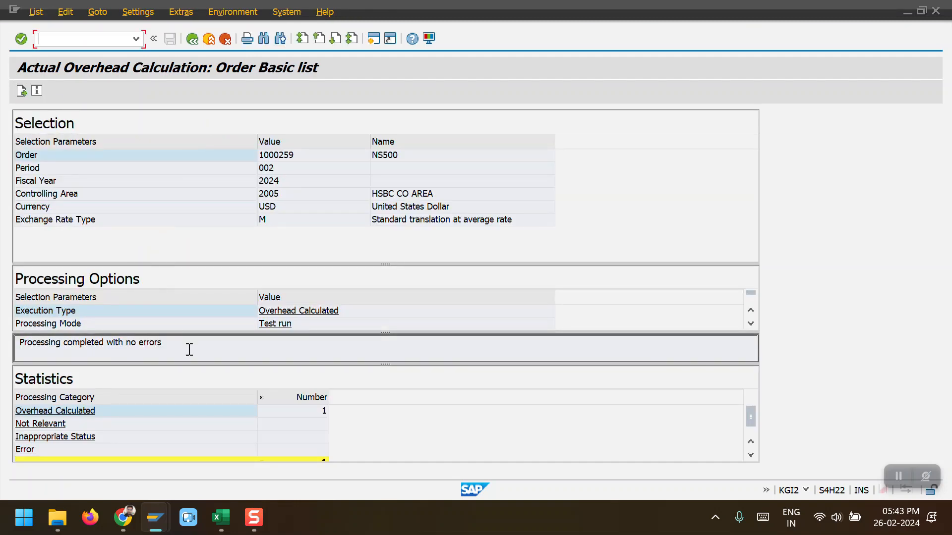
double_click(323, 411)
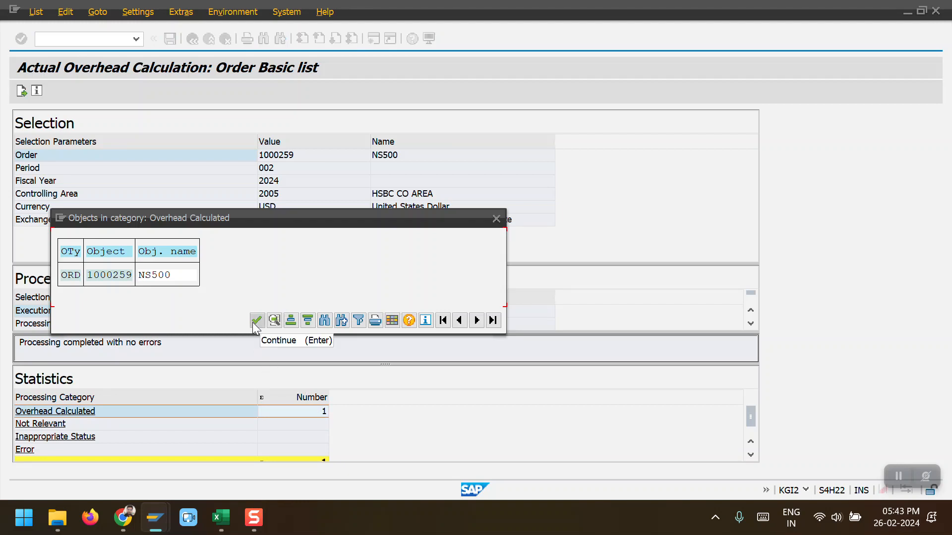
click(255, 323)
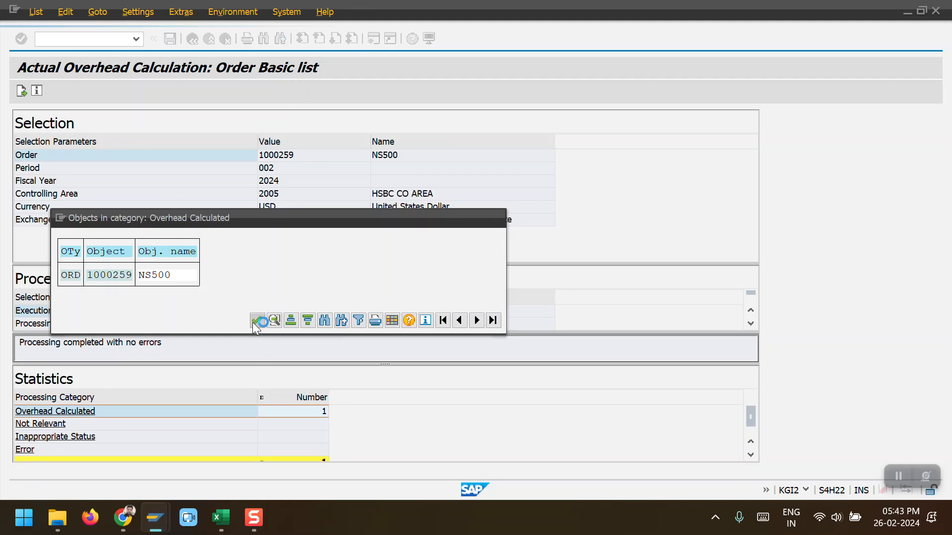
Step: Turn off Test Run and execute the overhead calculation for order 1000259 as an update run
click(193, 40)
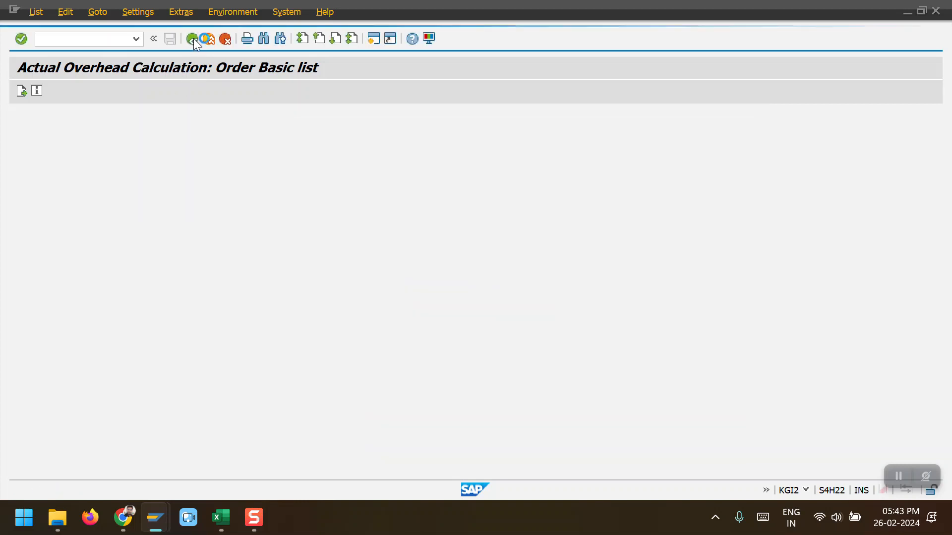
click(47, 287)
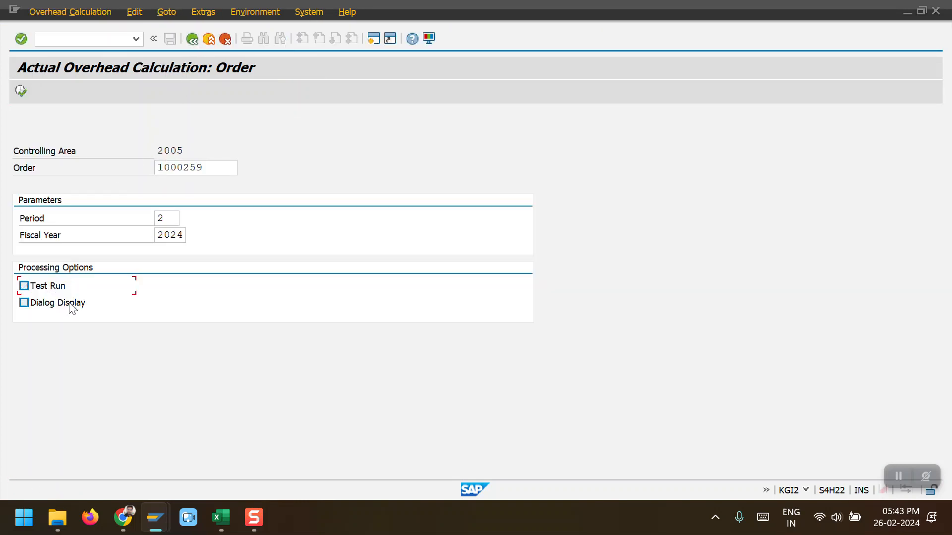
click(22, 91)
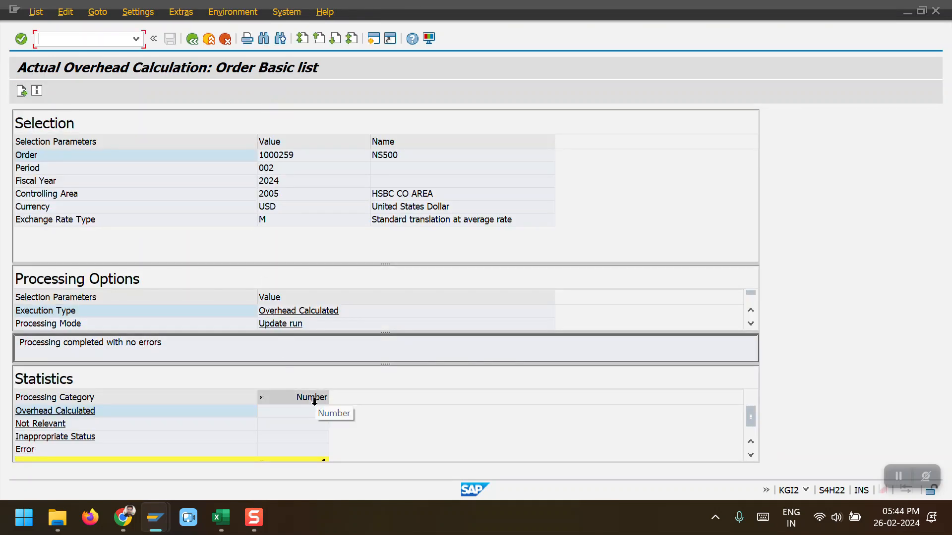
Step: Examine the processed objects of the update run and the order's detail entry
click(324, 411)
double_click(323, 412)
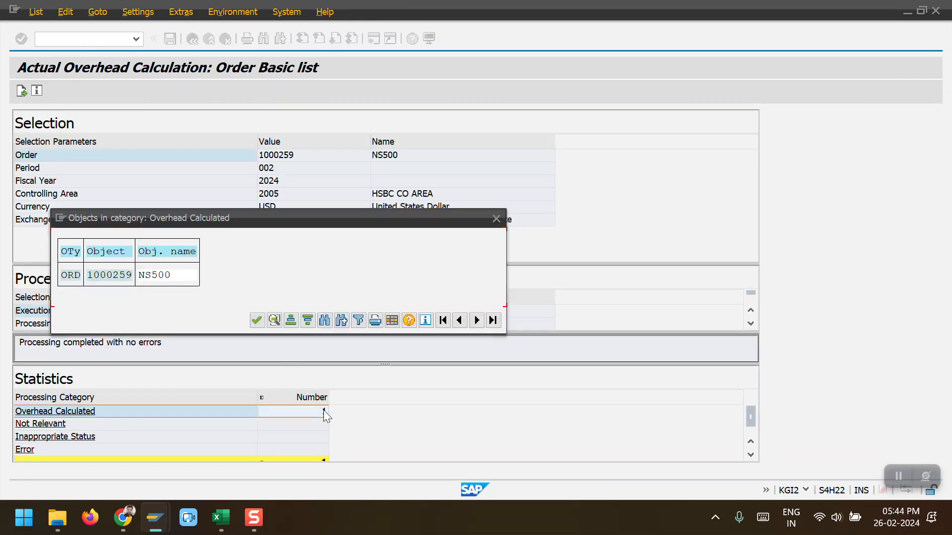
click(124, 276)
click(274, 321)
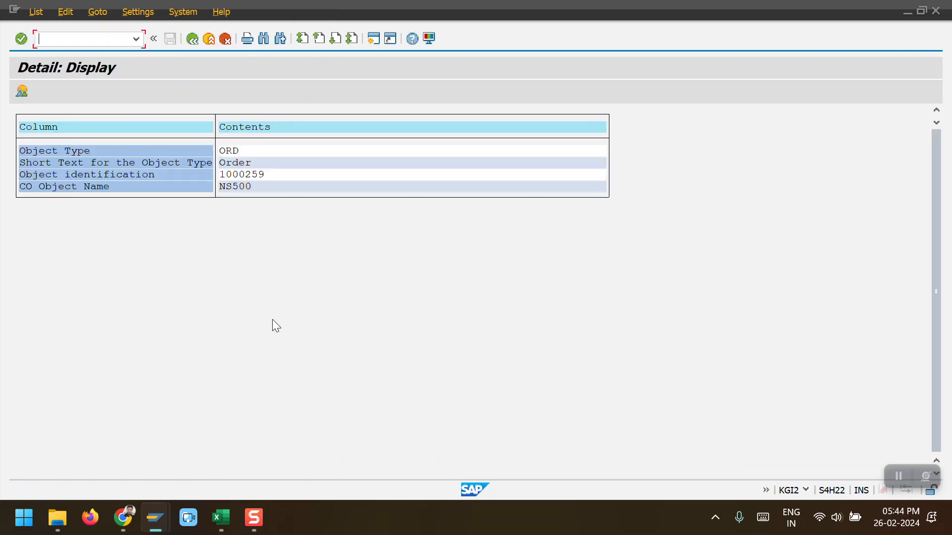
click(21, 91)
double_click(72, 273)
double_click(95, 276)
double_click(146, 275)
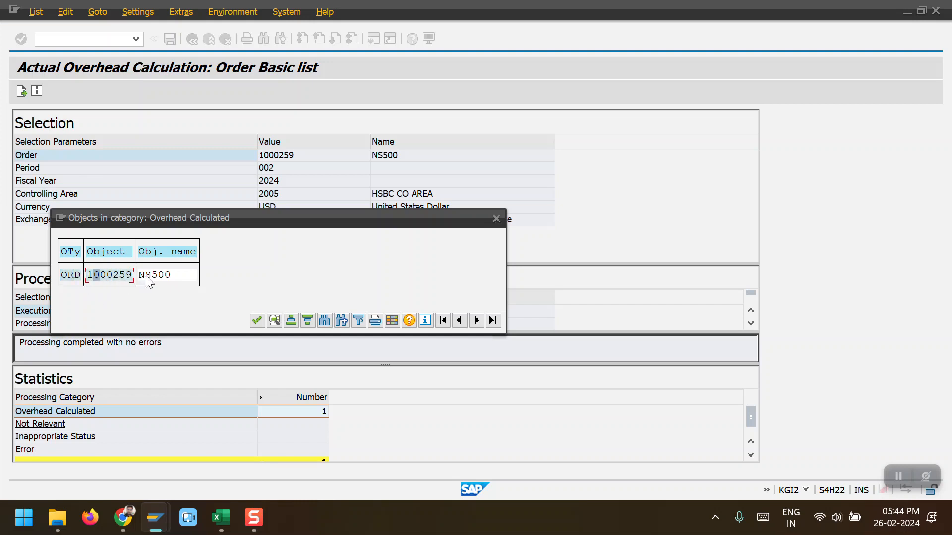
click(259, 320)
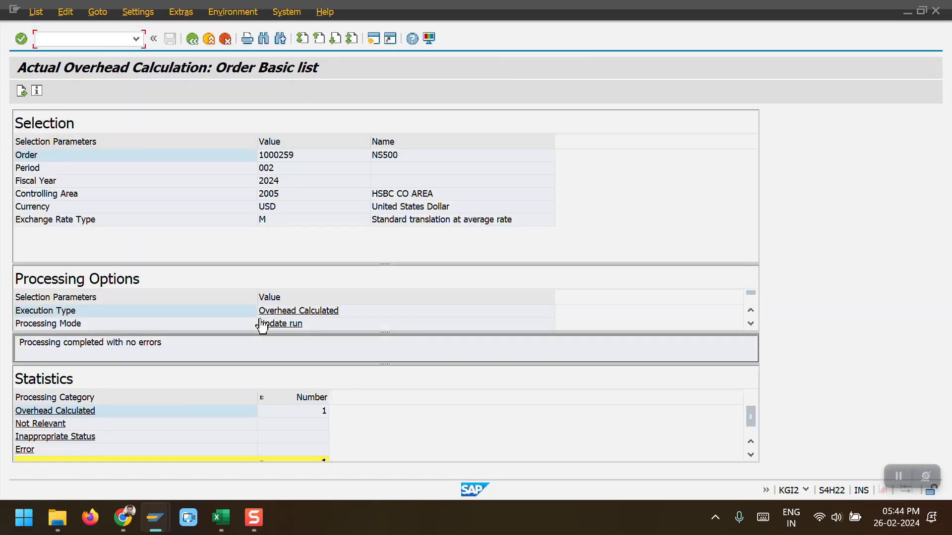
Step: Display the order debits posted by the overhead calculation, showing senders, receiver and cost elements
click(24, 93)
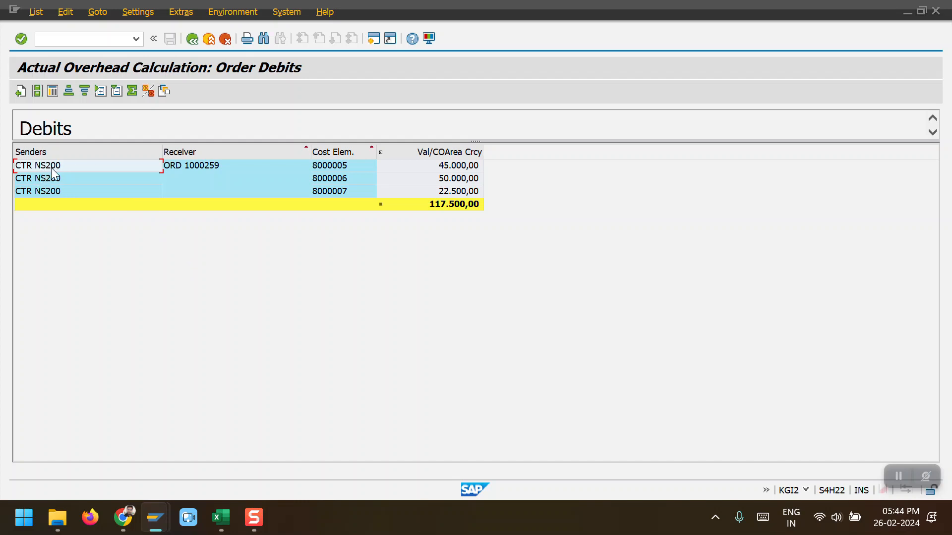
click(188, 166)
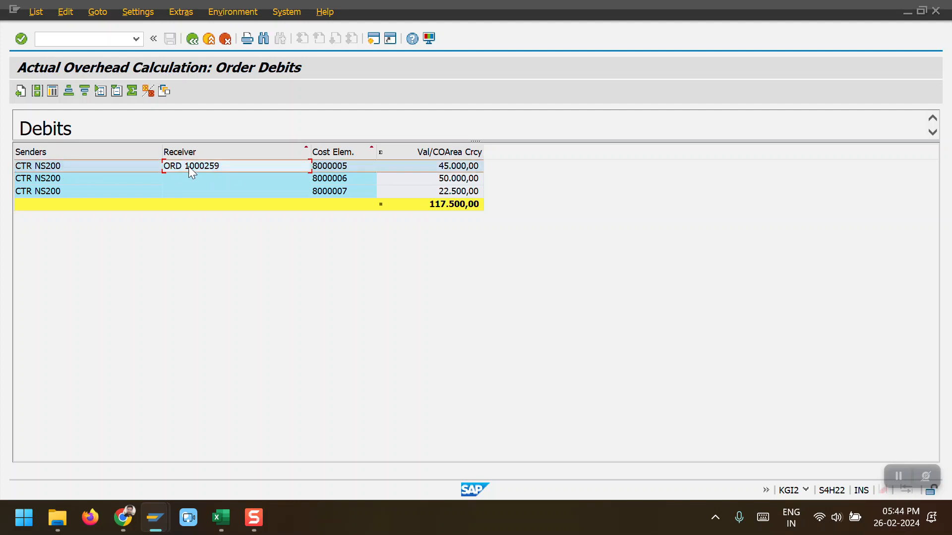
click(373, 149)
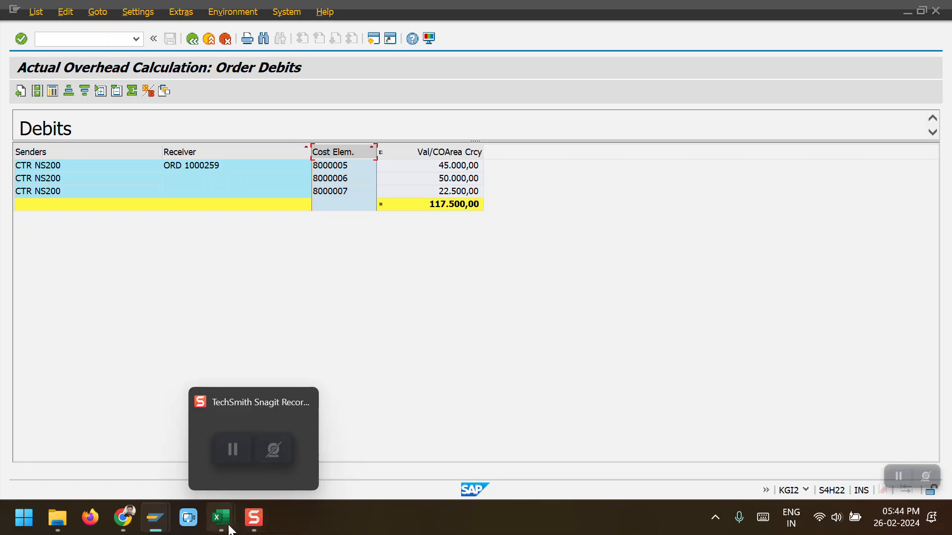
Step: Return to production order 1000259 in the other session and reopen its cost analysis to see the posted overhead
mouse_move(160, 504)
click(173, 462)
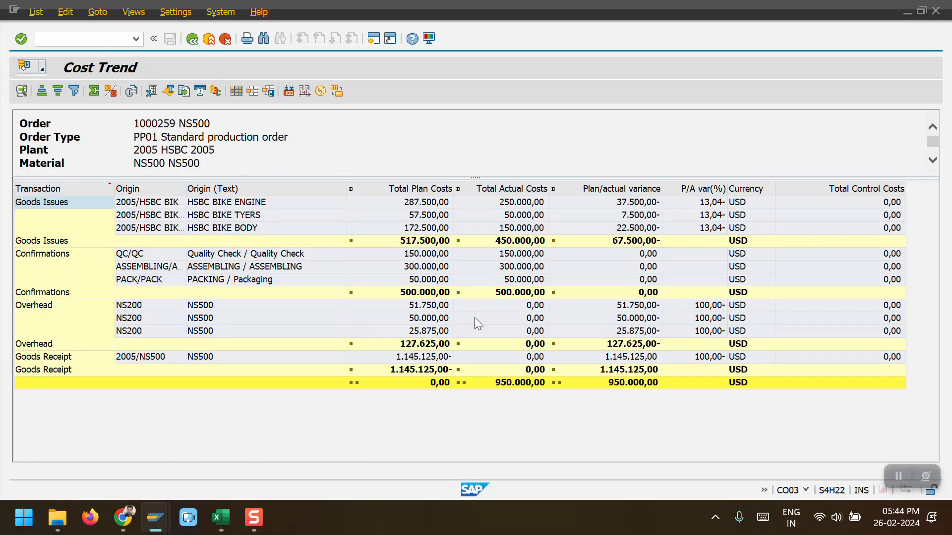
double_click(431, 323)
click(451, 179)
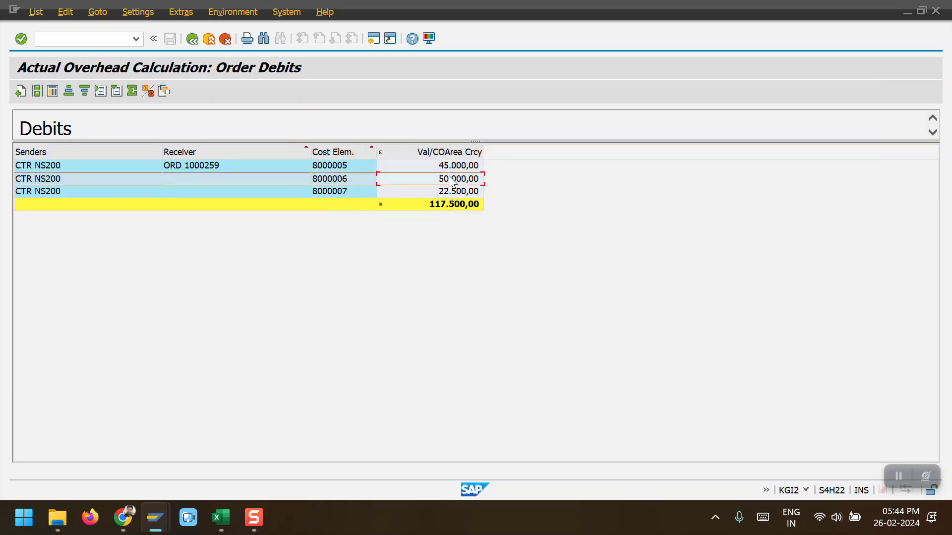
key(F3)
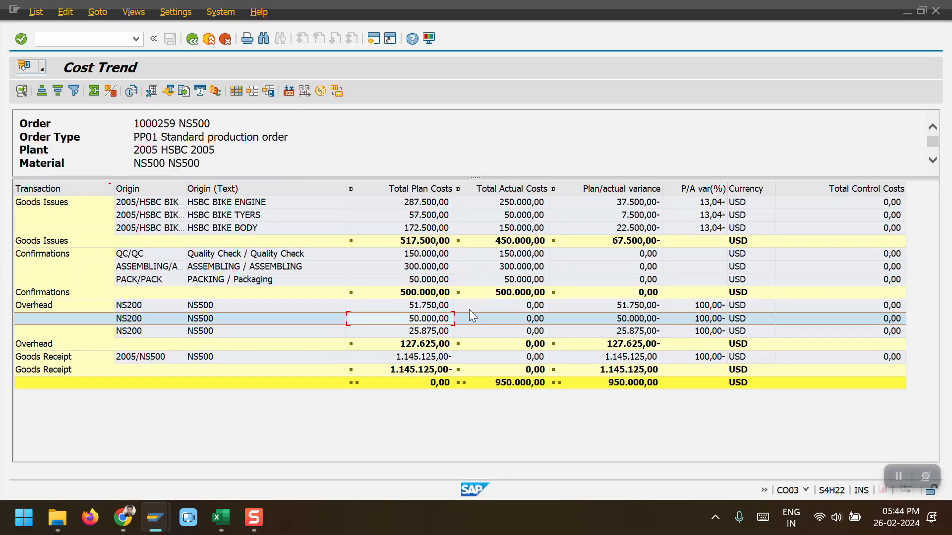
double_click(506, 326)
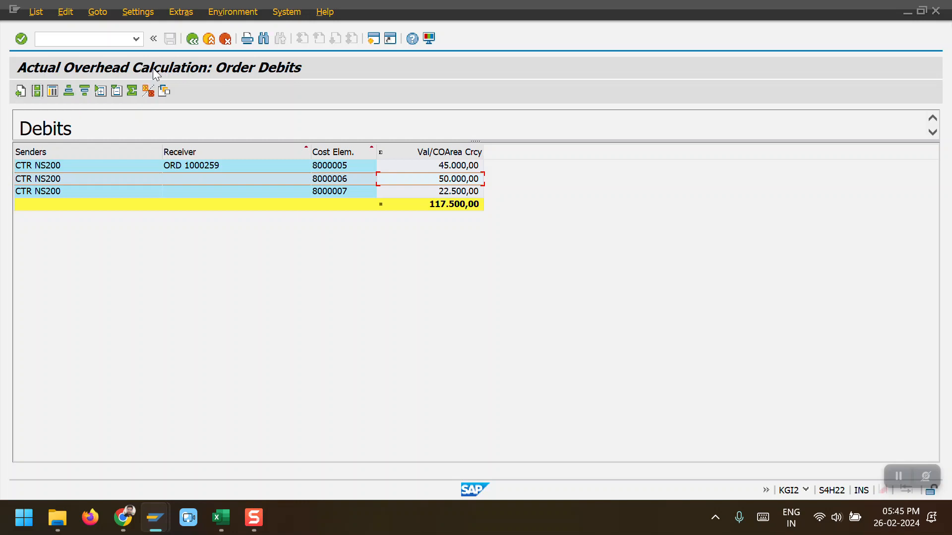
click(189, 42)
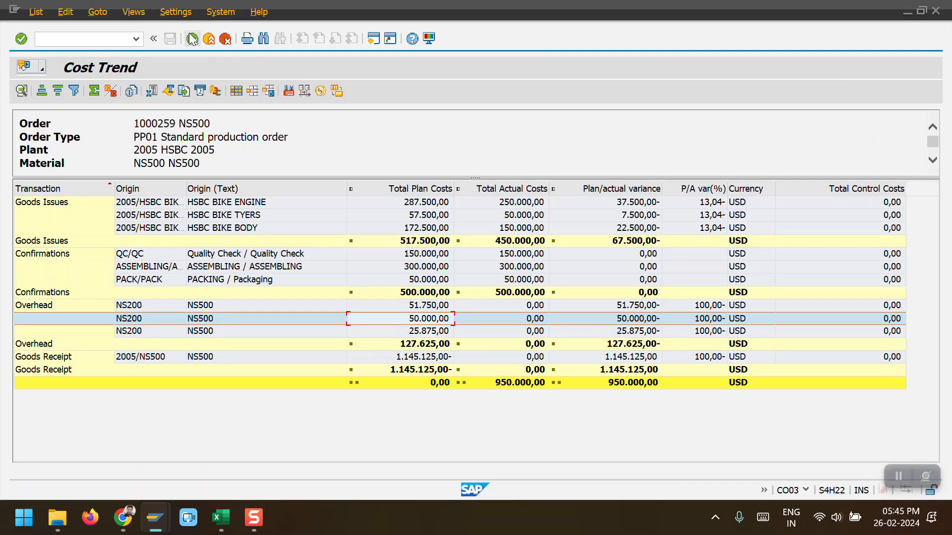
click(191, 39)
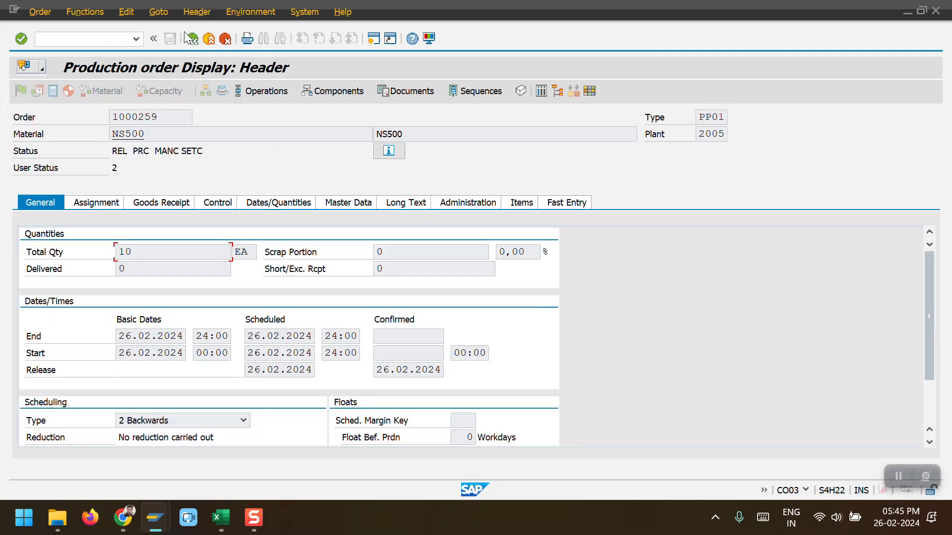
click(165, 13)
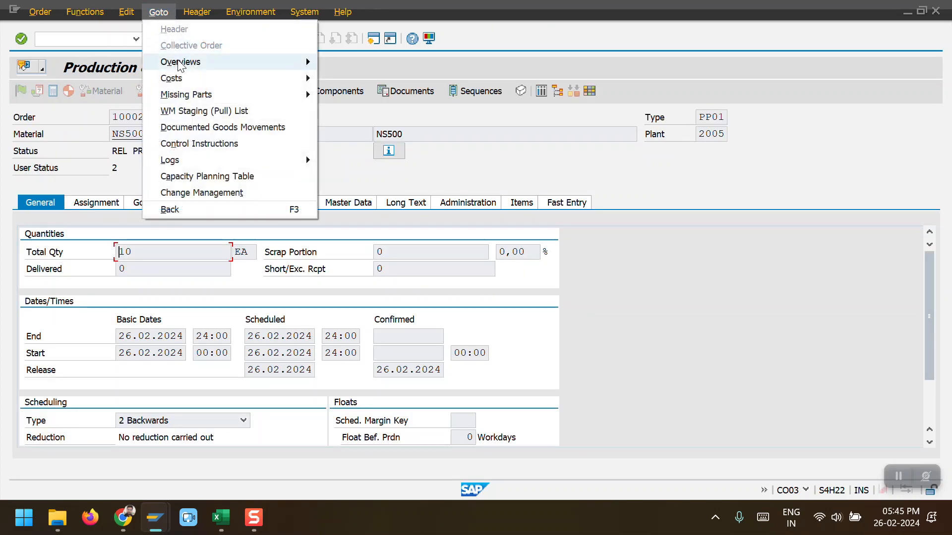
mouse_move(198, 79)
click(347, 78)
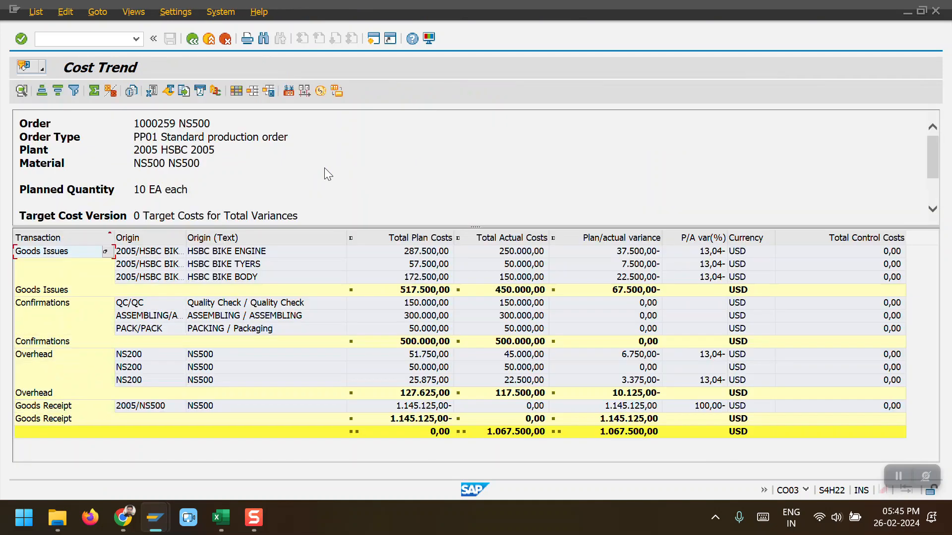
Step: Compare plan and actual costs of the overhead lines and overhead total in the cost analysis
drag(472, 226, 474, 165)
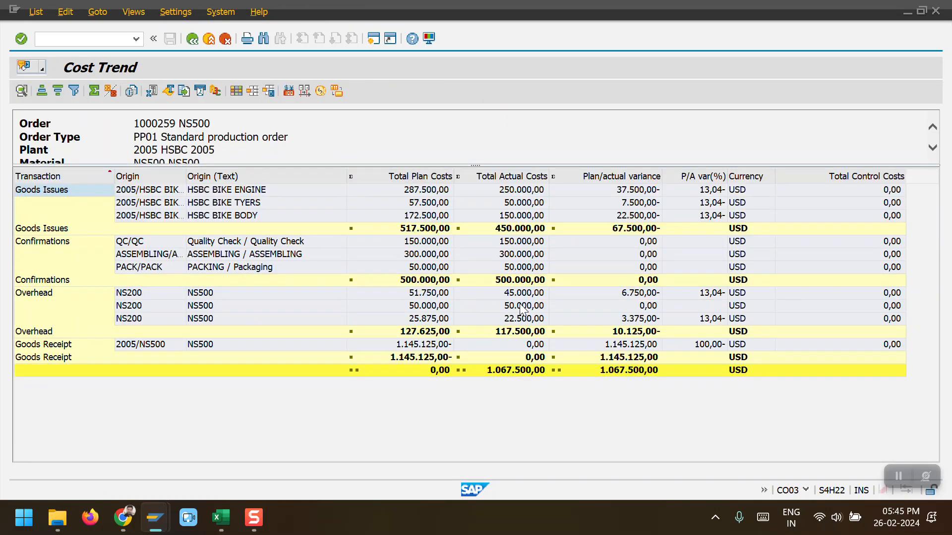
click(426, 304)
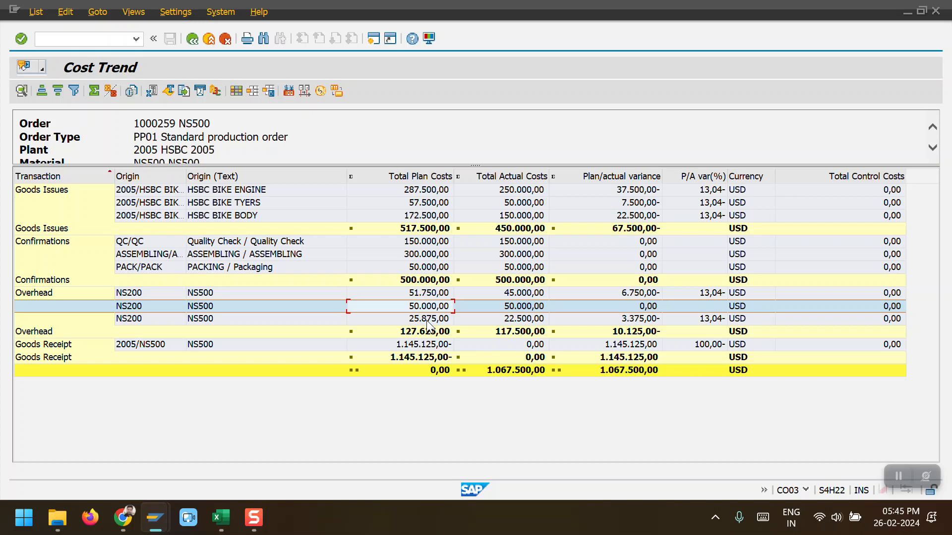
click(426, 320)
click(423, 297)
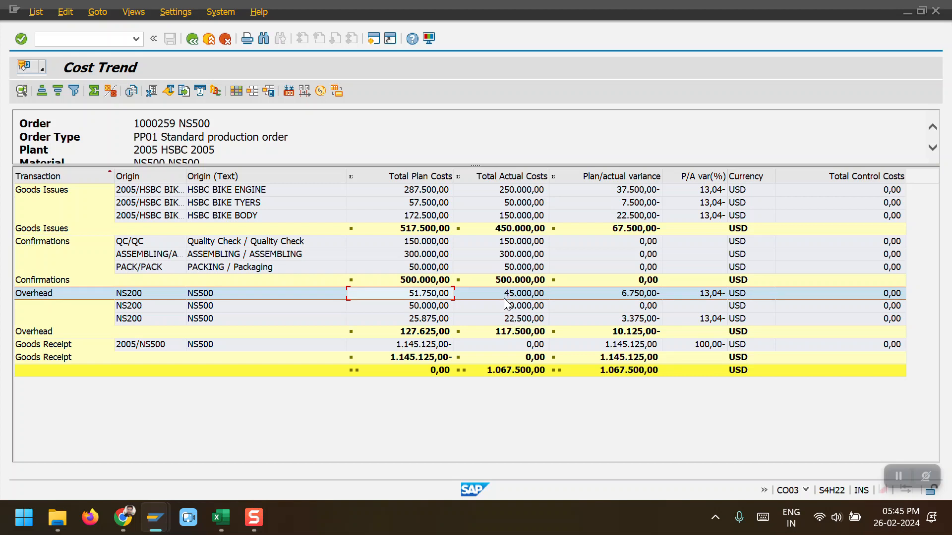
click(433, 332)
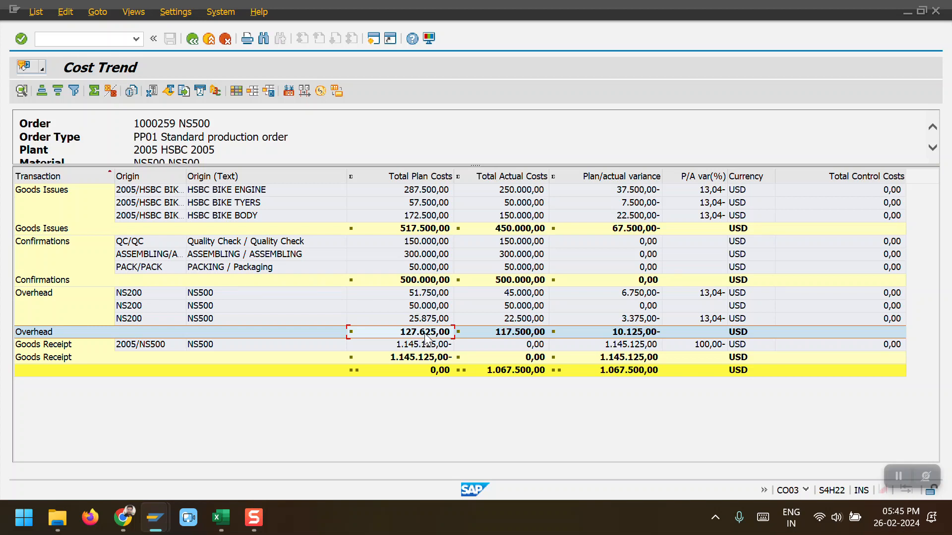
click(498, 336)
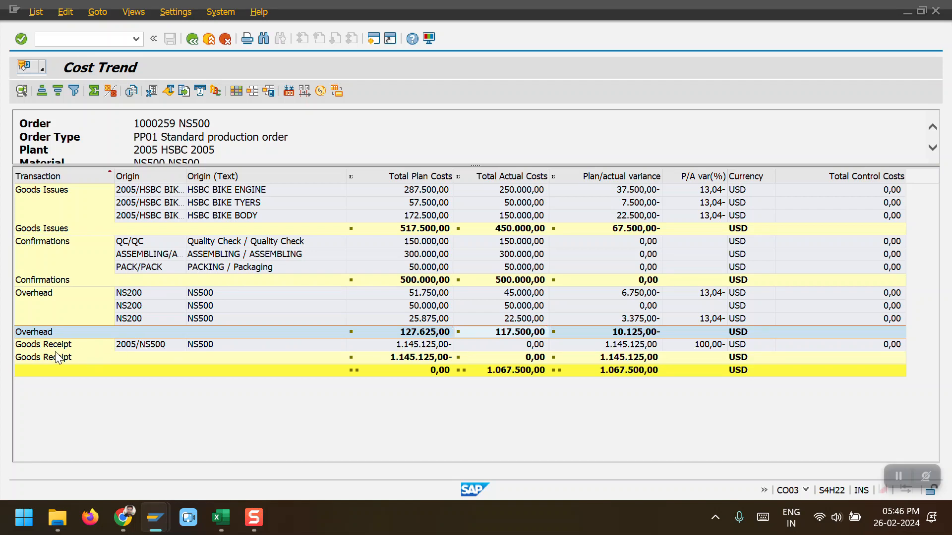
Step: Open transaction MIGO in the other session to post the goods receipt
key(alt+Tab)
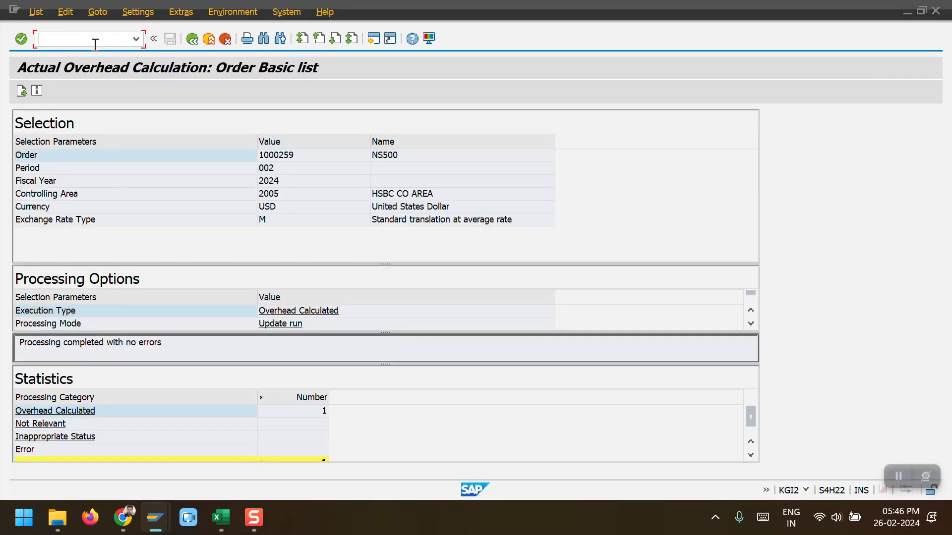
text(/NMIGO)
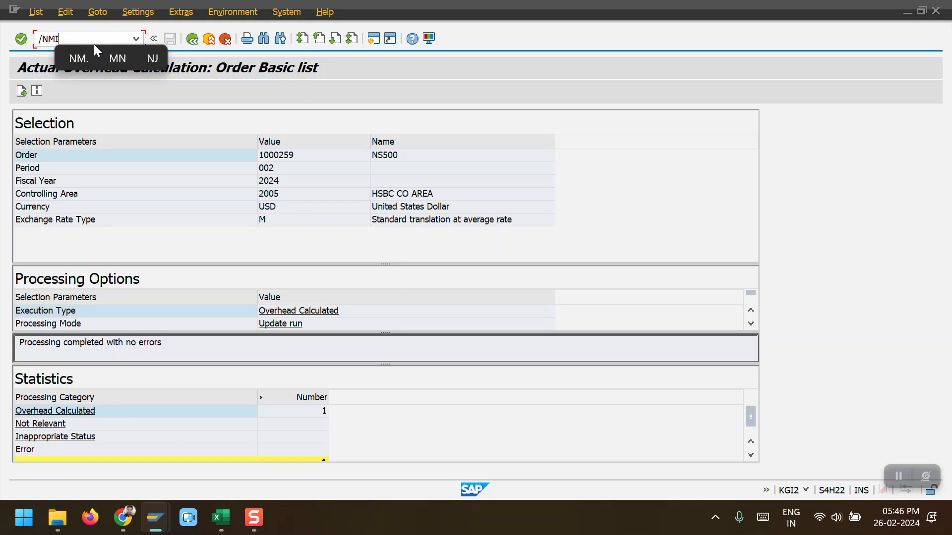
key(Return)
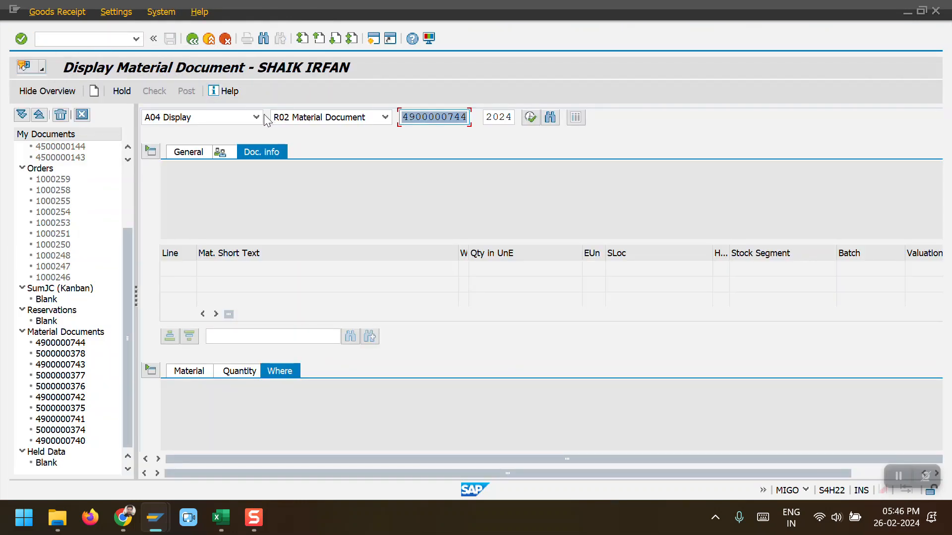
Step: Switch to goods receipt against an order and load production order 1000259
click(256, 117)
click(239, 131)
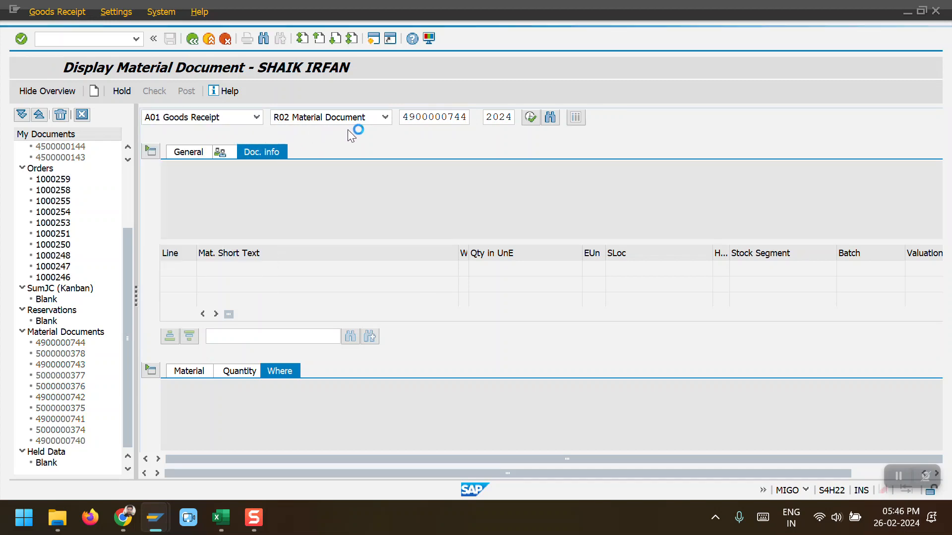
click(422, 119)
text(1)
click(481, 131)
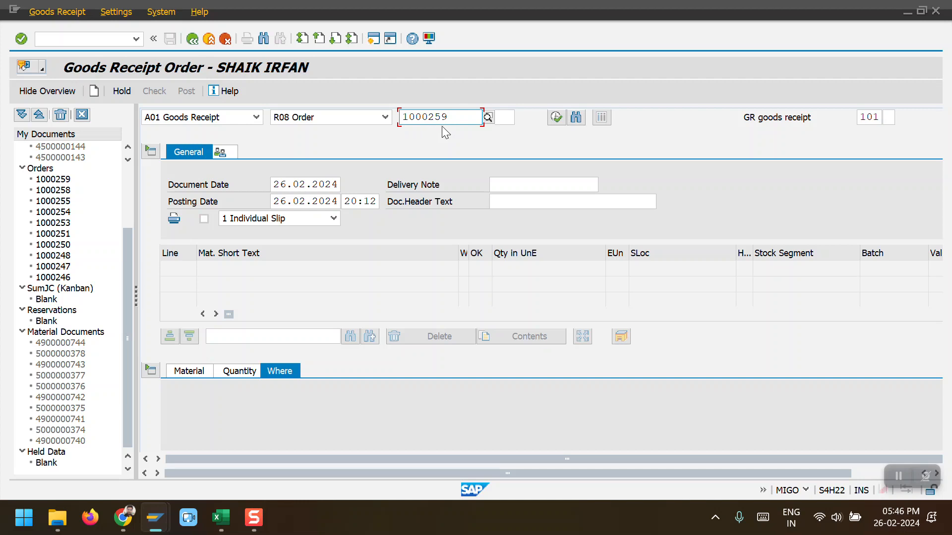
click(555, 119)
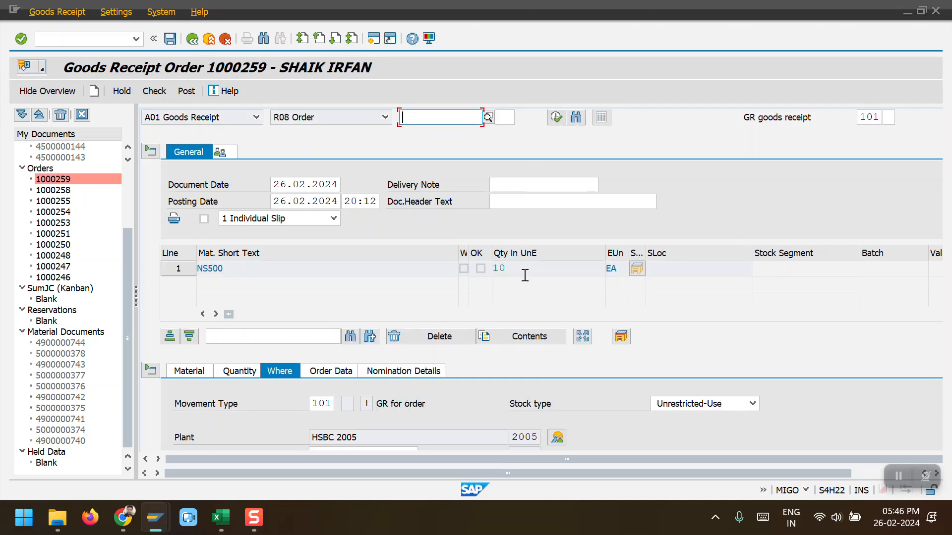
Step: Mark the NS500 line item OK and post the goods receipt for order 1000259
click(387, 404)
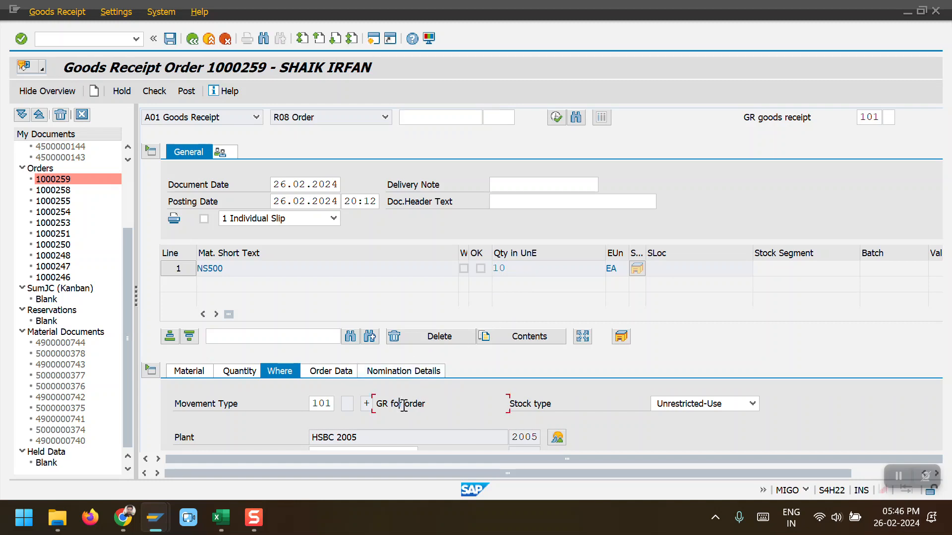
scroll(406, 402, down, 3)
click(330, 322)
click(335, 331)
click(211, 438)
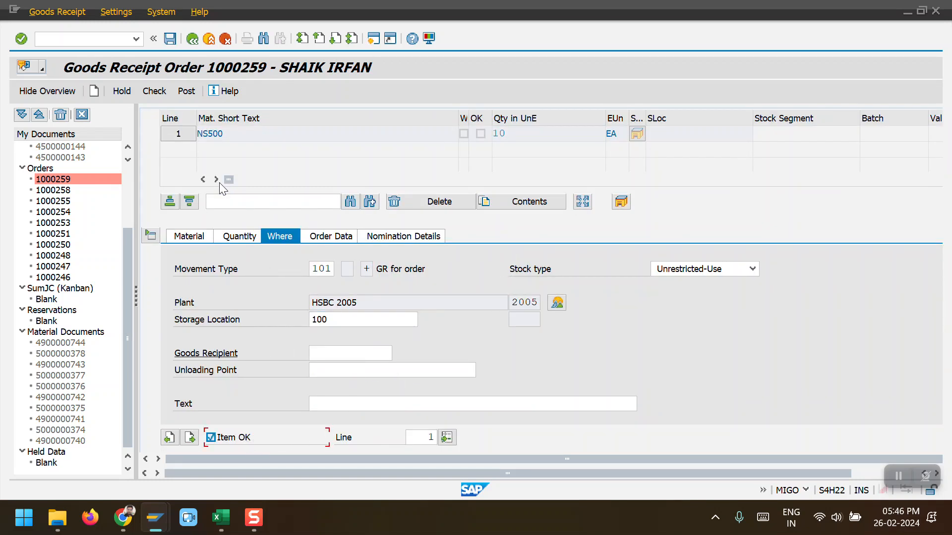
click(186, 91)
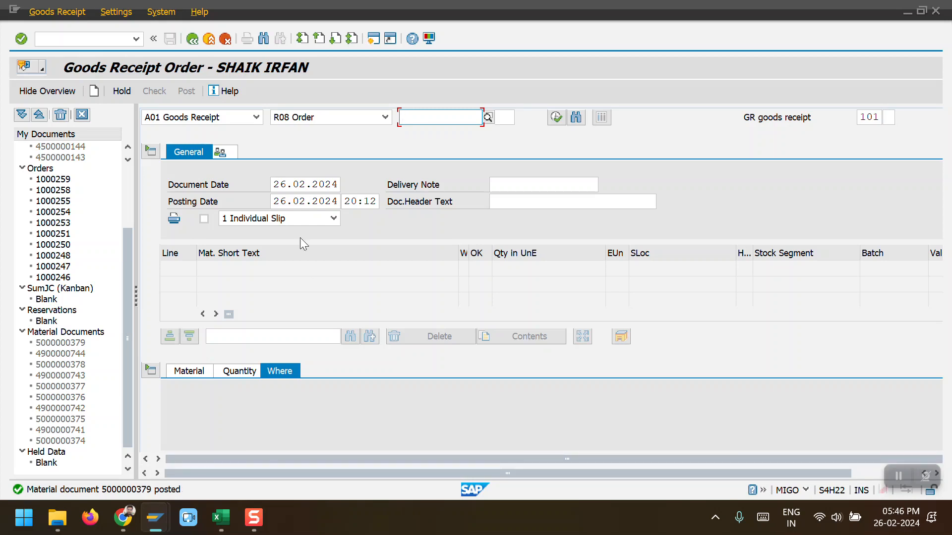
click(256, 117)
click(221, 173)
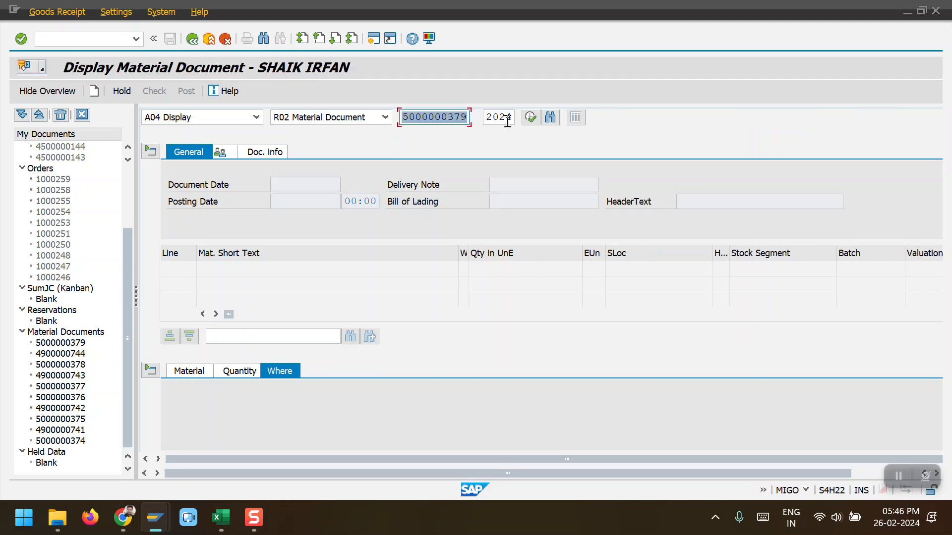
click(529, 118)
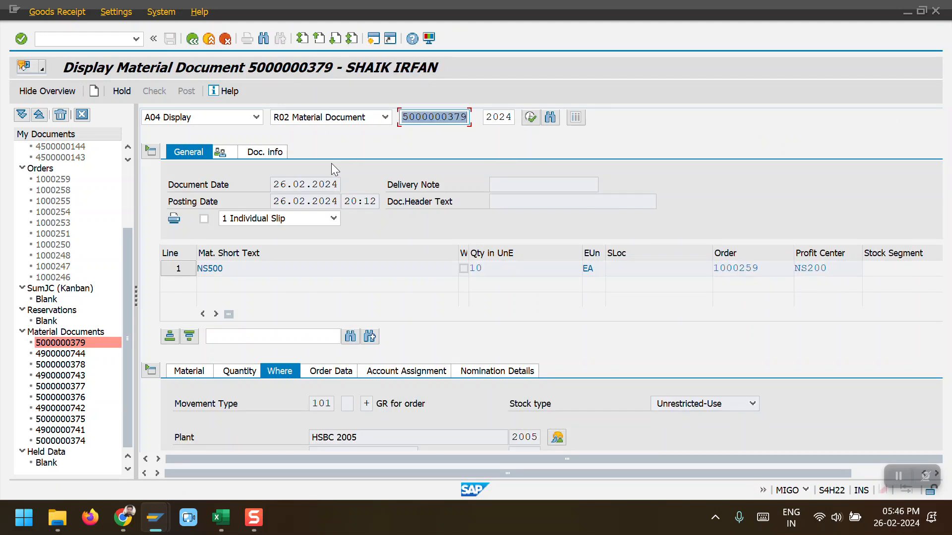
click(259, 154)
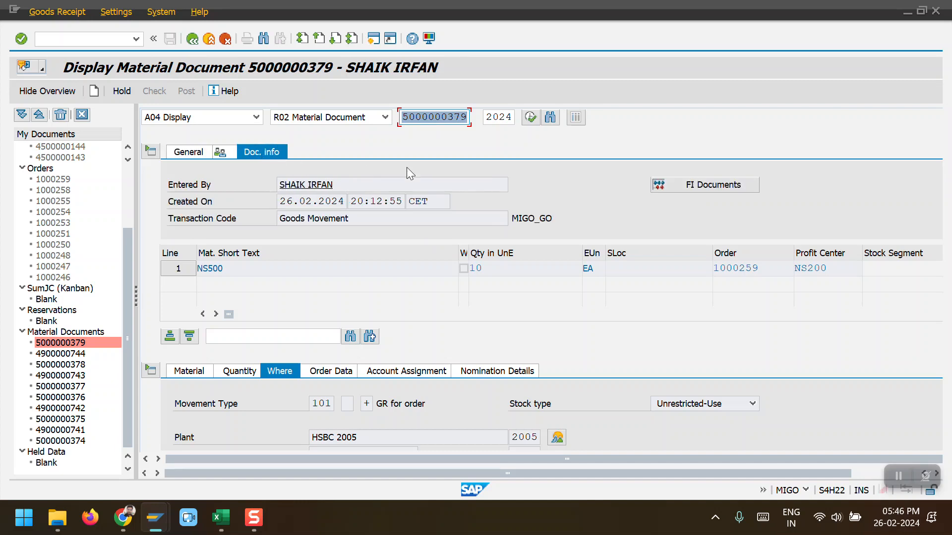
click(680, 186)
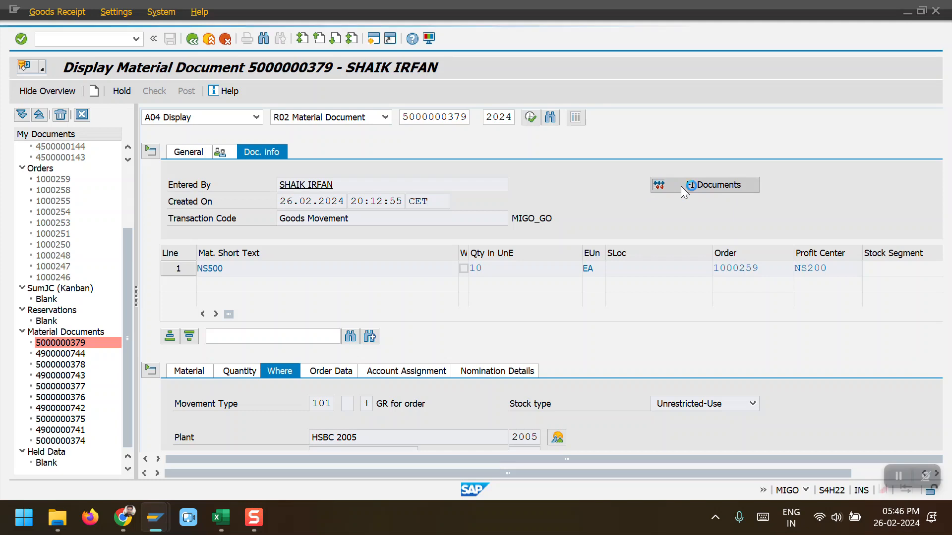
double_click(45, 178)
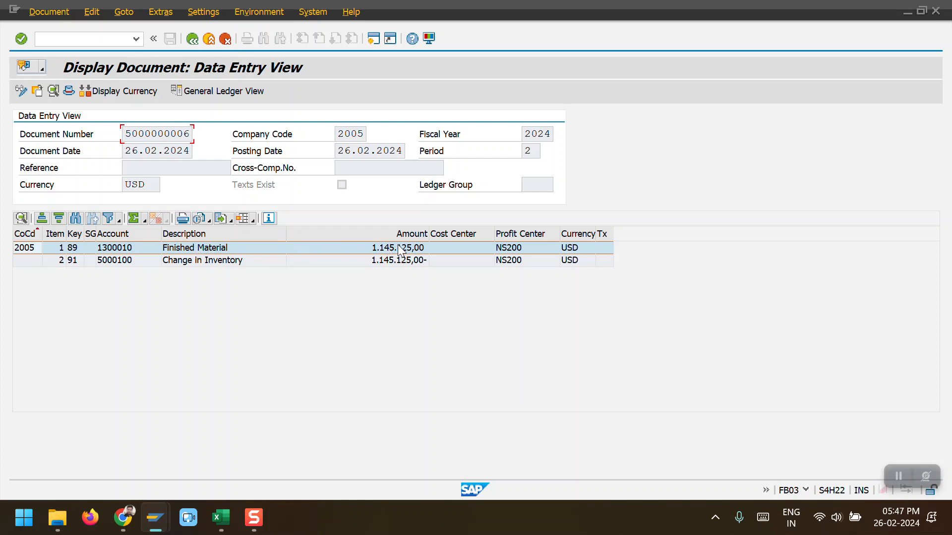
click(375, 263)
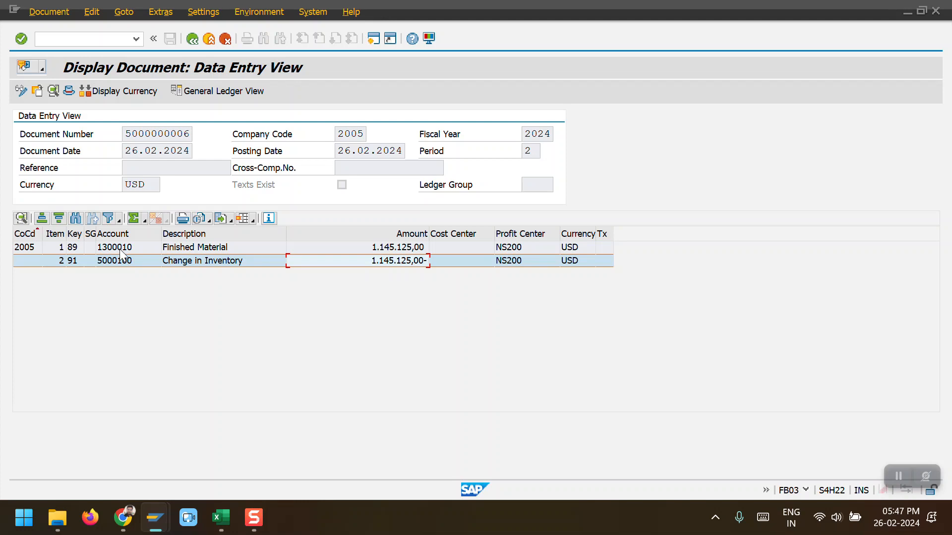
click(199, 248)
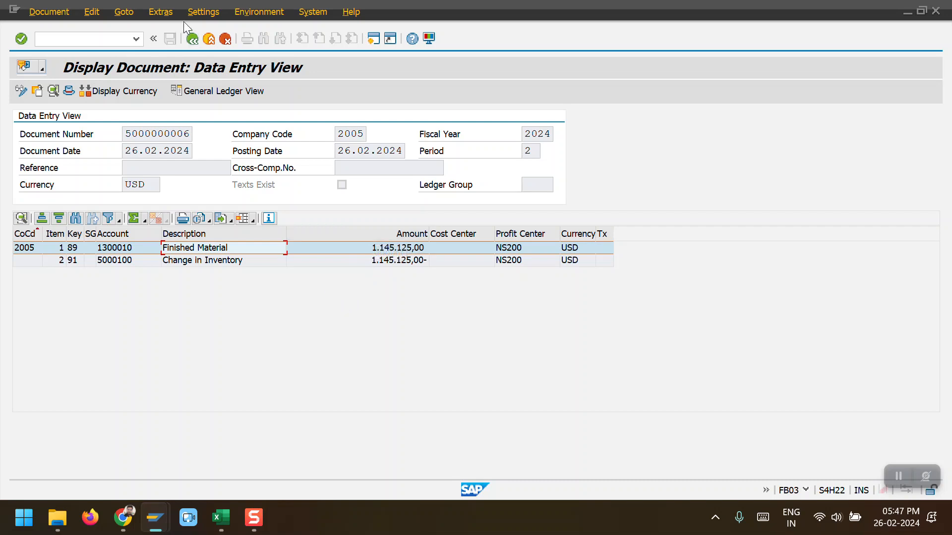
Step: Close the accounting document list and switch back to the cost analysis session
click(192, 37)
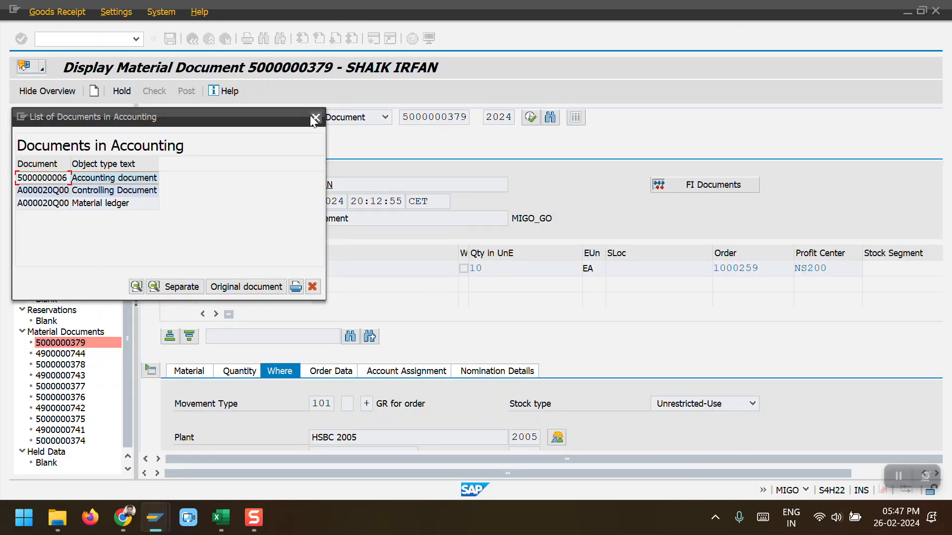
click(314, 117)
click(155, 518)
click(173, 459)
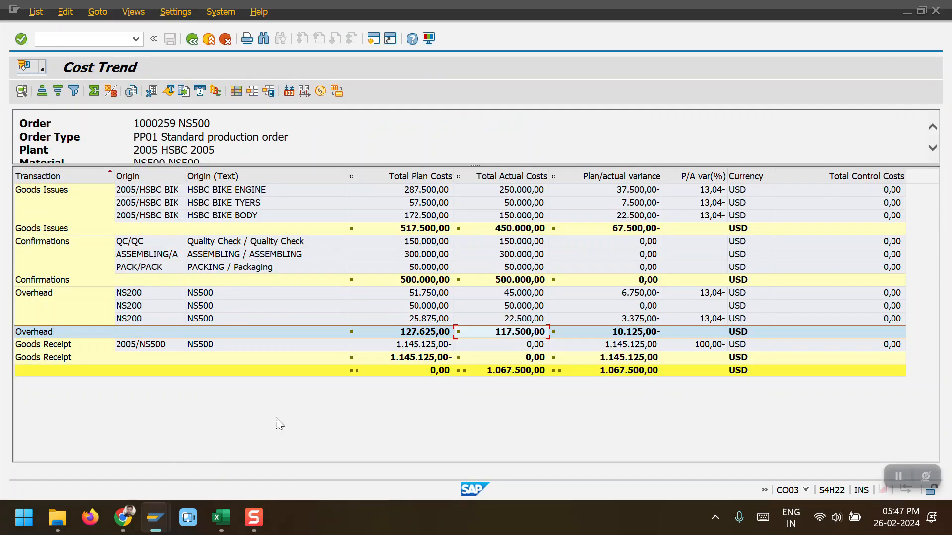
Step: Reopen the cost analysis of order 1000259 to see the goods receipt credit
click(194, 40)
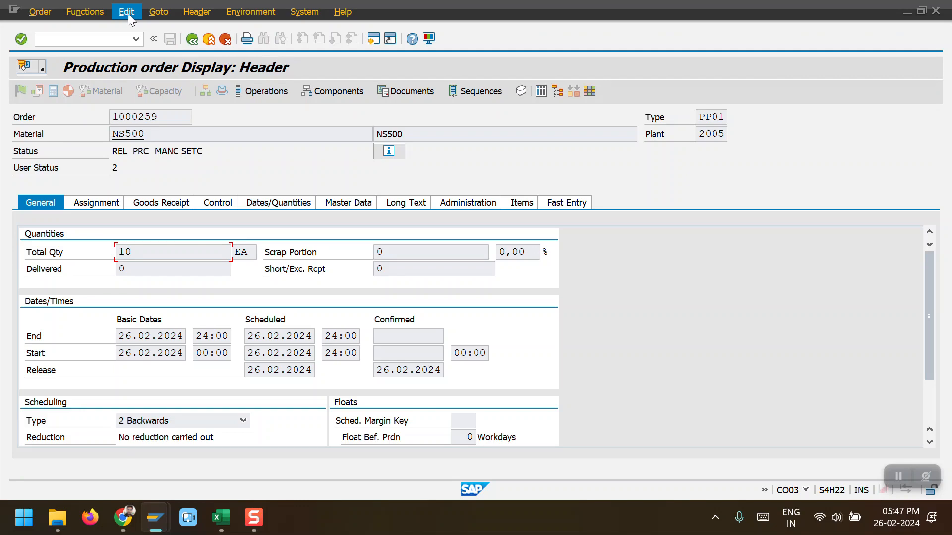
click(158, 12)
mouse_move(199, 78)
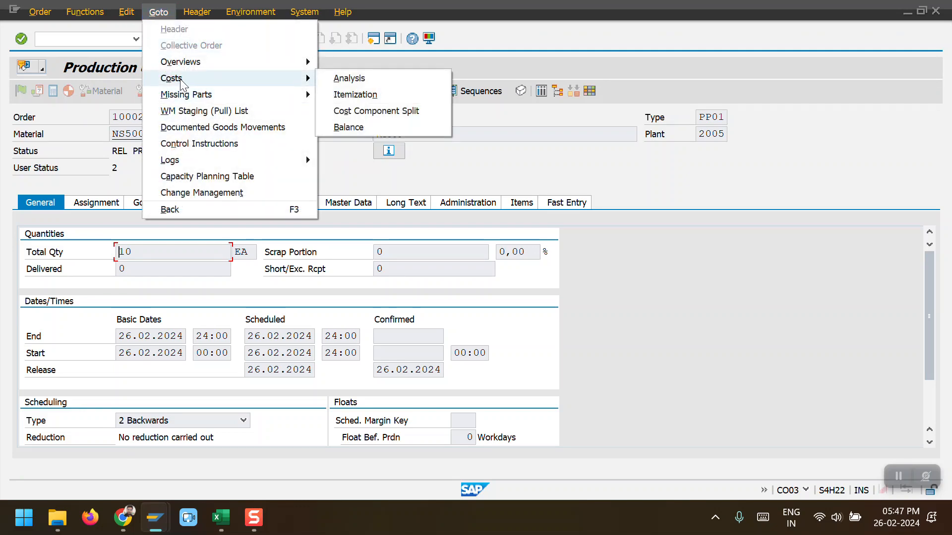
click(350, 79)
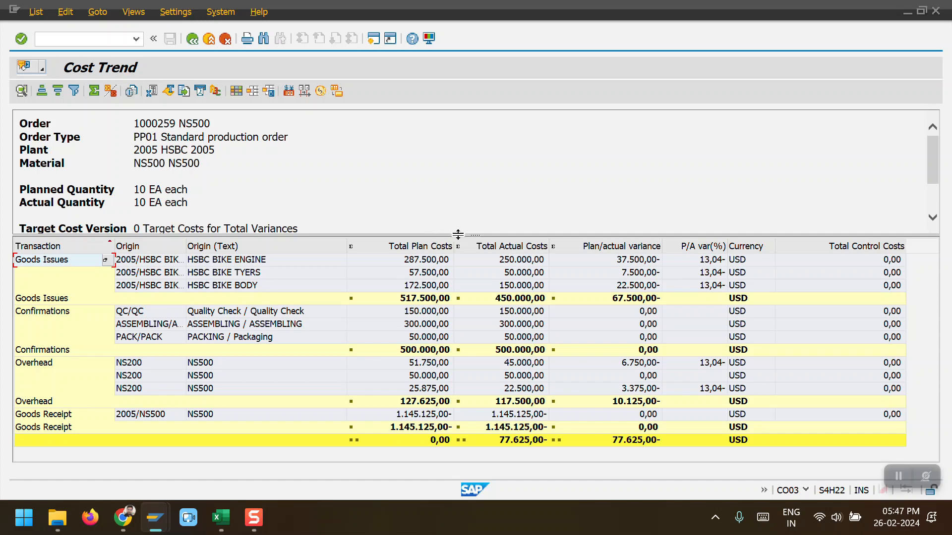
drag(457, 234, 440, 170)
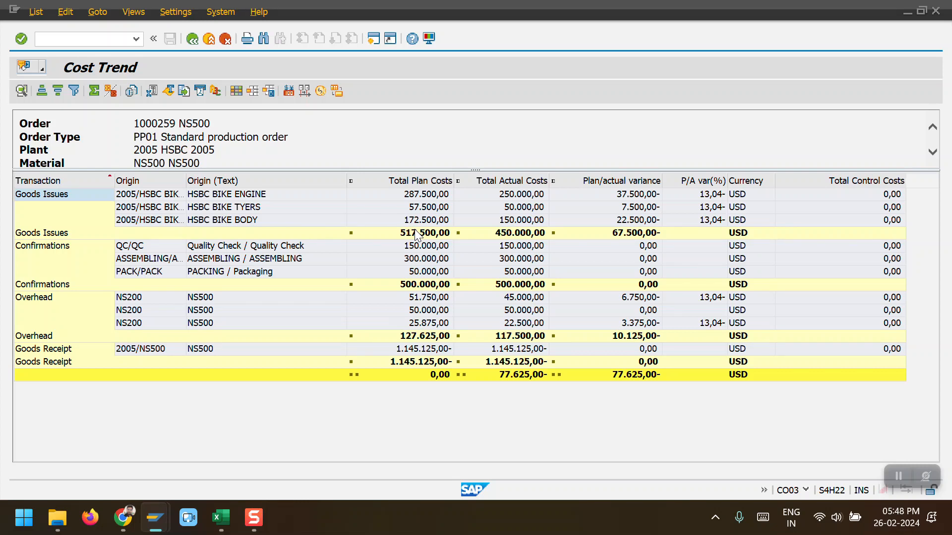
Step: Run actual settlement KO88 for order 1000259 as a test run and review the settled values detail list
key(alt+Tab)
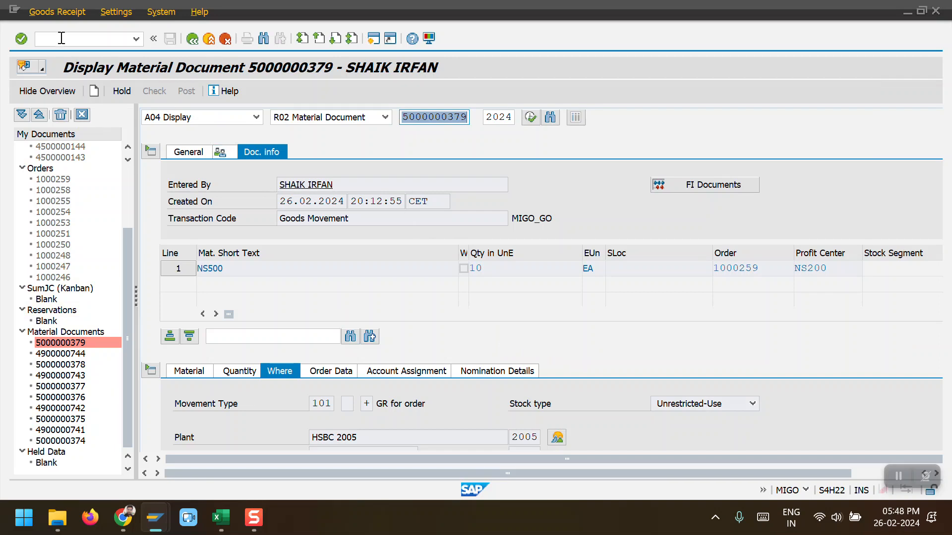
click(60, 39)
text(/NKO88)
key(Return)
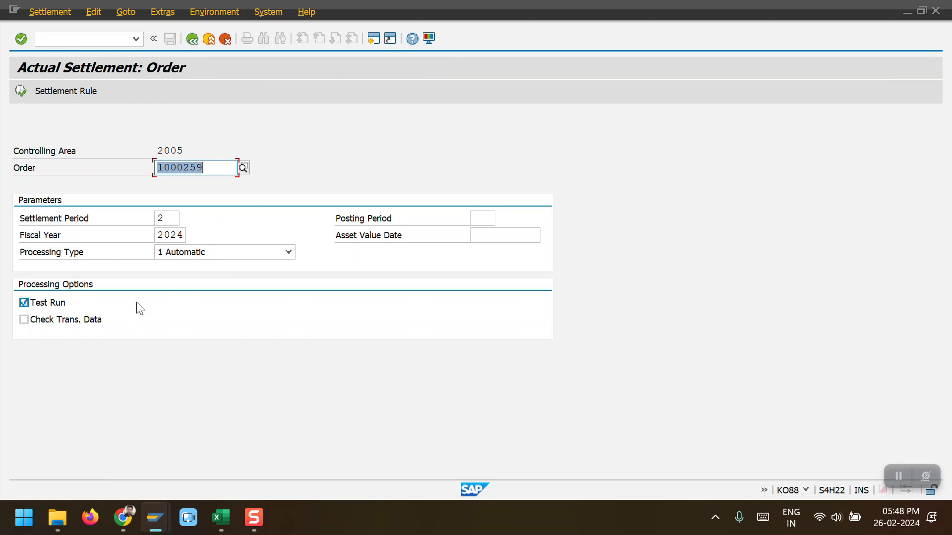
click(21, 91)
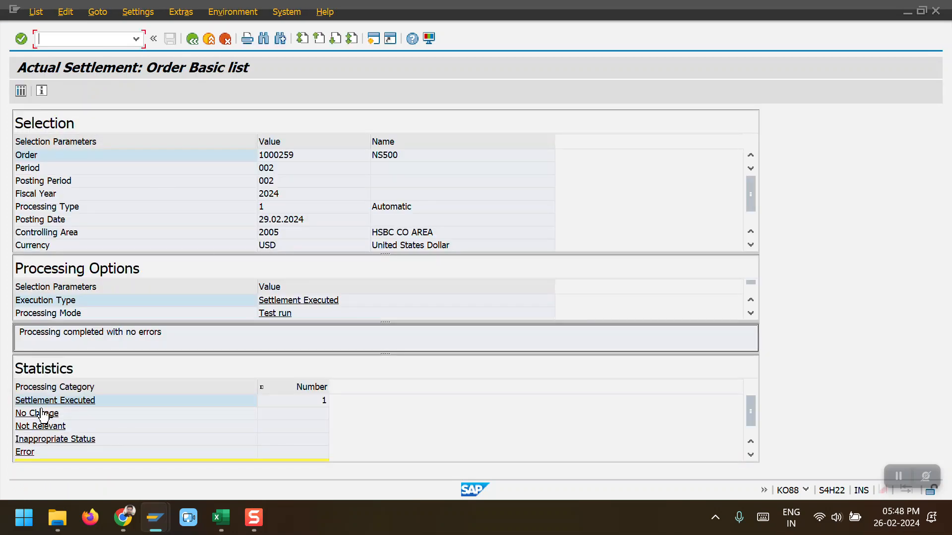
click(317, 402)
double_click(317, 401)
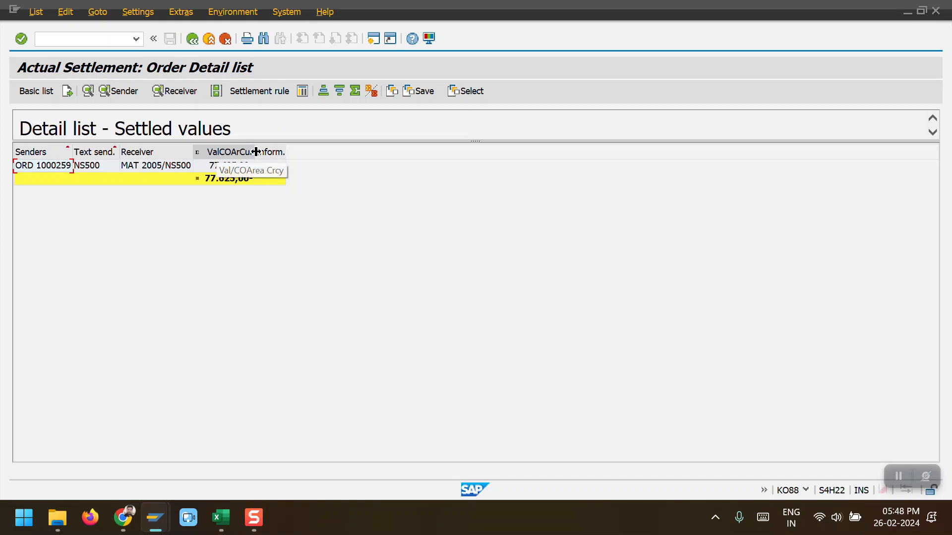
drag(251, 152, 279, 152)
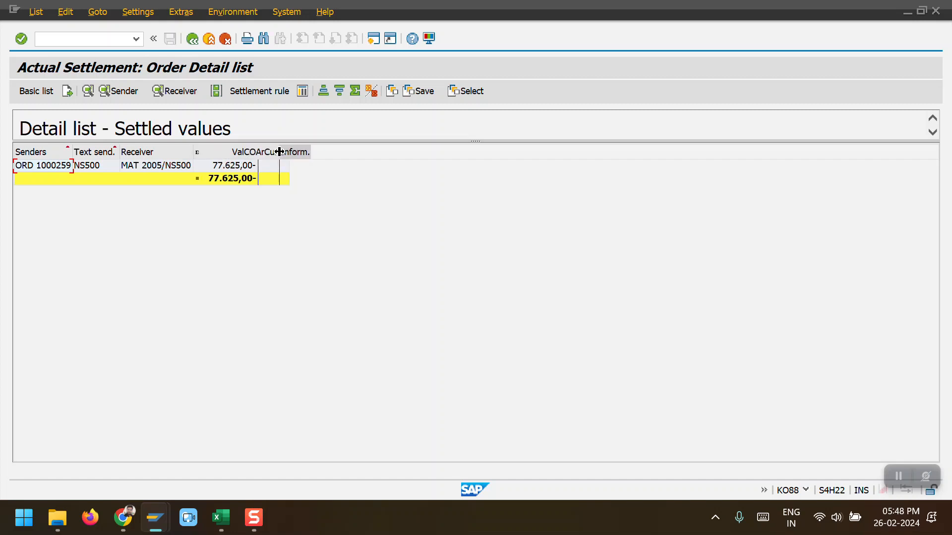
click(192, 40)
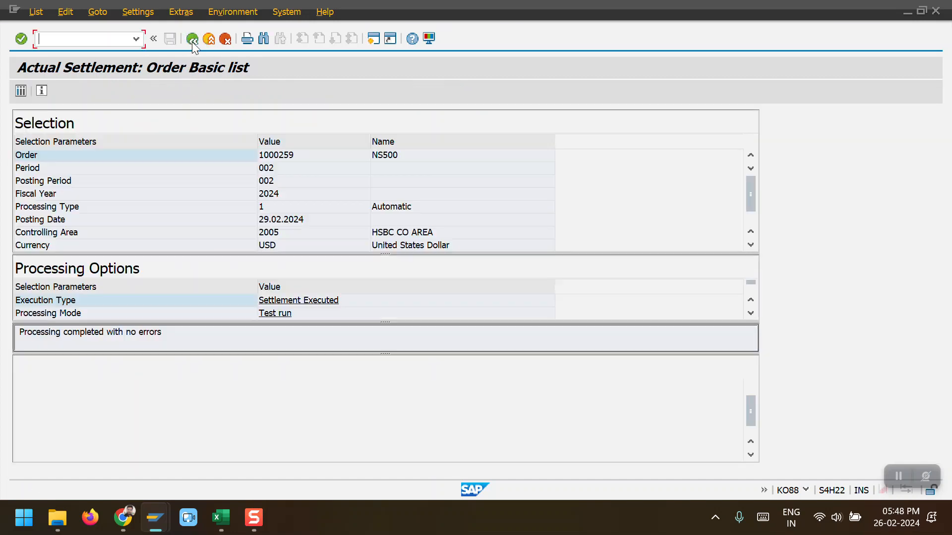
Step: Clear the test run option and execute the actual settlement of order 1000259
click(192, 40)
click(66, 304)
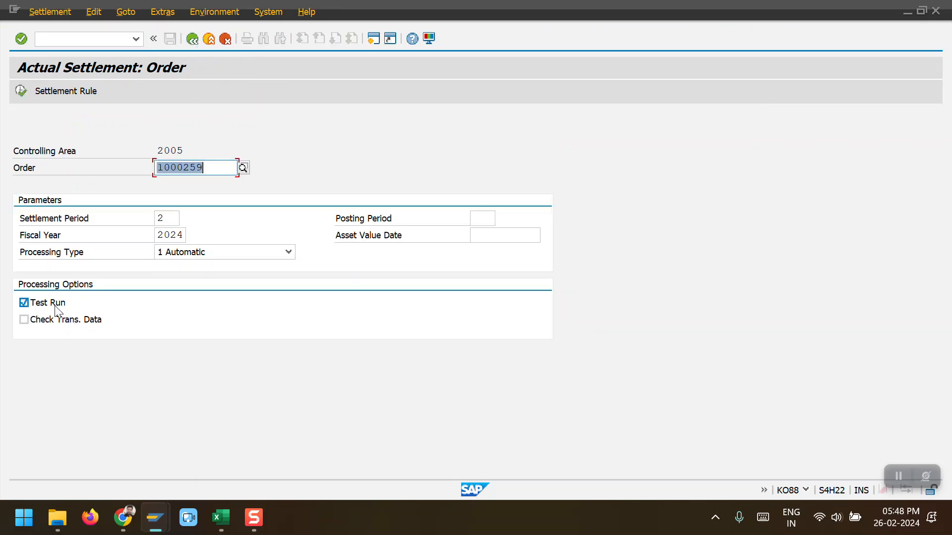
click(23, 92)
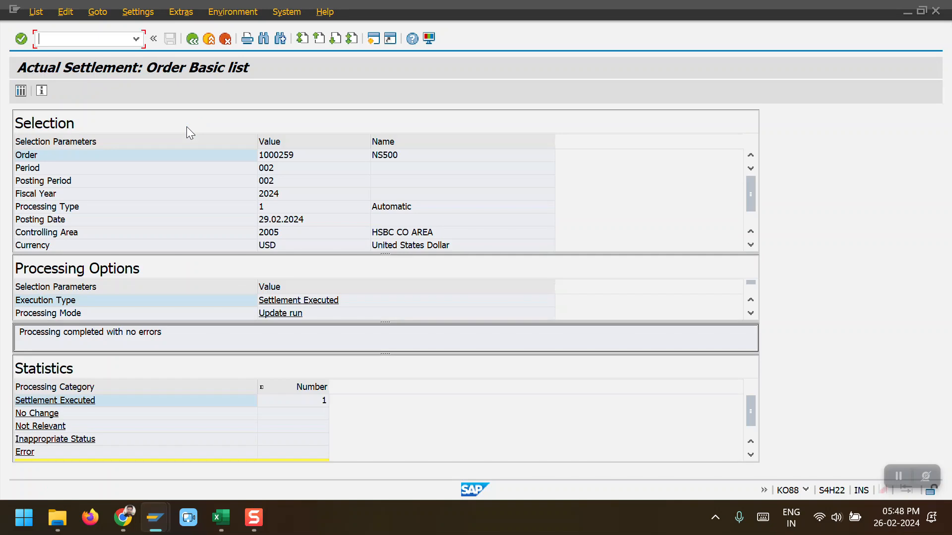
Step: Open the settled values detail list and display the settlement's accounting document
double_click(312, 399)
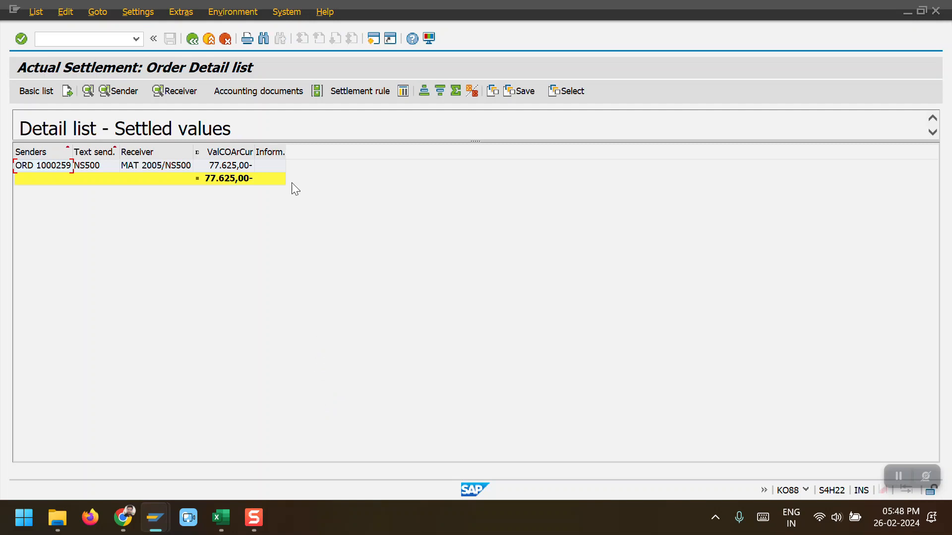
click(46, 168)
click(254, 91)
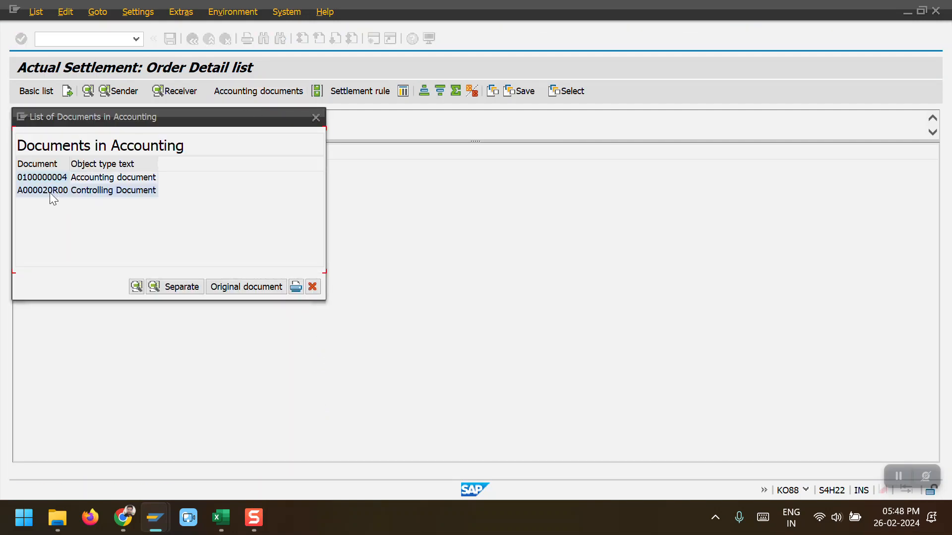
double_click(40, 178)
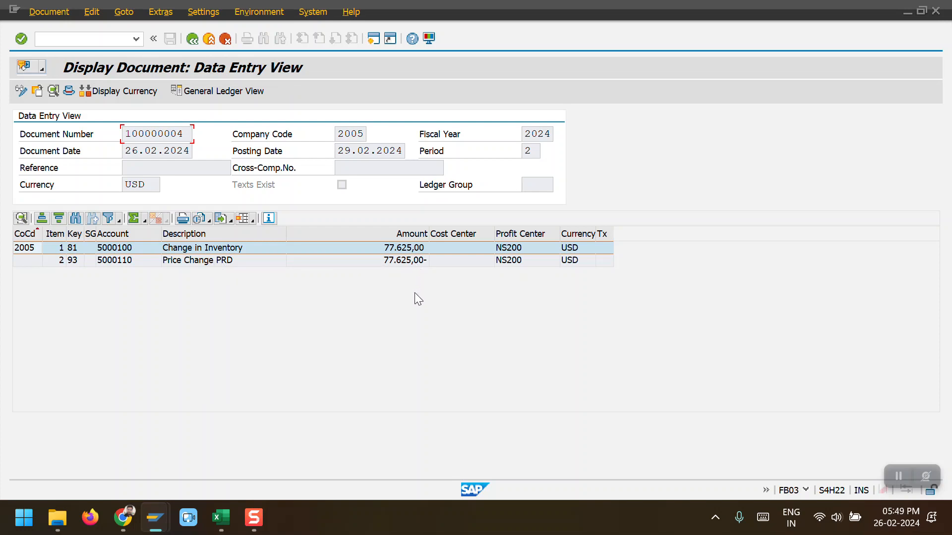
Step: Return to the other session and reopen the cost analysis of order 1000259
key(alt+Tab)
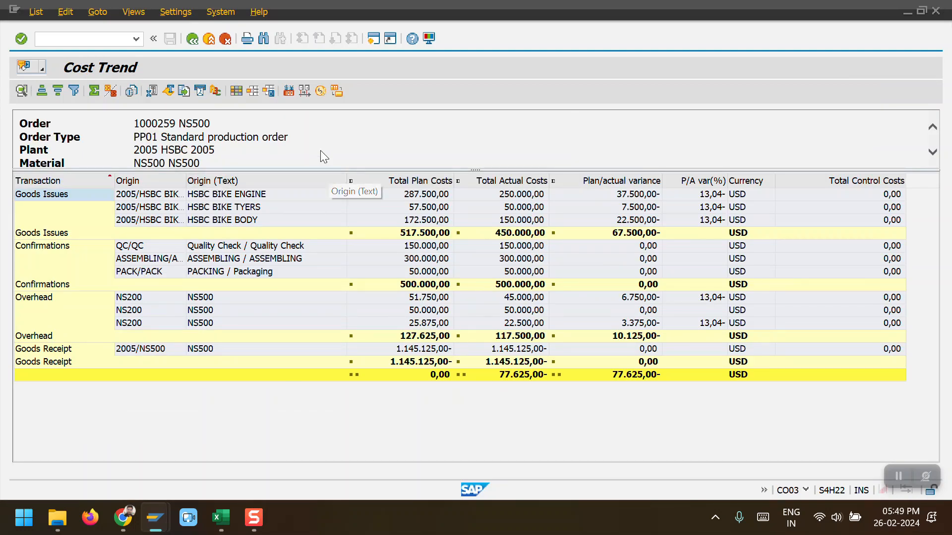
click(187, 37)
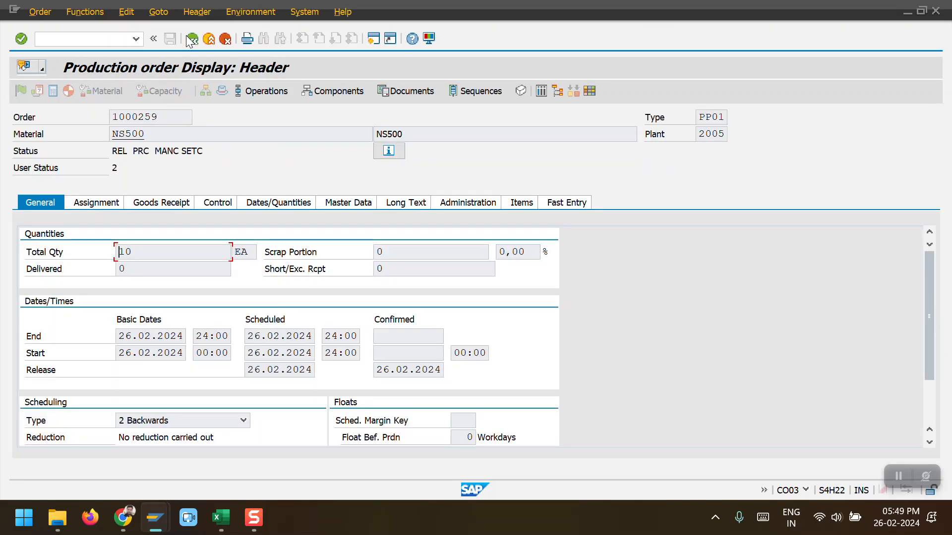
click(159, 12)
mouse_move(187, 80)
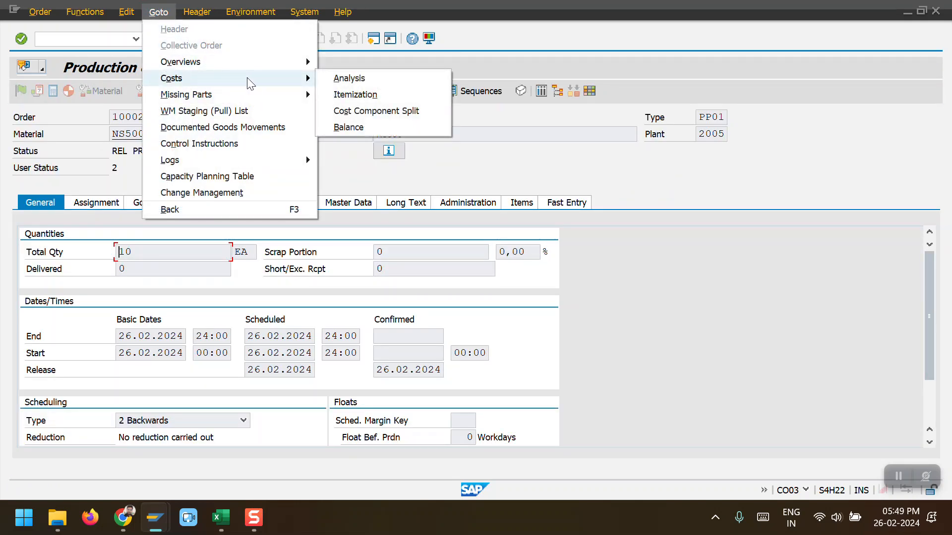
click(356, 80)
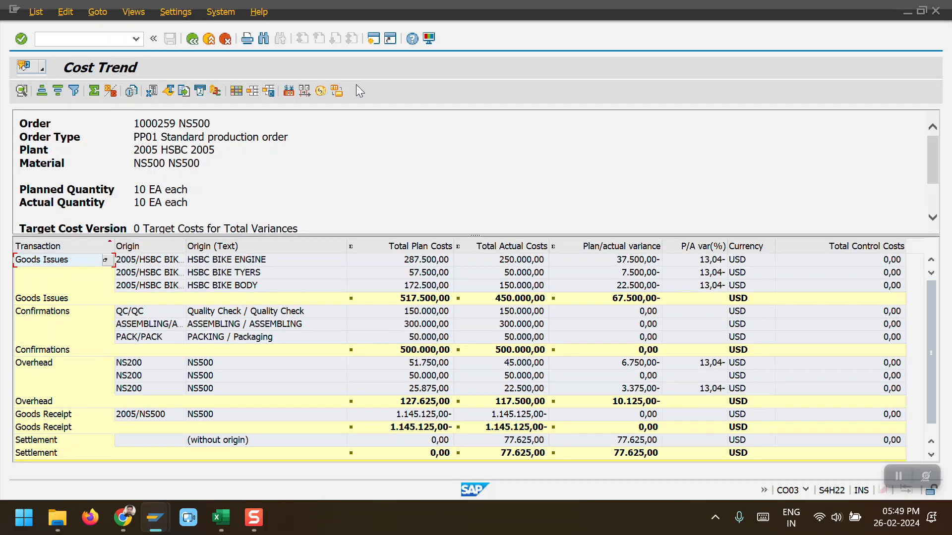
Step: Examine the settlement line and overall totals in the order's cost analysis
drag(475, 235, 473, 136)
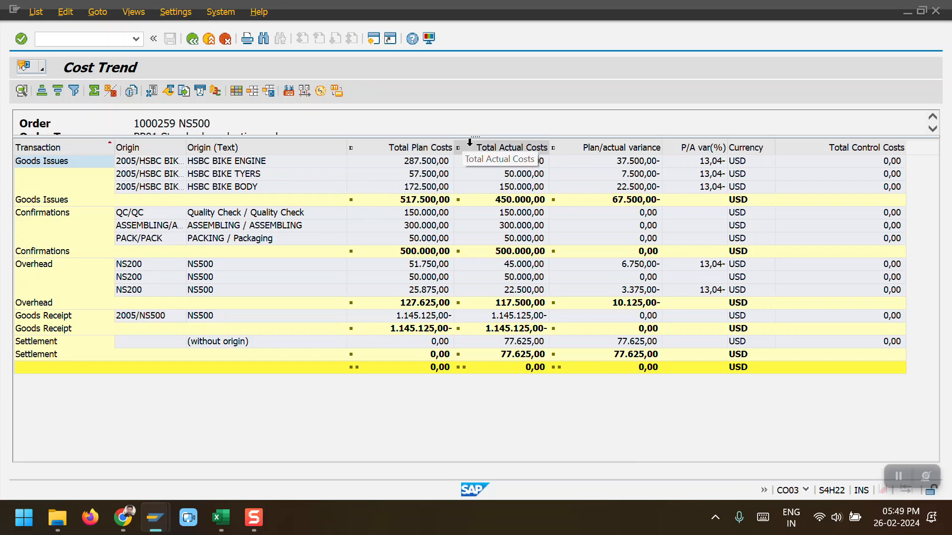
drag(478, 136, 479, 172)
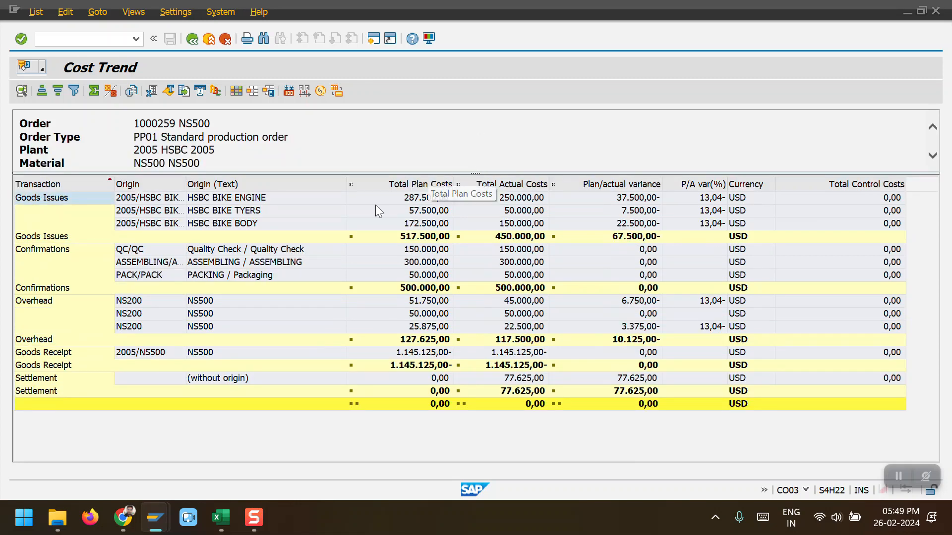
click(222, 379)
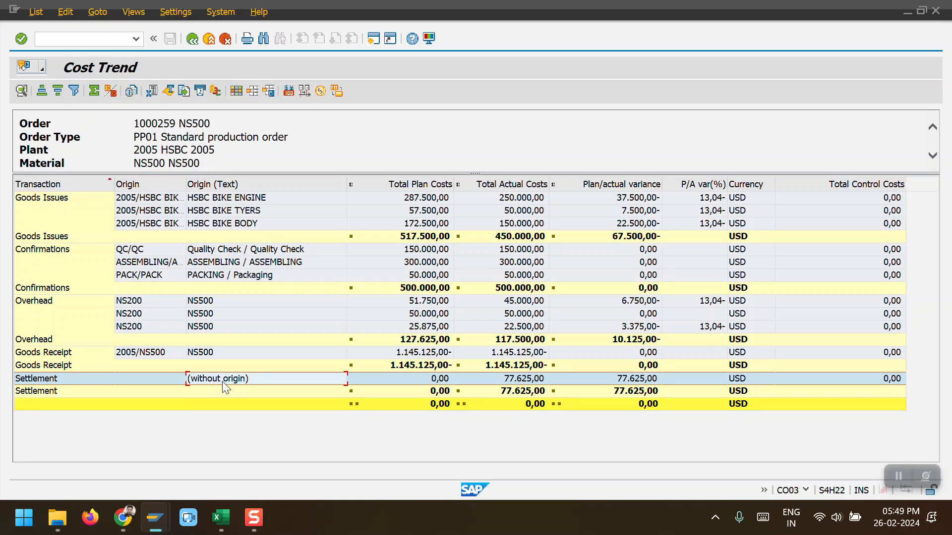
mouse_move(475, 173)
mouse_down()
mouse_move(475, 233)
mouse_move(488, 172)
mouse_move(500, 218)
mouse_move(475, 218)
mouse_move(475, 174)
mouse_up()
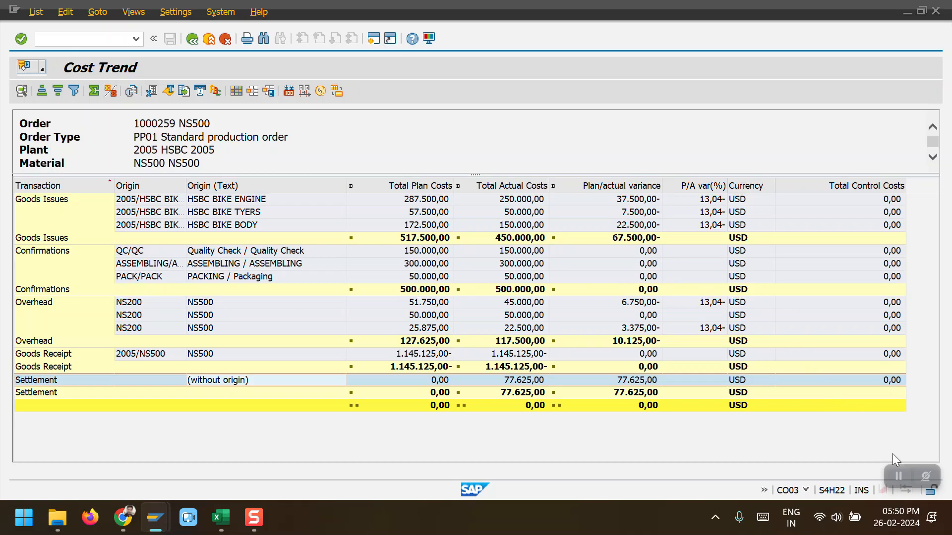
click(899, 477)
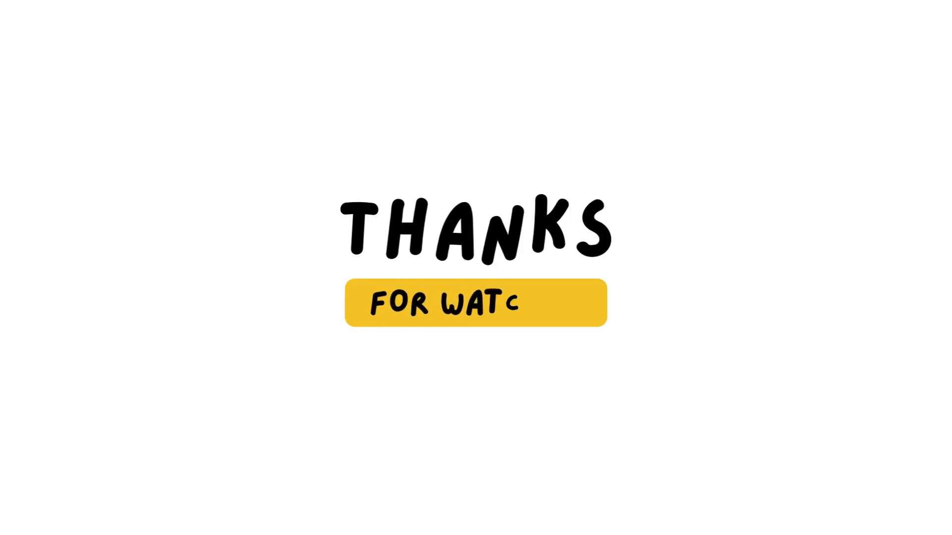